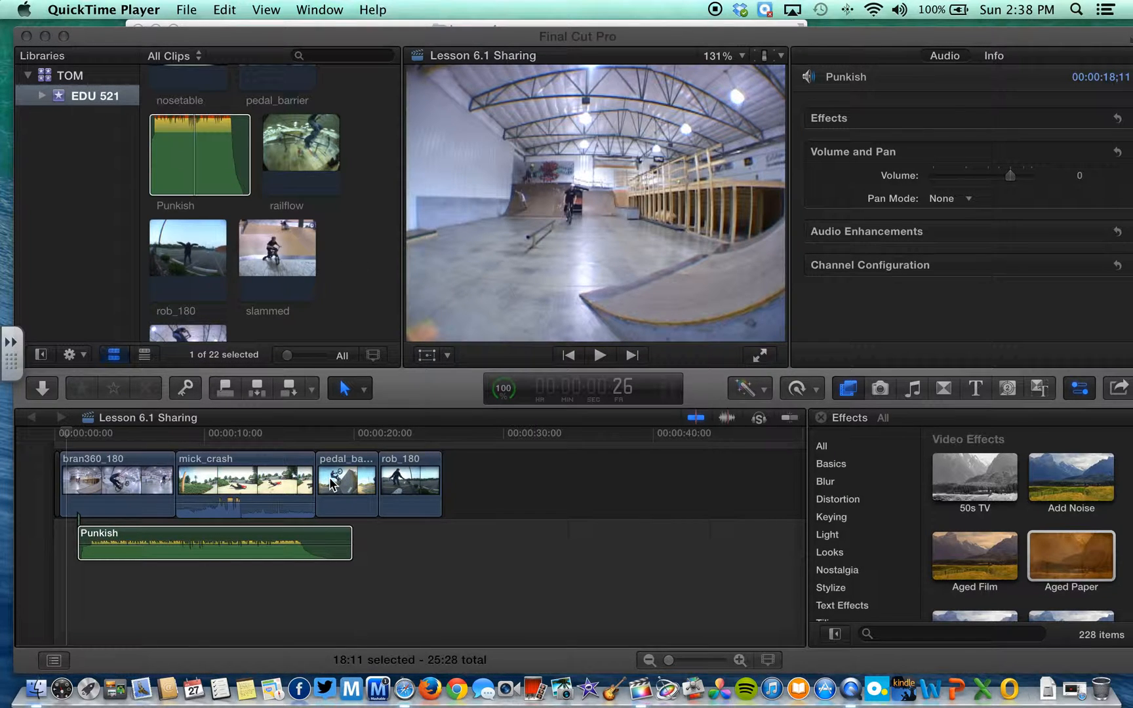
Delete the short gap before bran360_180 at the start of the timeline
left_click(331, 424)
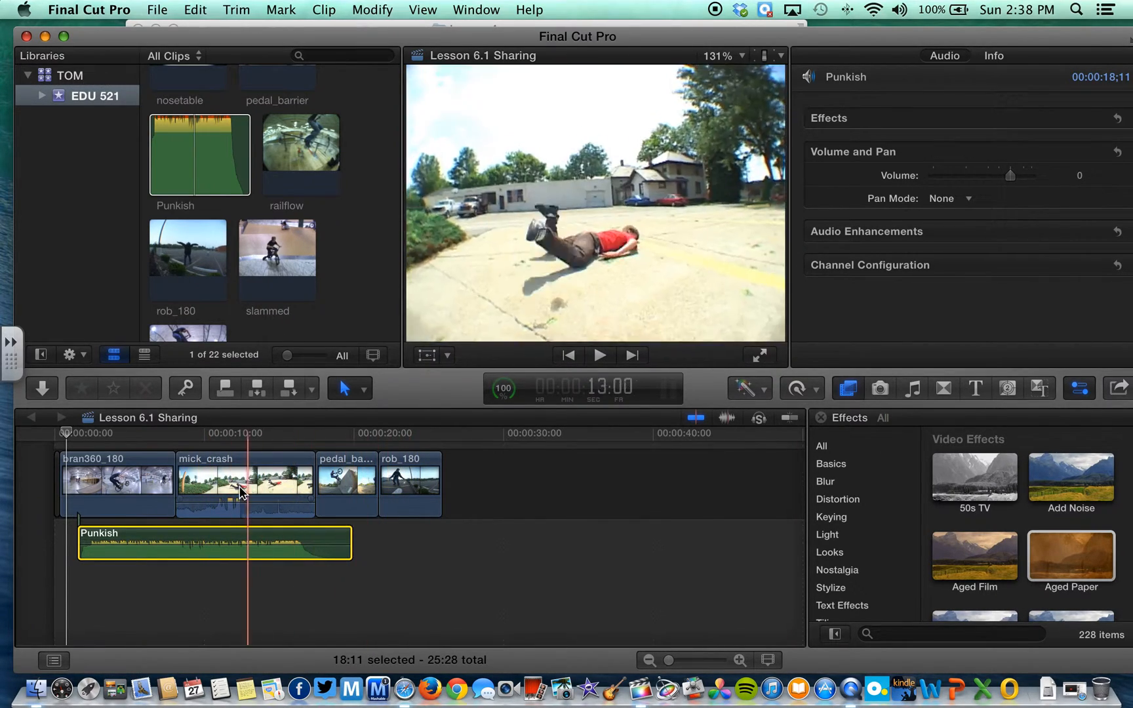
left_click(94, 433)
mouse_move(95, 434)
left_mouse_down()
mouse_move(239, 440)
mouse_move(95, 443)
left_mouse_up()
left_click(57, 469)
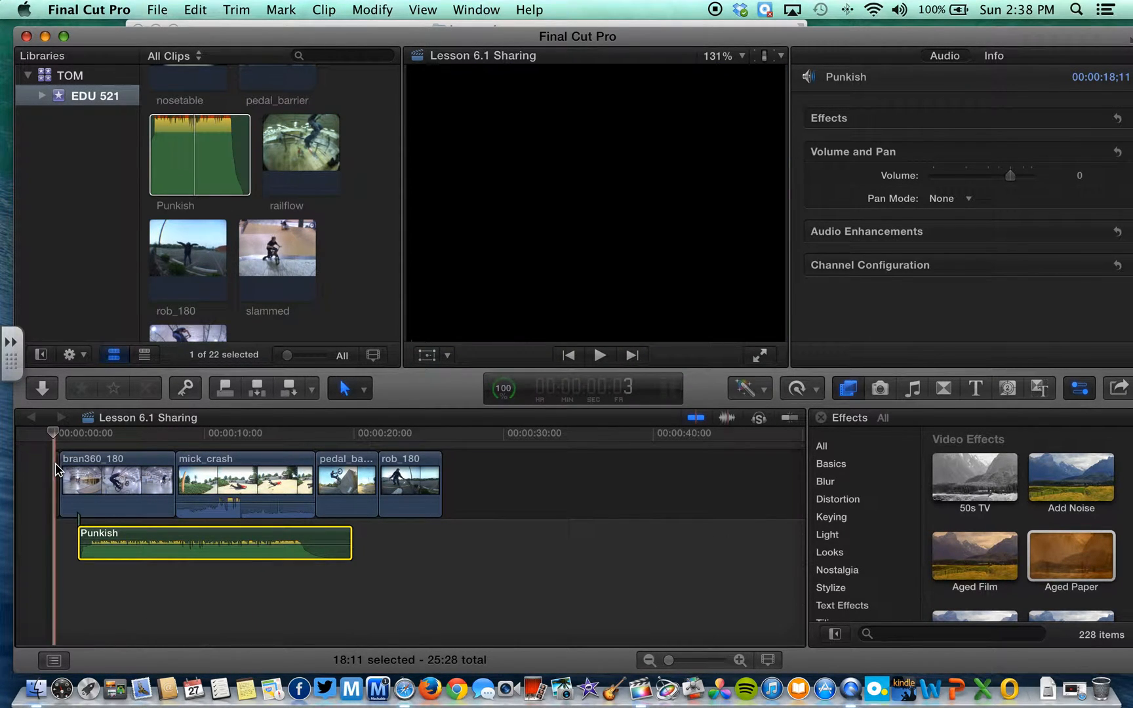
key("Delete")
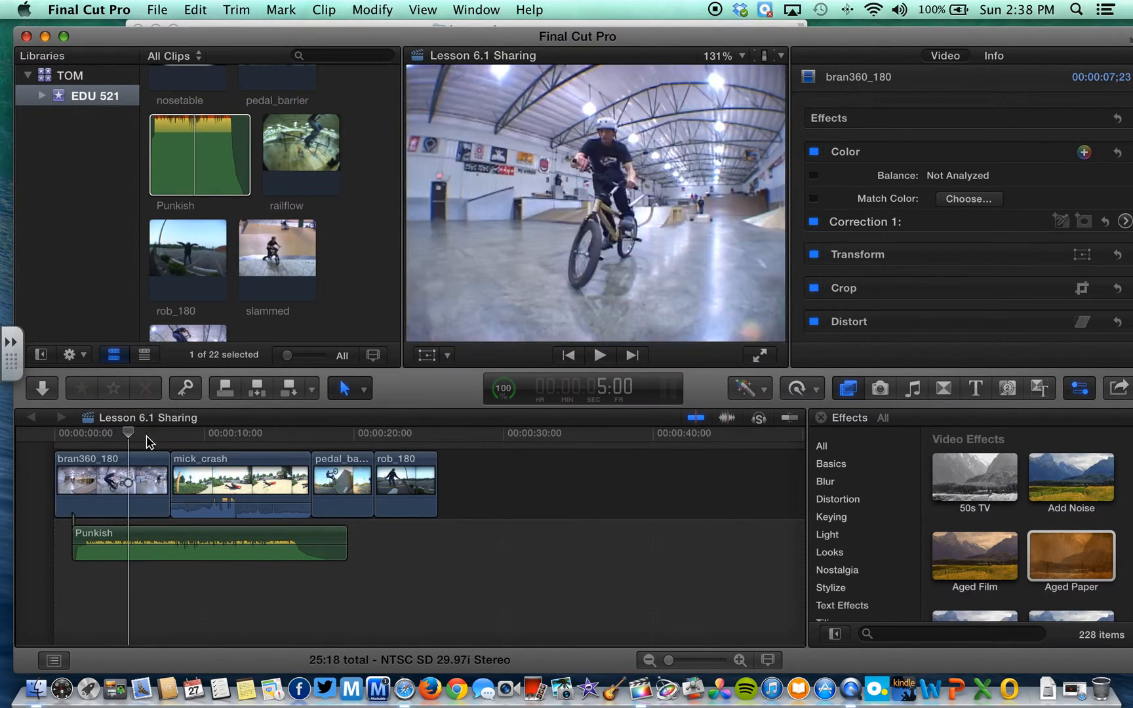
Scrub from mick_crash through to the end of rob_180 to review the 25:18 project
left_click(171, 436)
left_click_drag(197, 441, 416, 434)
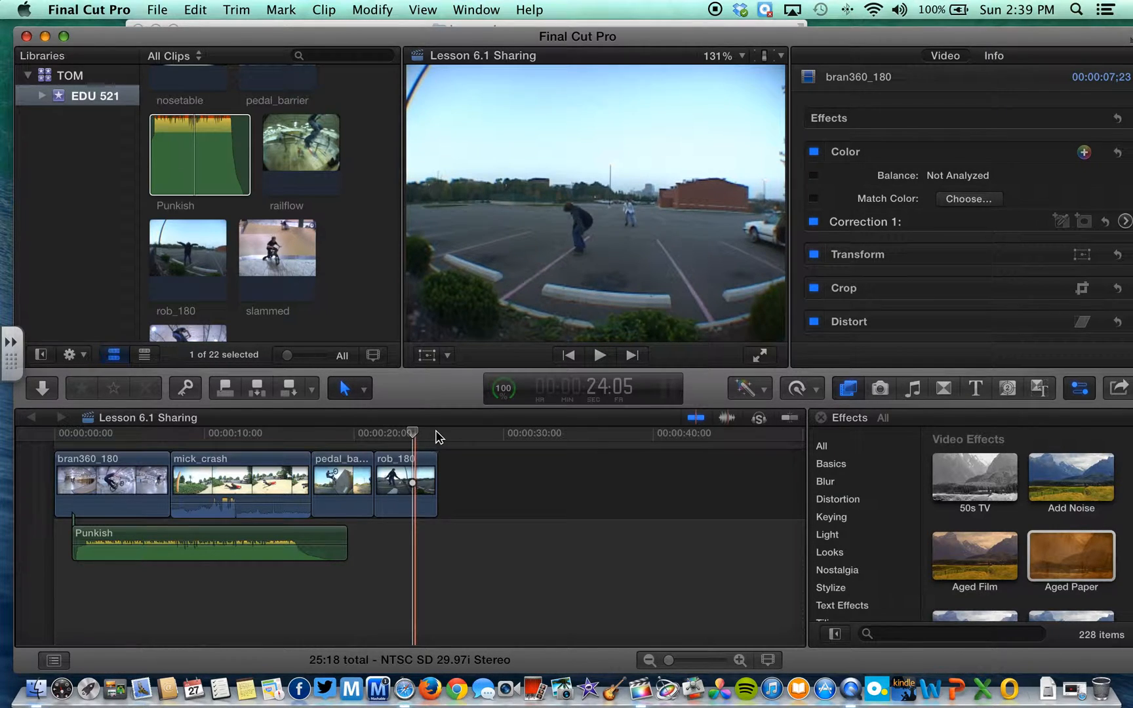
left_click(446, 434)
left_click(438, 434)
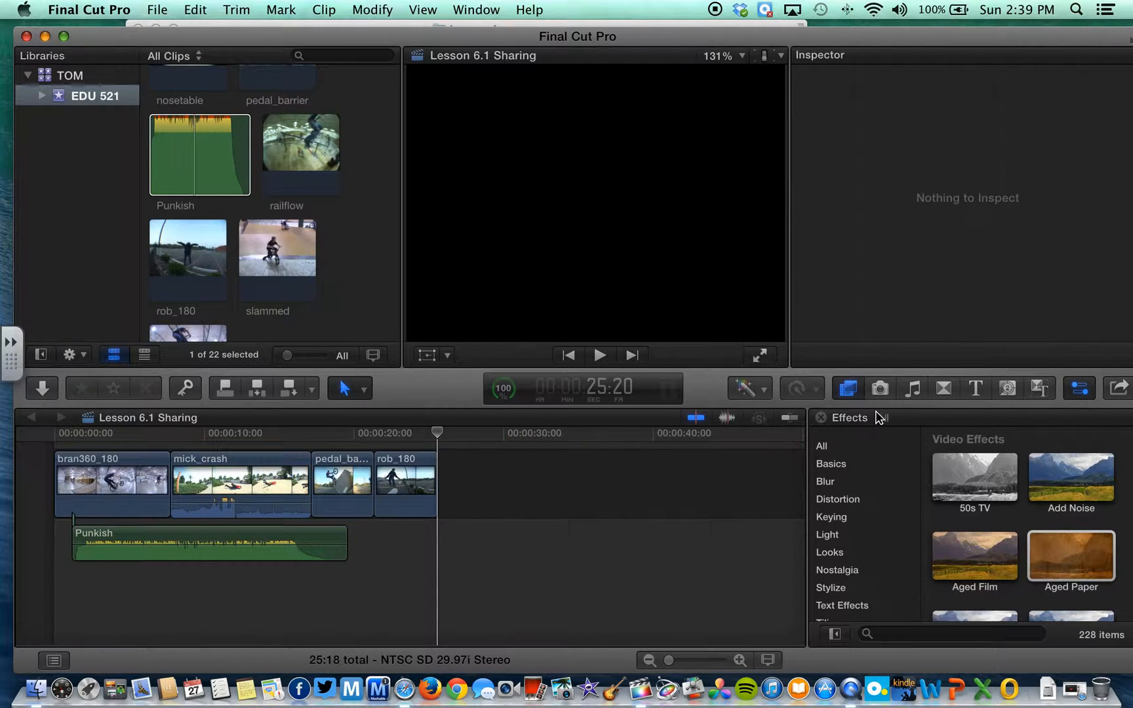
Show the Titles browser and settle on the Build In/Out category after checking Bumper/Opener
left_click(975, 390)
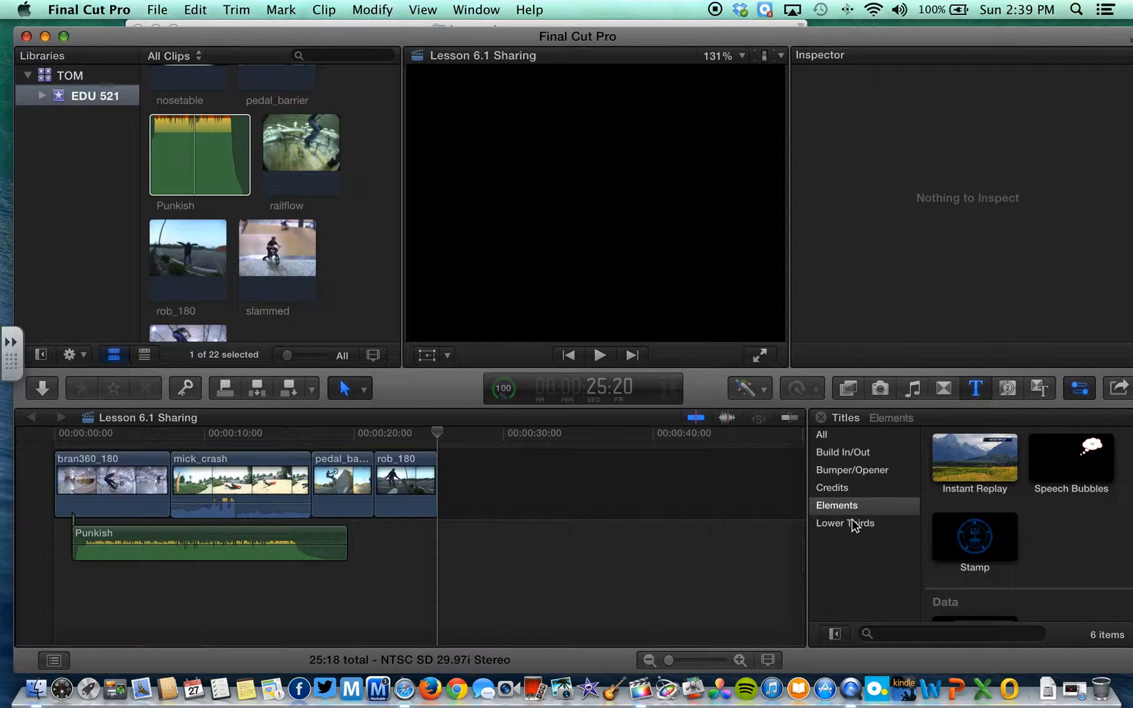
left_click(854, 458)
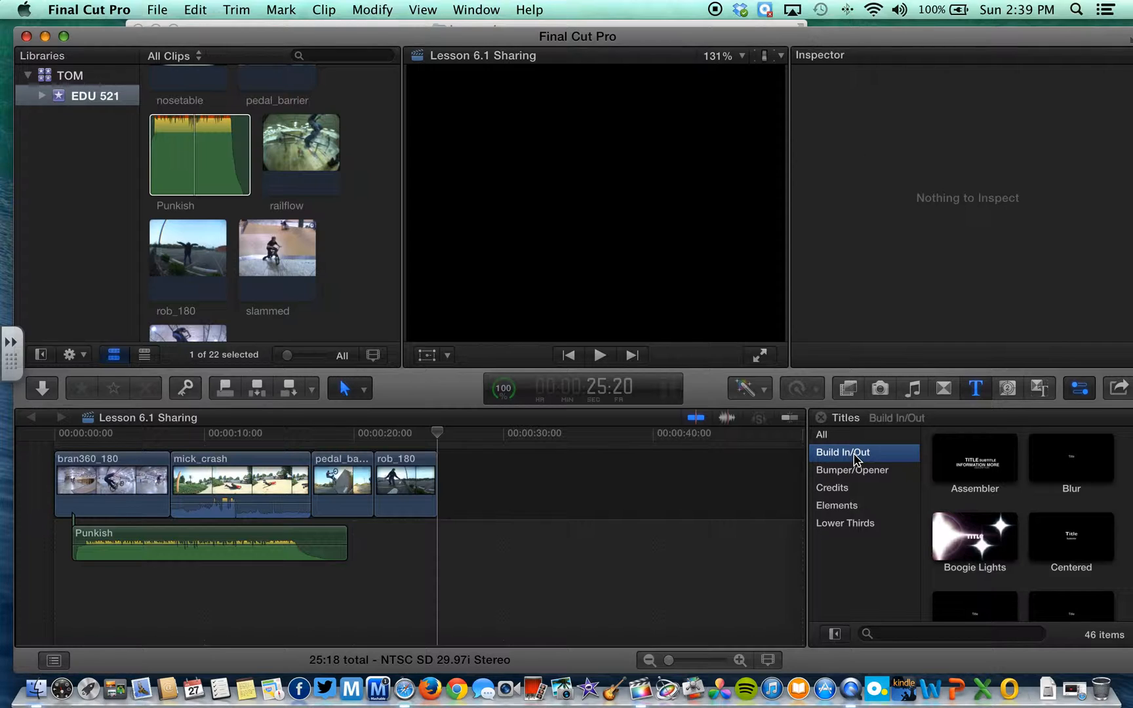
left_click(847, 470)
scroll(969, 522, "down", 8)
scroll(969, 522, "up", 8)
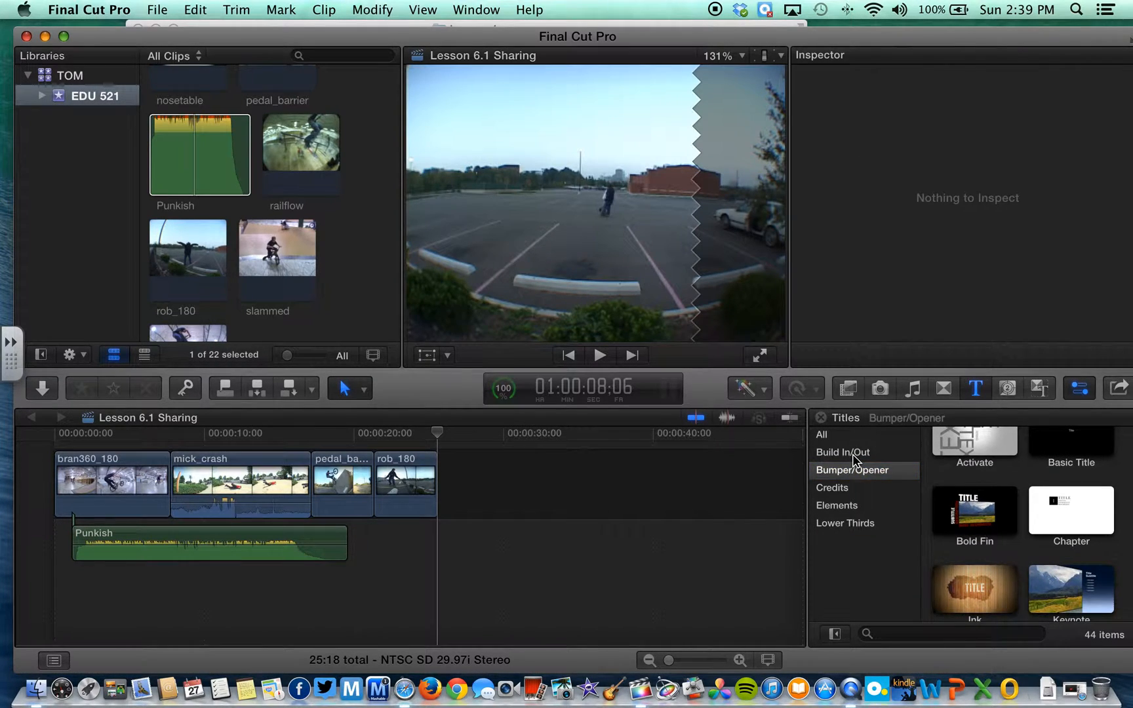
left_click(845, 452)
Preview the Centered, Assembler and Blur titles
left_click(1074, 510)
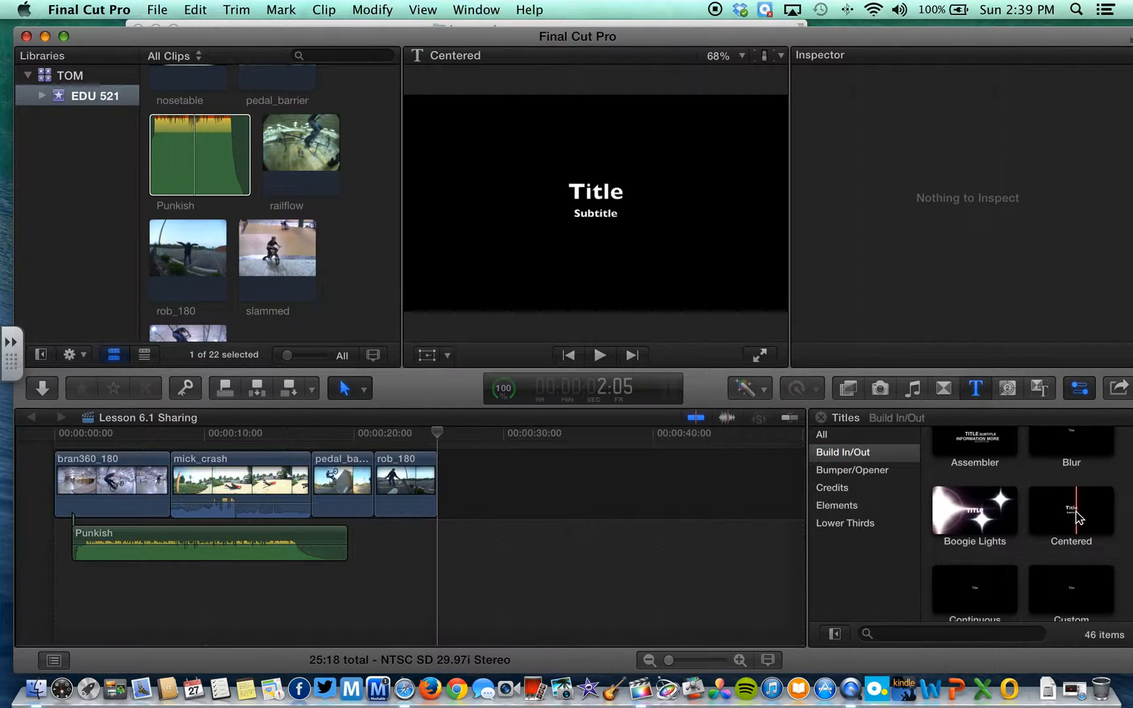
scroll(1075, 518, "up", 2)
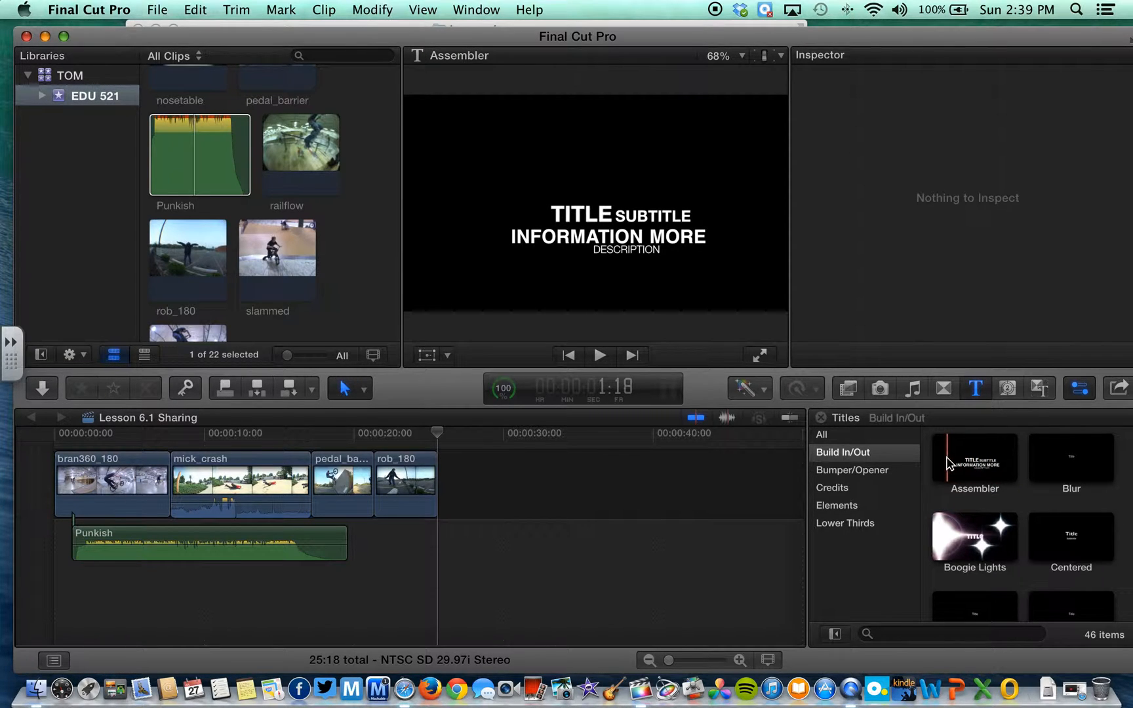
key("space")
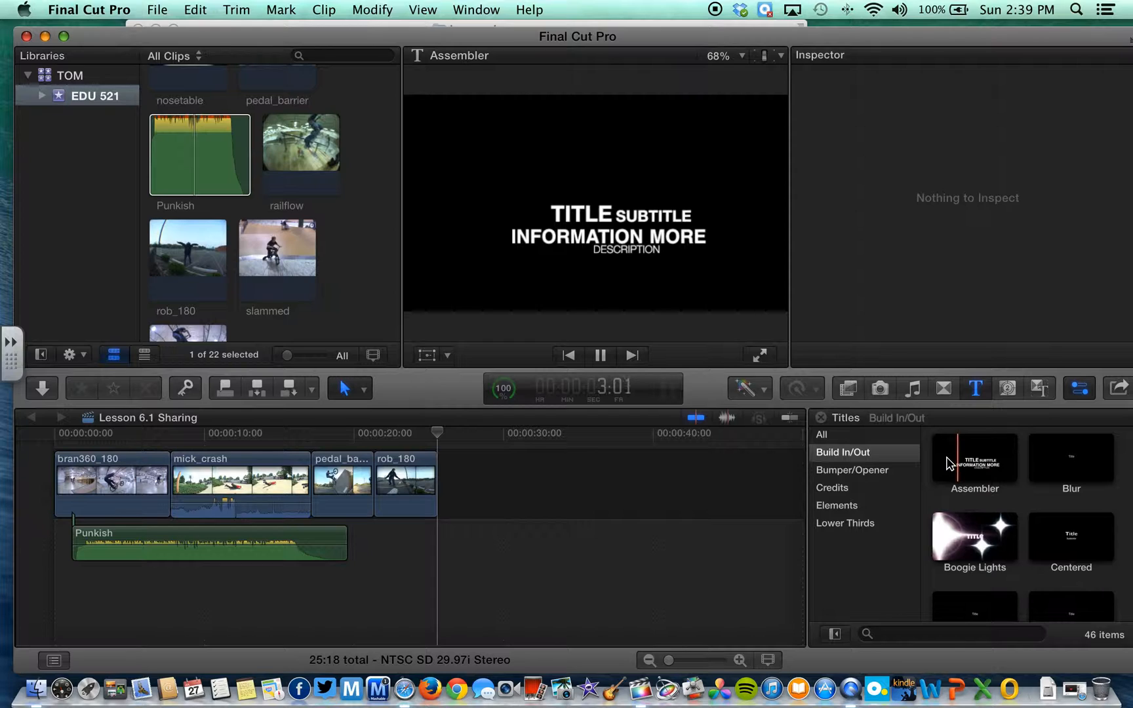
left_click(1065, 464)
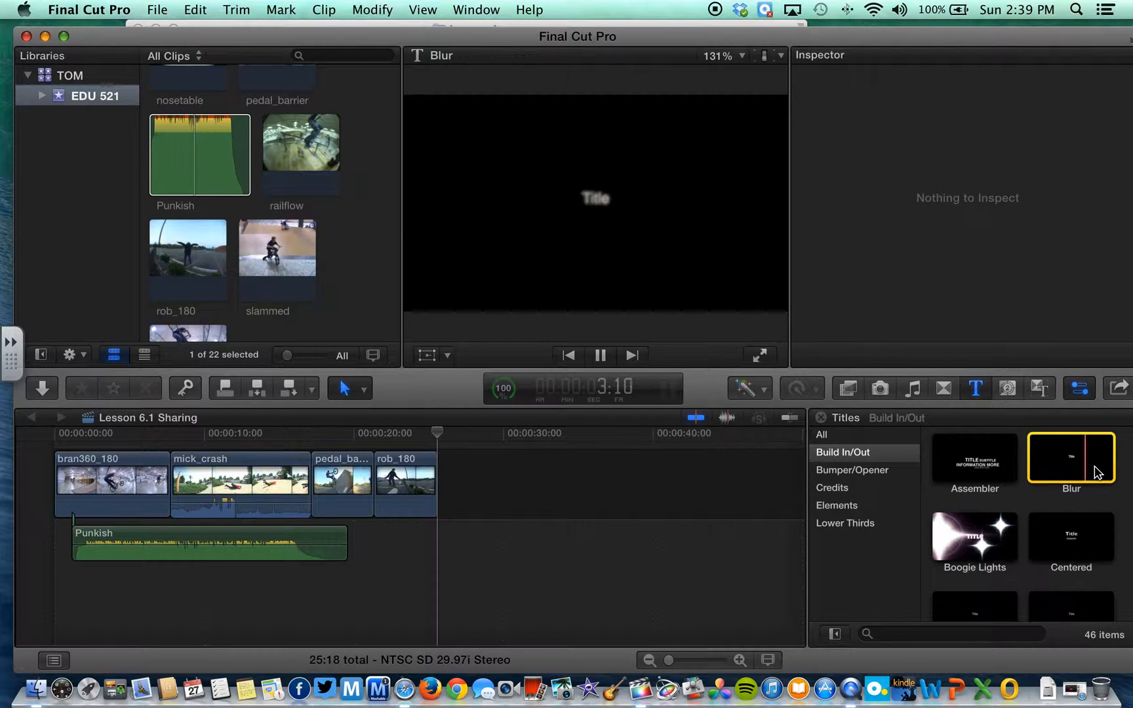
key("space")
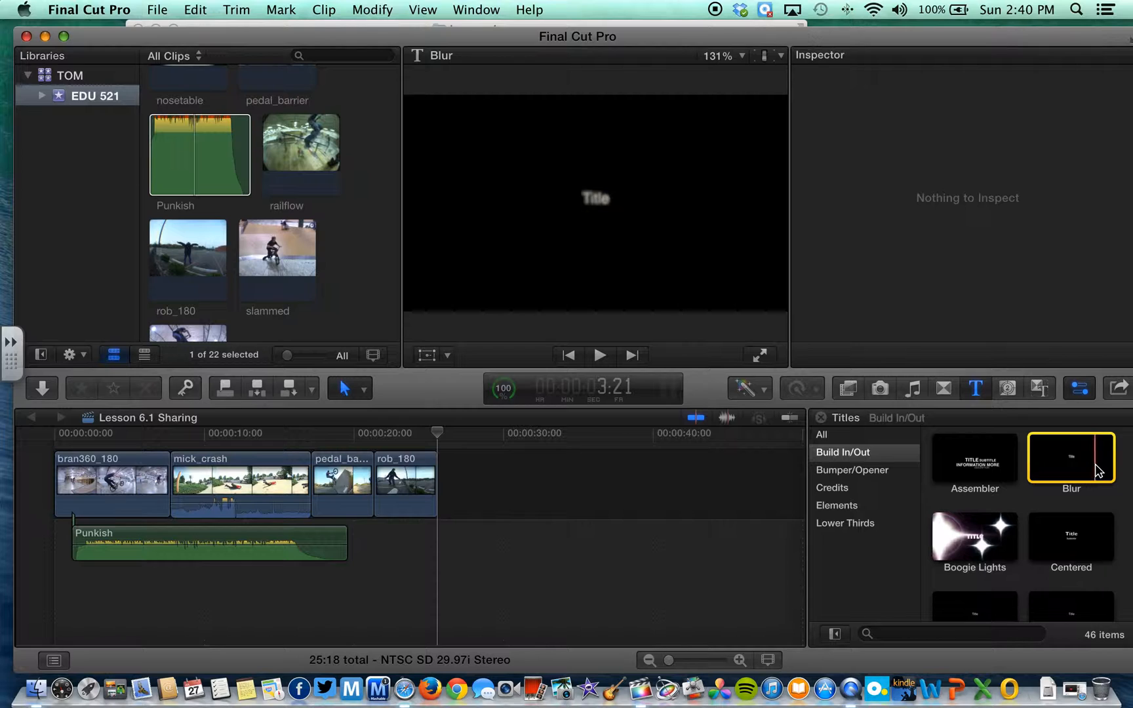
Scroll through the Build In/Out titles and select Pixie Dust for preview
scroll(1094, 459, "down", 2)
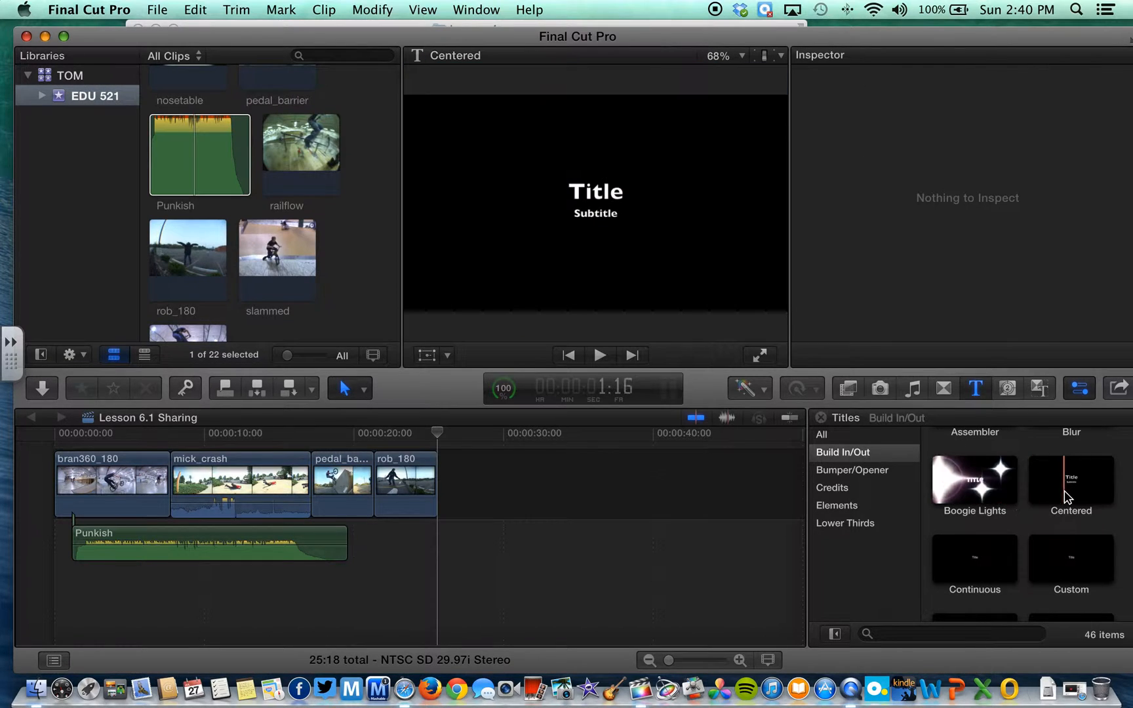
scroll(1049, 498, "down", 6)
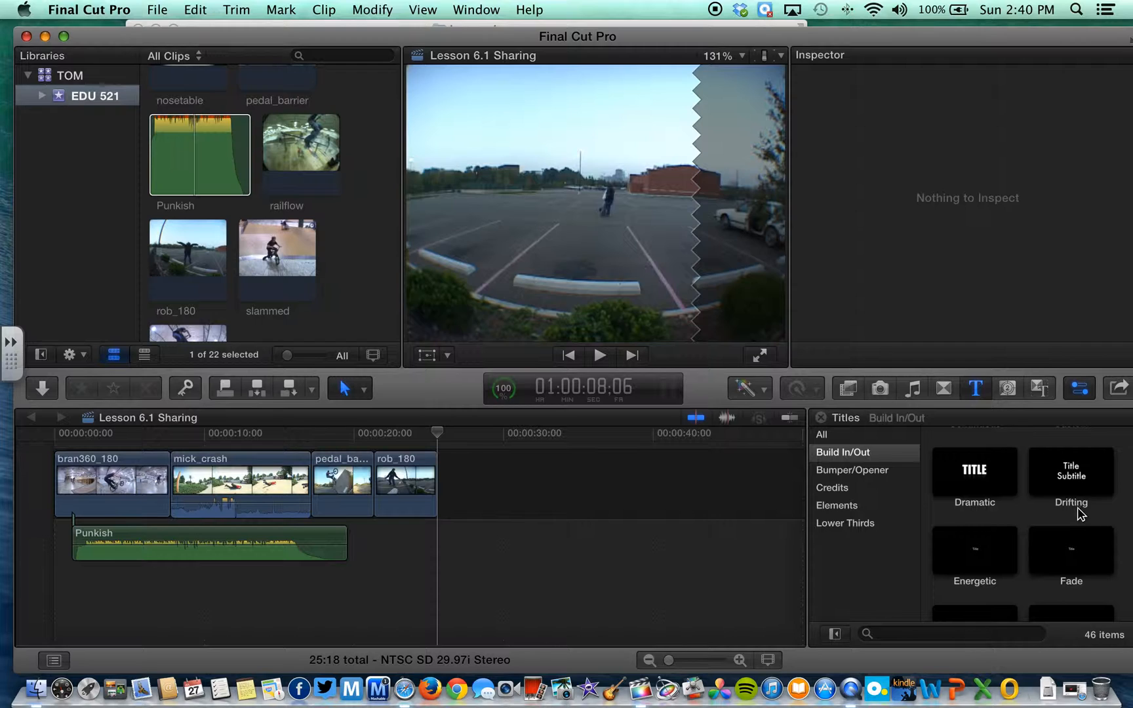
scroll(1082, 508, "down", 5)
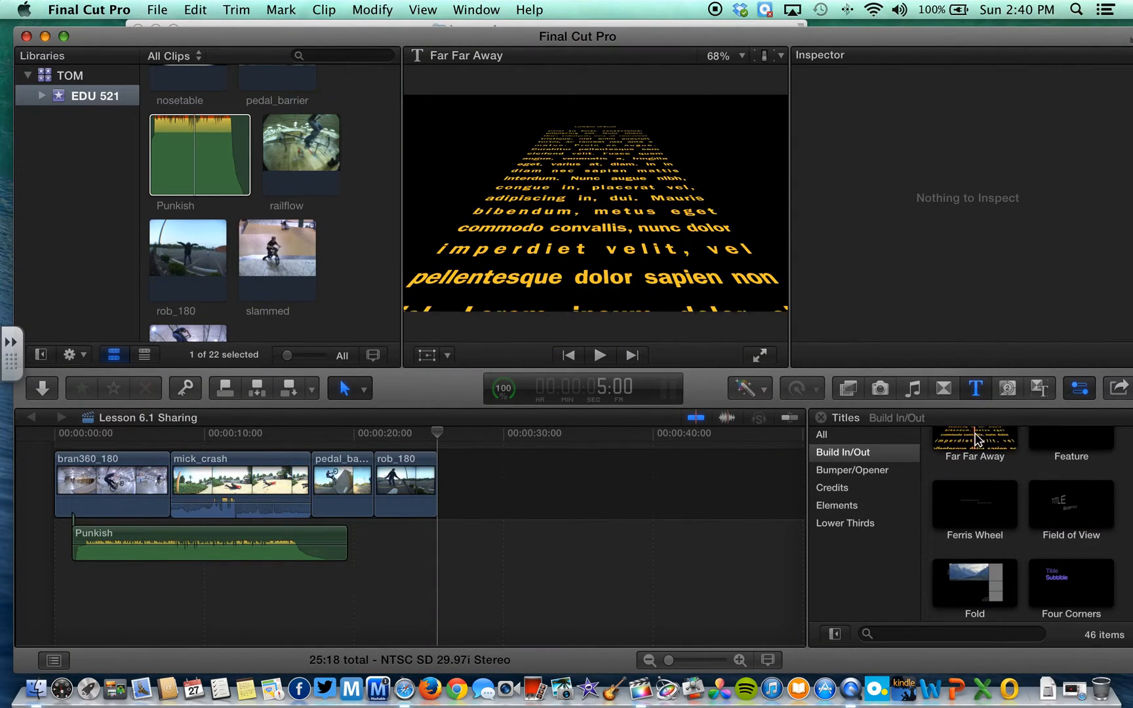
scroll(1015, 481, "down", 8)
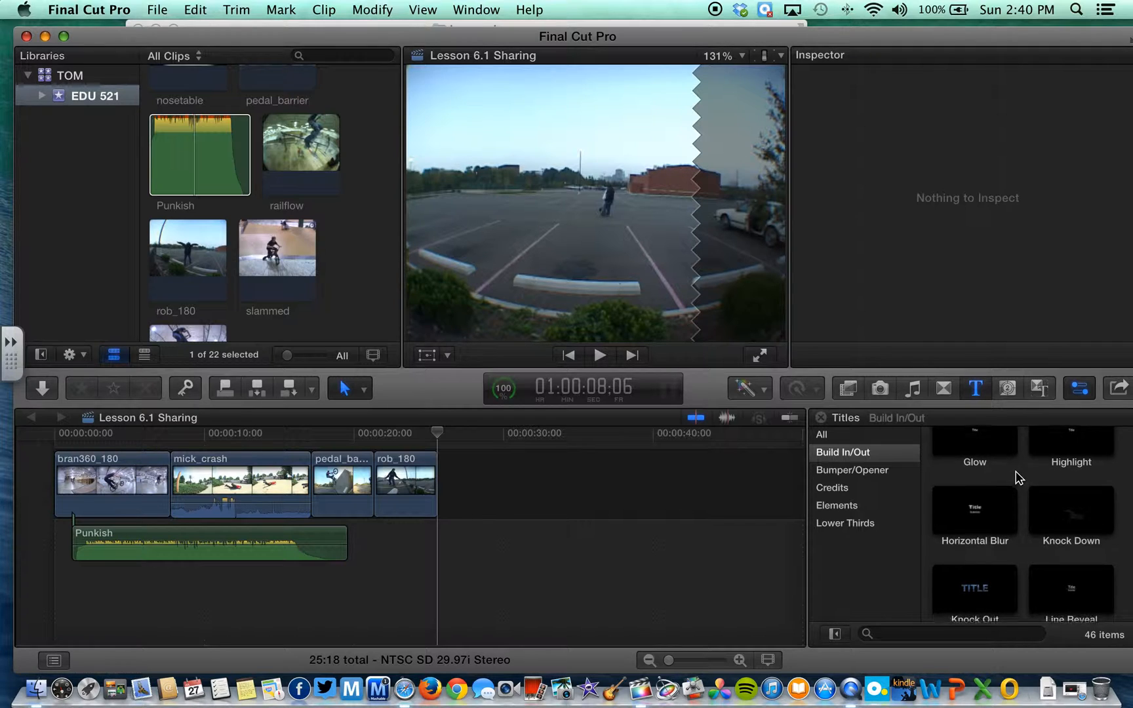
scroll(1017, 477, "down", 5)
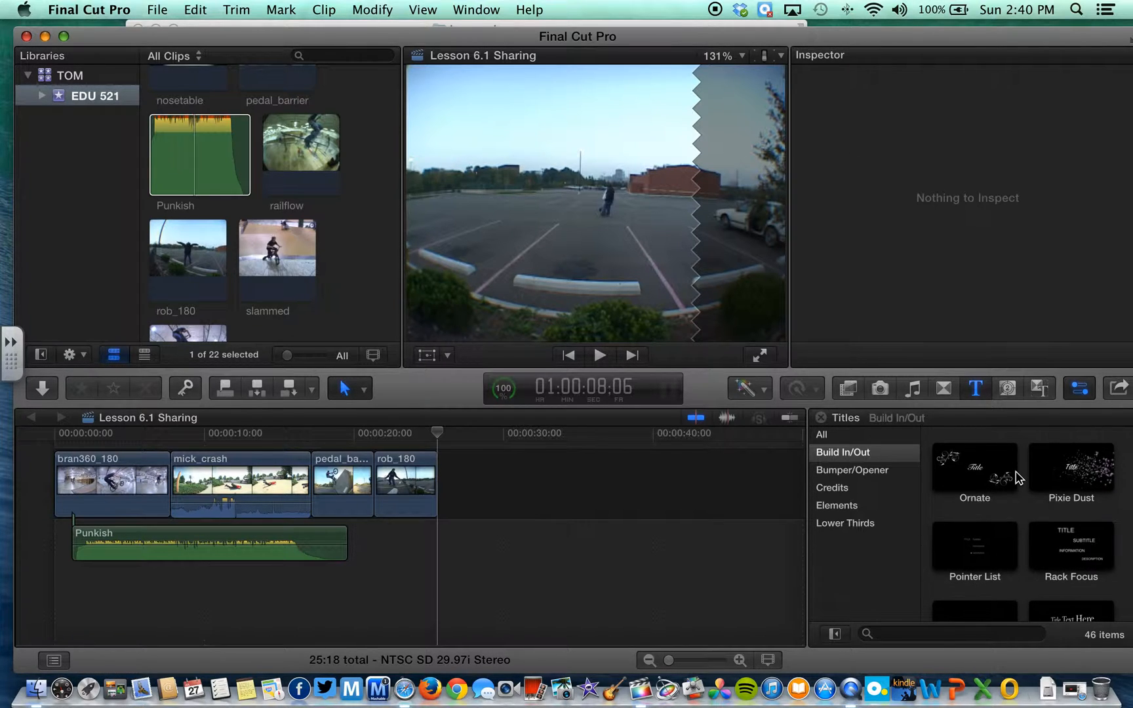
scroll(1017, 478, "down", 3)
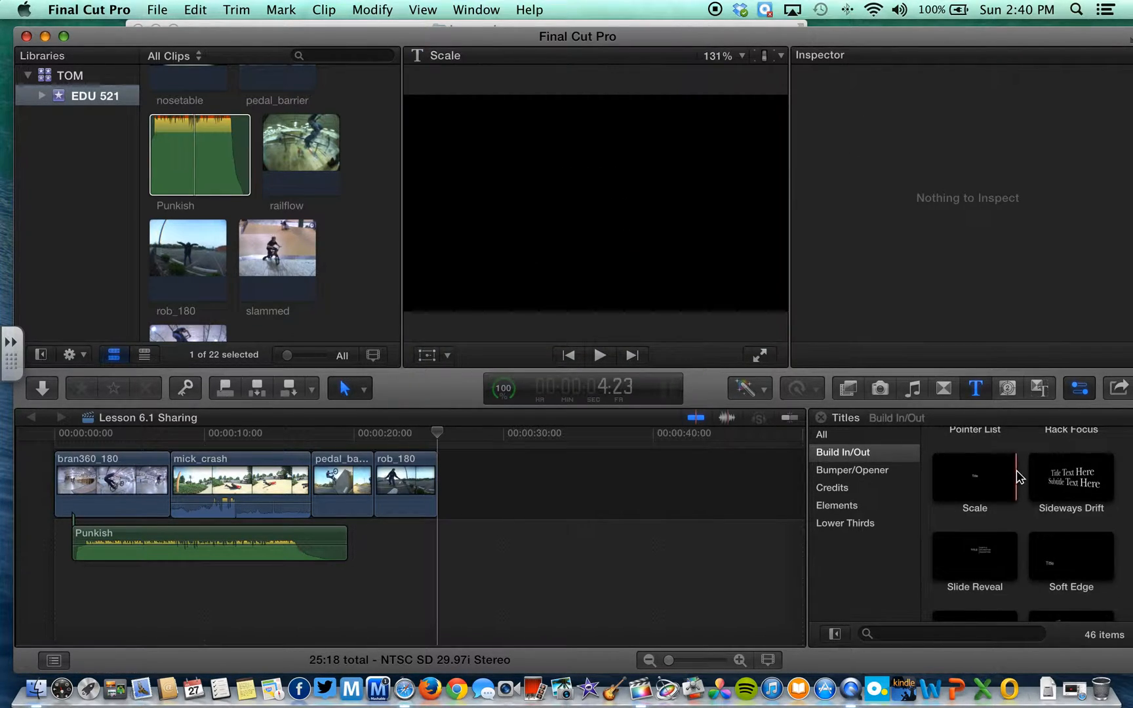
scroll(1017, 478, "up", 3)
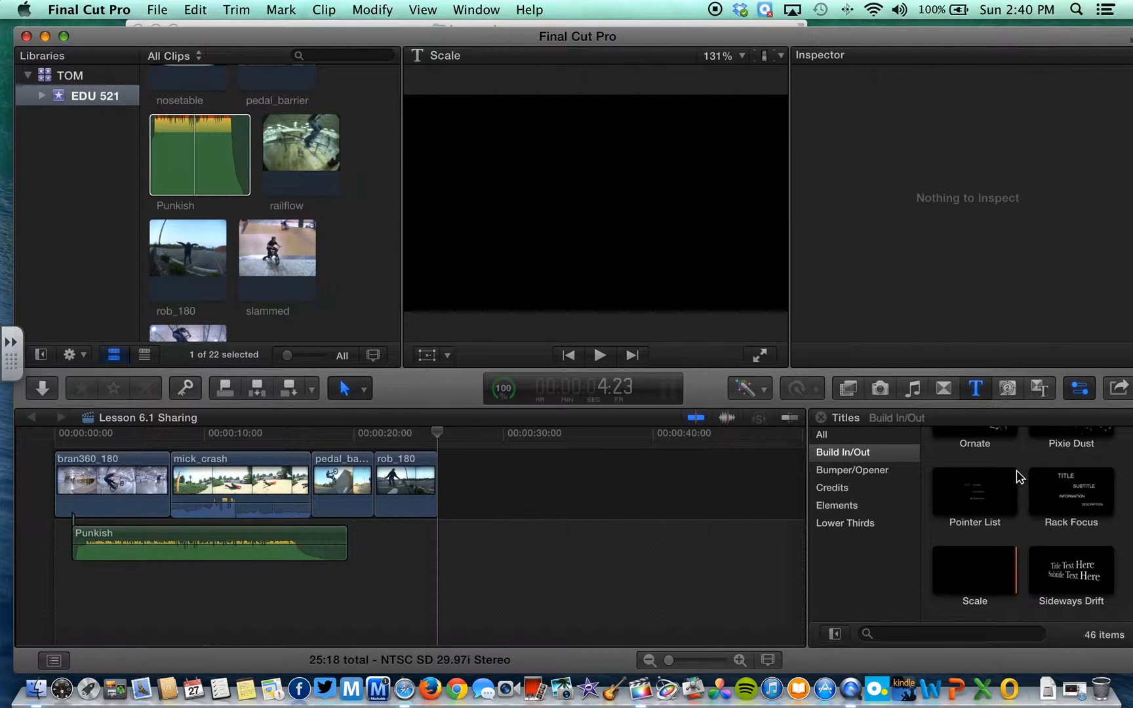
scroll(1018, 477, "up", 3)
left_click(1051, 537)
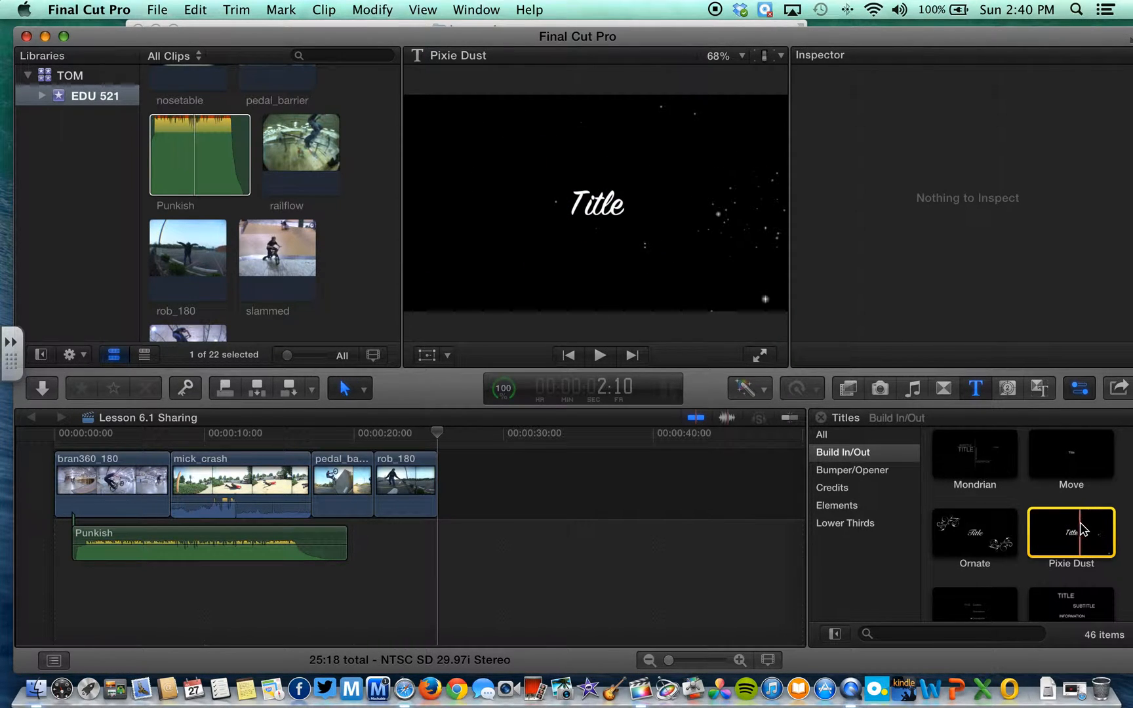
Place a 4-second Pixie Dust title ahead of bran360_180, making the project 29:18
left_click_drag(1087, 534, 53, 481)
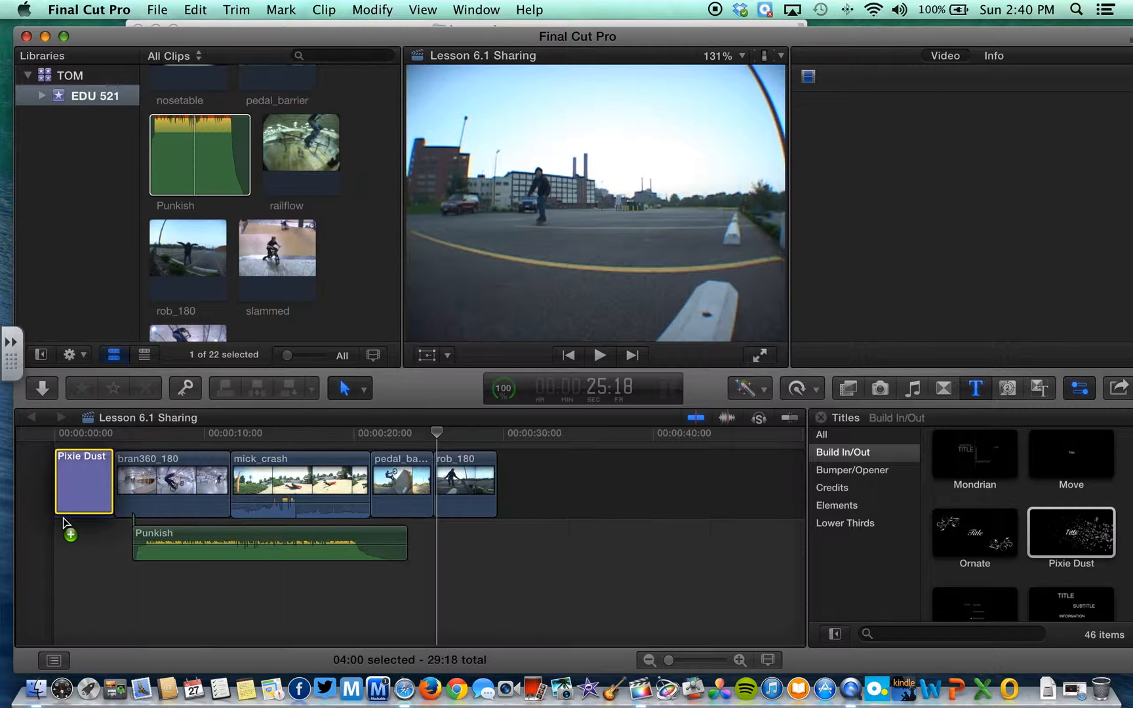
left_click_drag(95, 423, 63, 479)
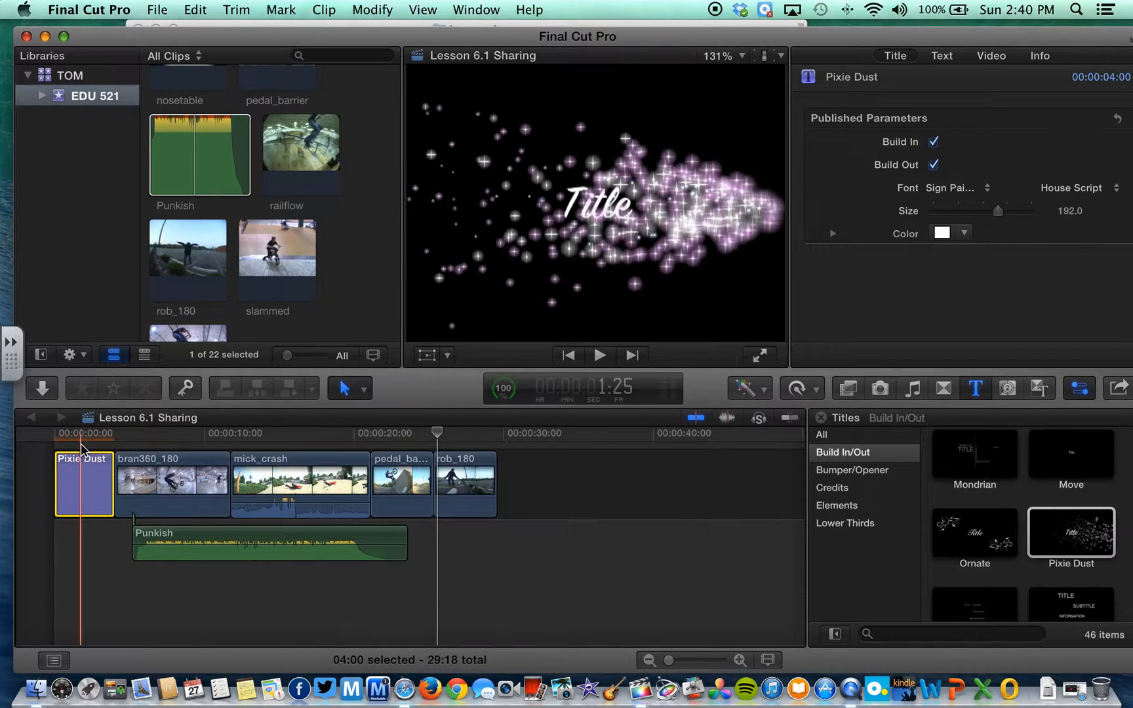
left_click_drag(439, 433, 77, 441)
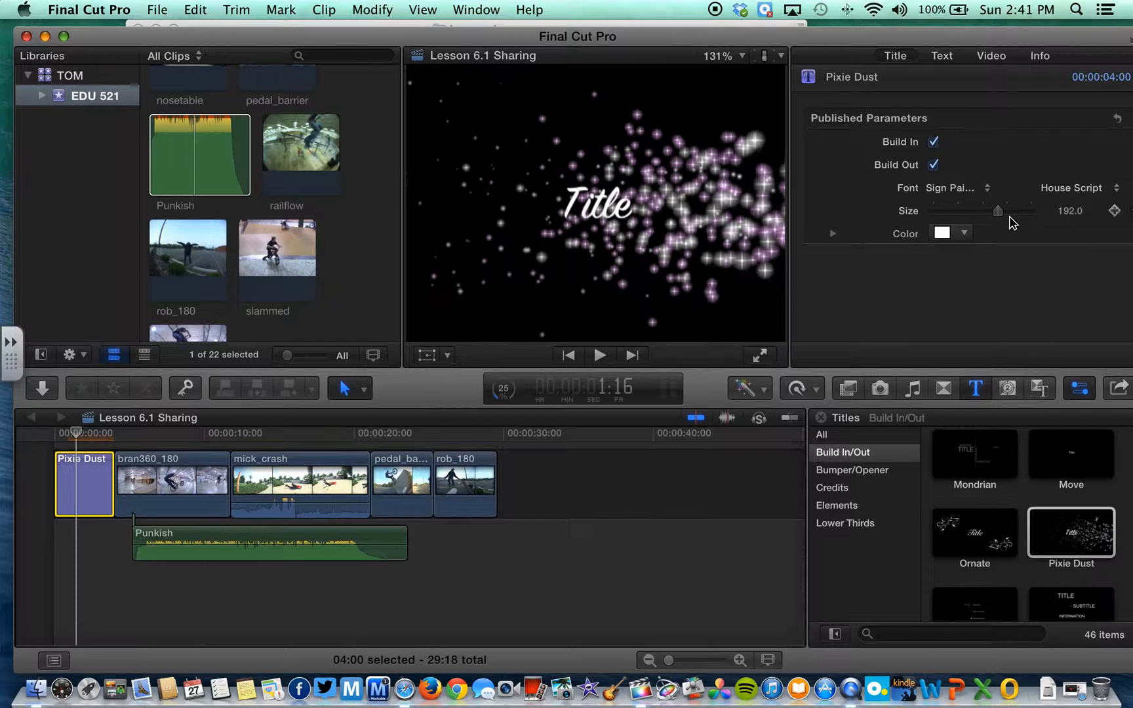
Set the Pixie Dust title's text colour to yellow
left_click(965, 234)
mouse_move(983, 268)
left_mouse_down()
mouse_move(1002, 331)
mouse_move(1002, 259)
mouse_move(1018, 371)
mouse_move(1019, 284)
mouse_move(982, 245)
mouse_move(977, 265)
left_mouse_up()
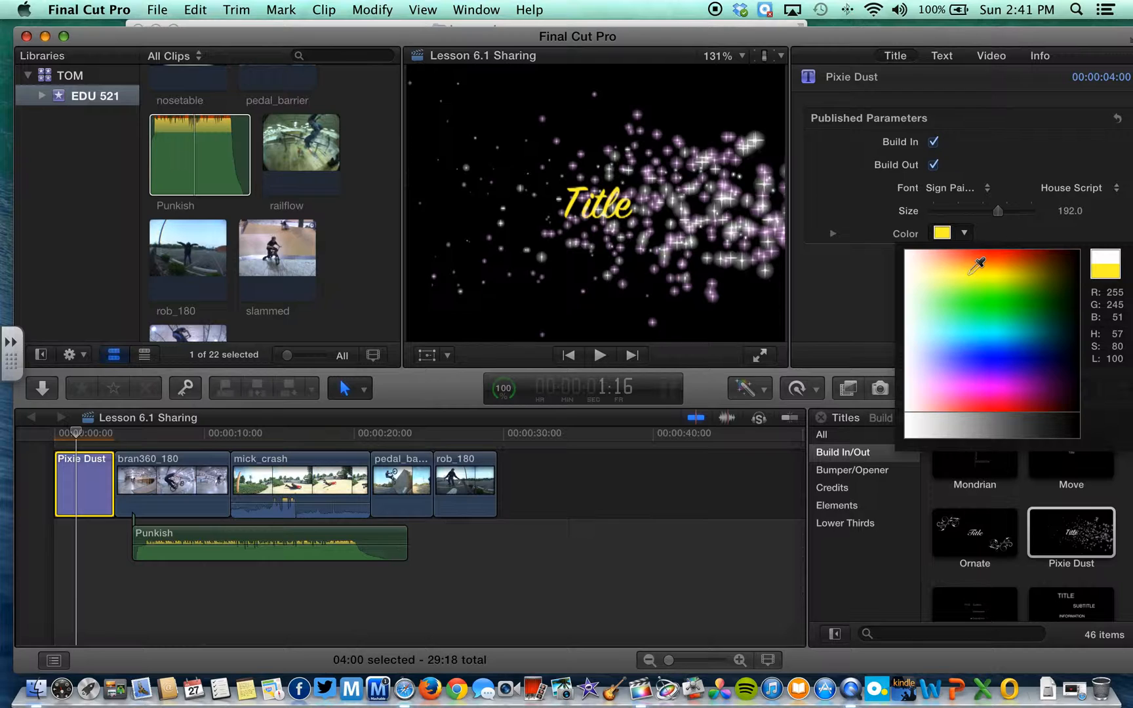
left_click(968, 270)
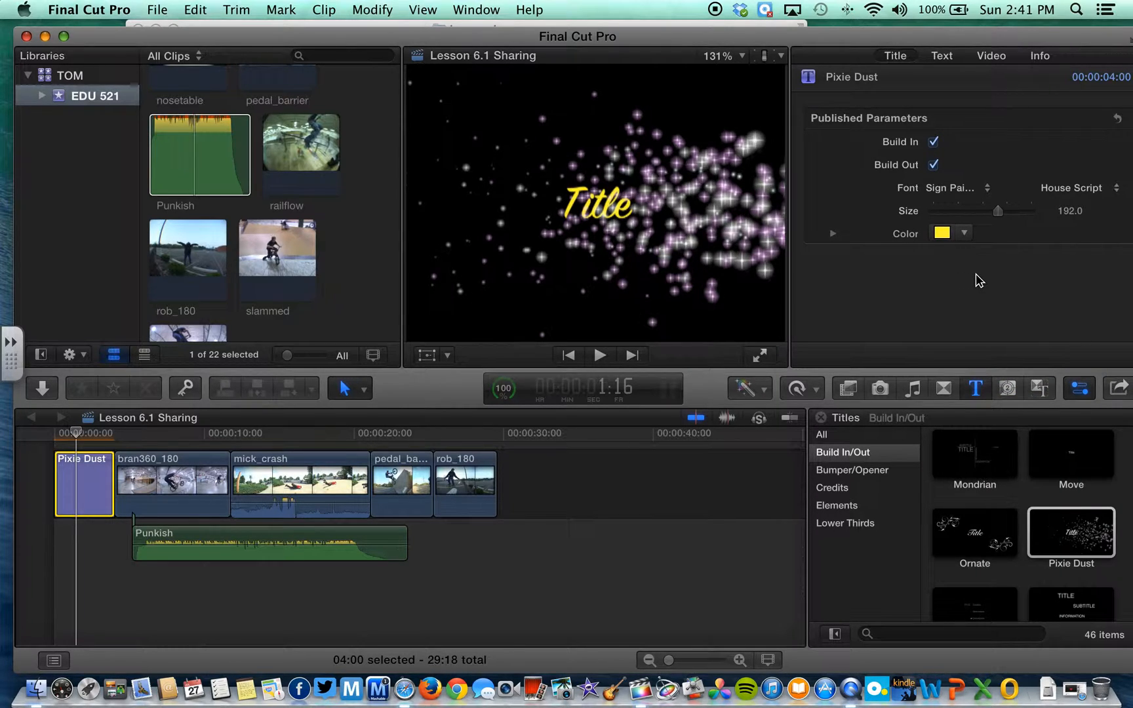
Replace the placeholder word 'Title' with 'X Games'
left_click(941, 58)
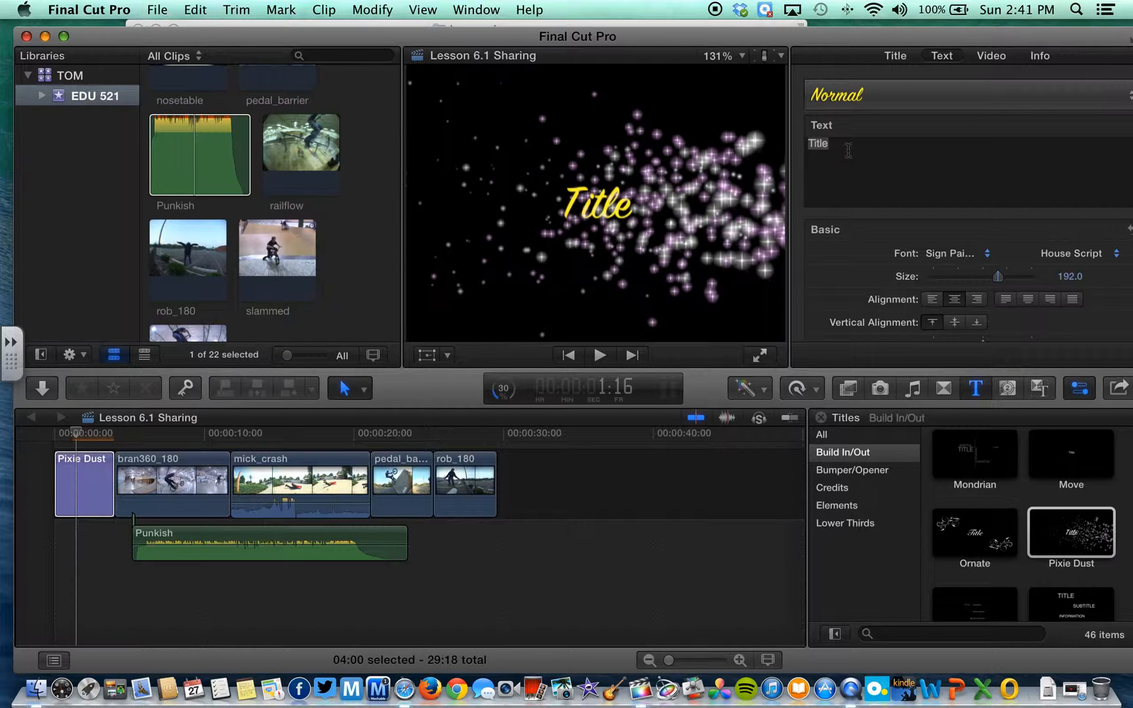
double_click(848, 149)
type("X Games")
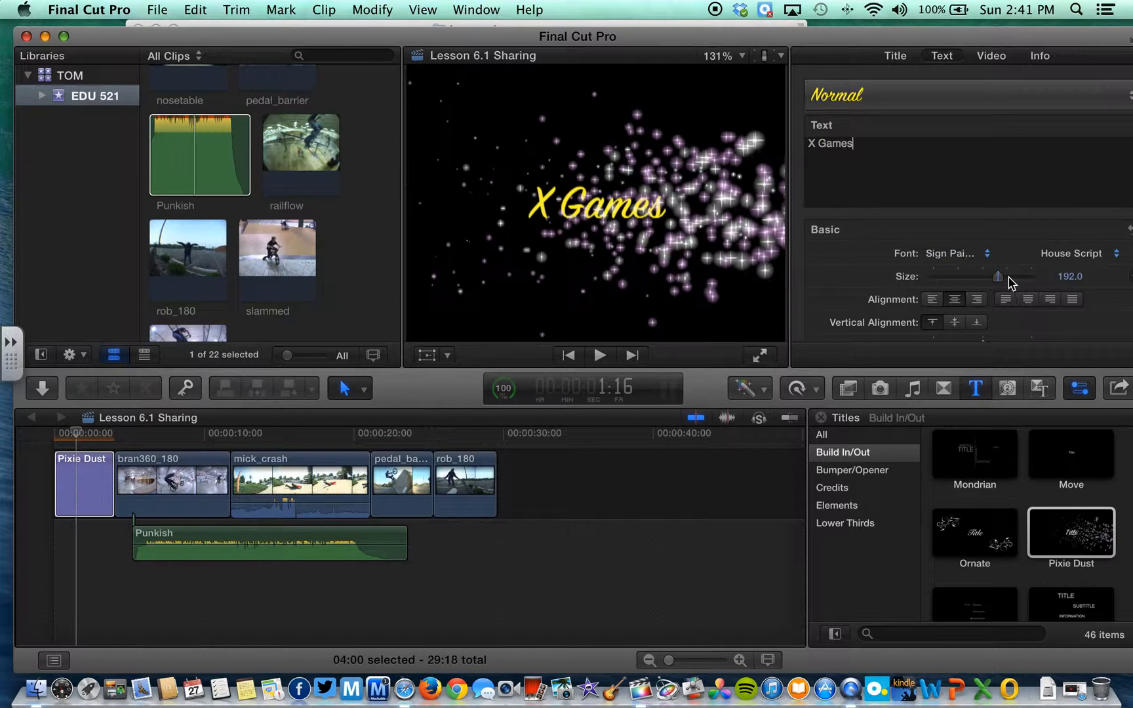
Enlarge the X Games text and change its font to Sketch Block
left_click_drag(998, 278, 1028, 283)
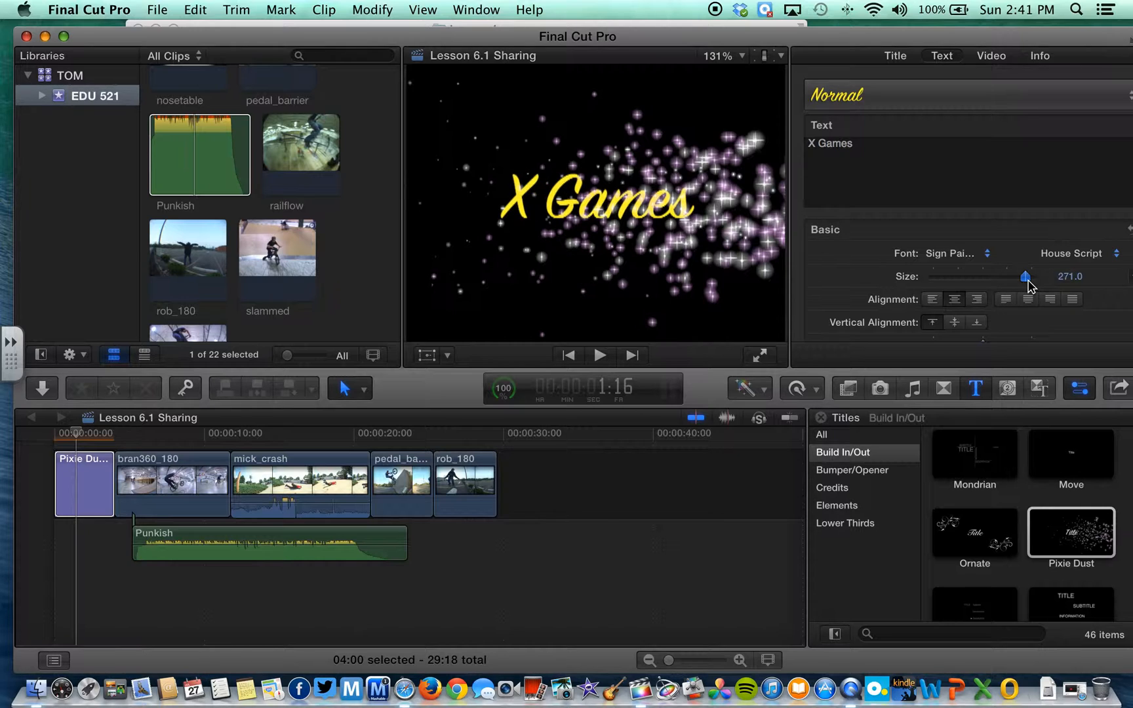
left_click(990, 257)
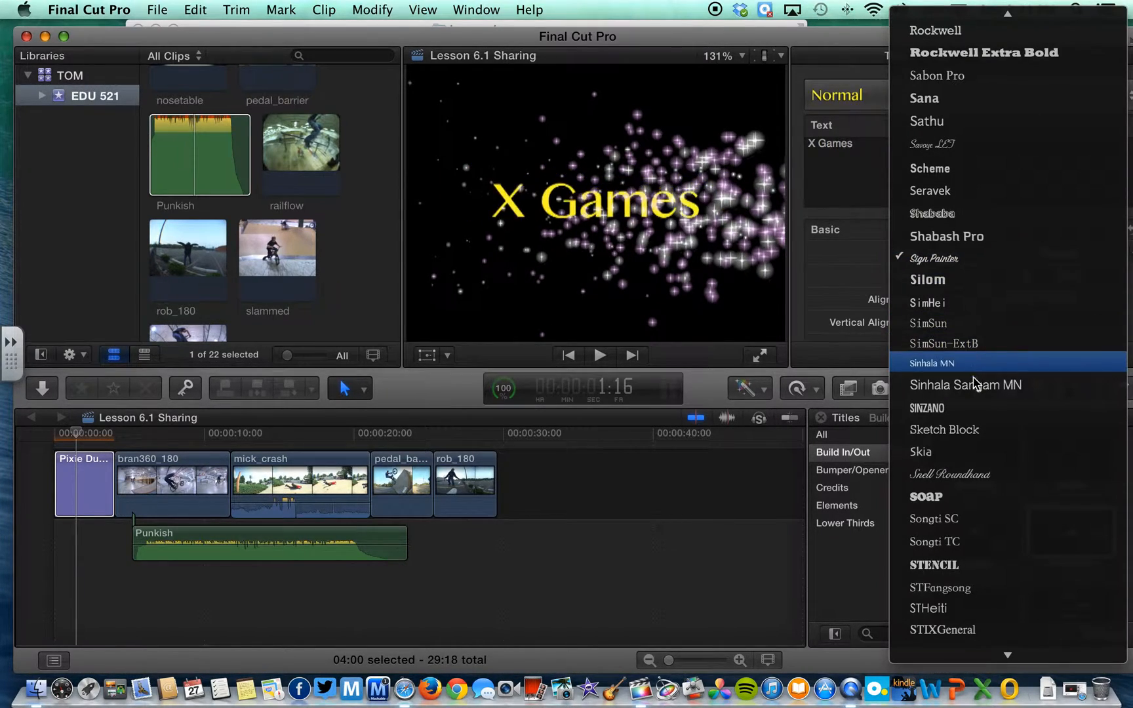
left_click(972, 440)
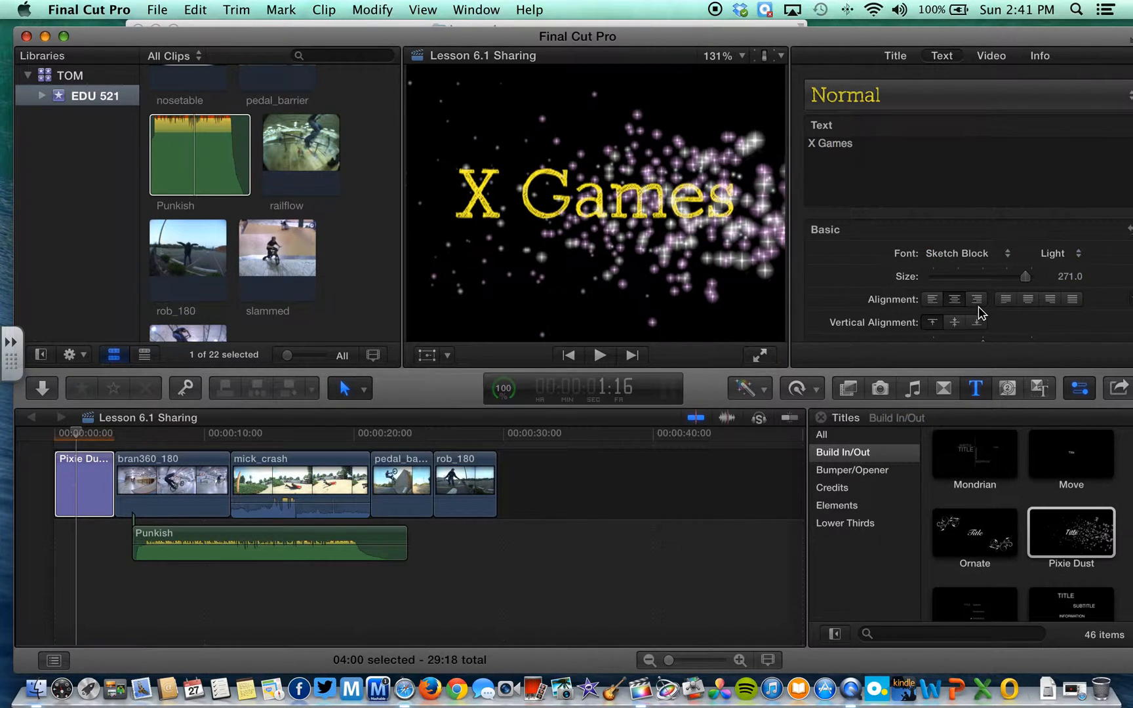
scroll(1006, 315, "down", 6)
scroll(1006, 315, "up", 3)
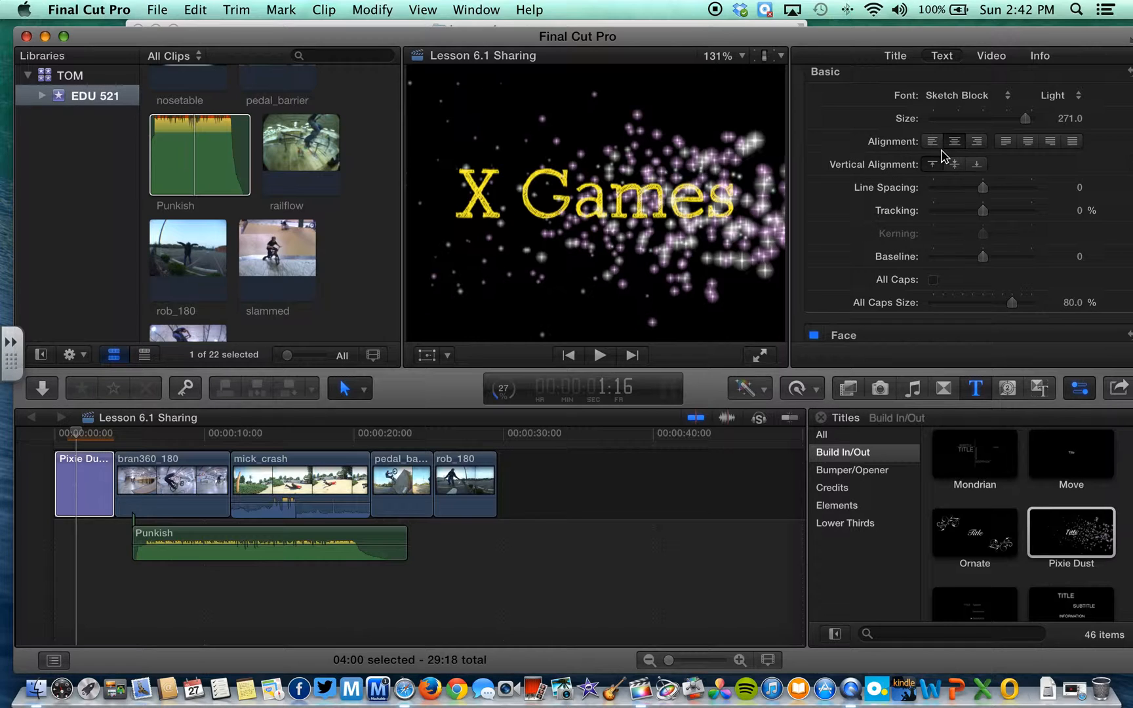
Play the X Games opener from the start of the timeline and stop
scroll(938, 245, "up", 1)
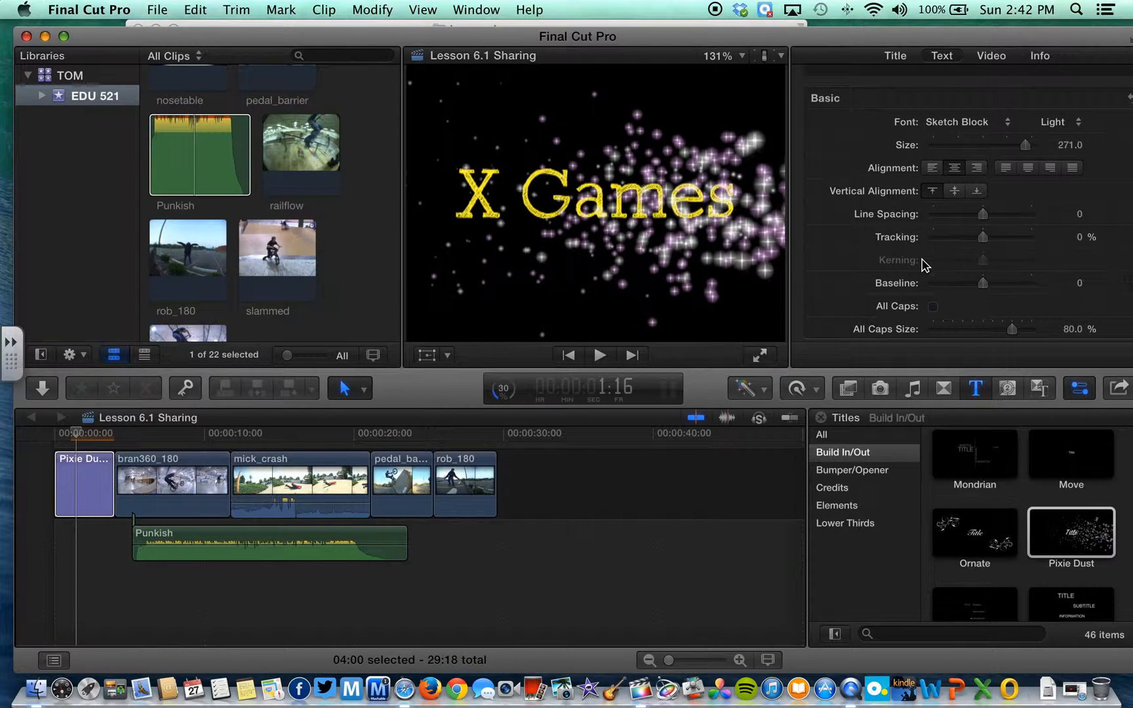
left_click_drag(76, 433, 41, 442)
key("space")
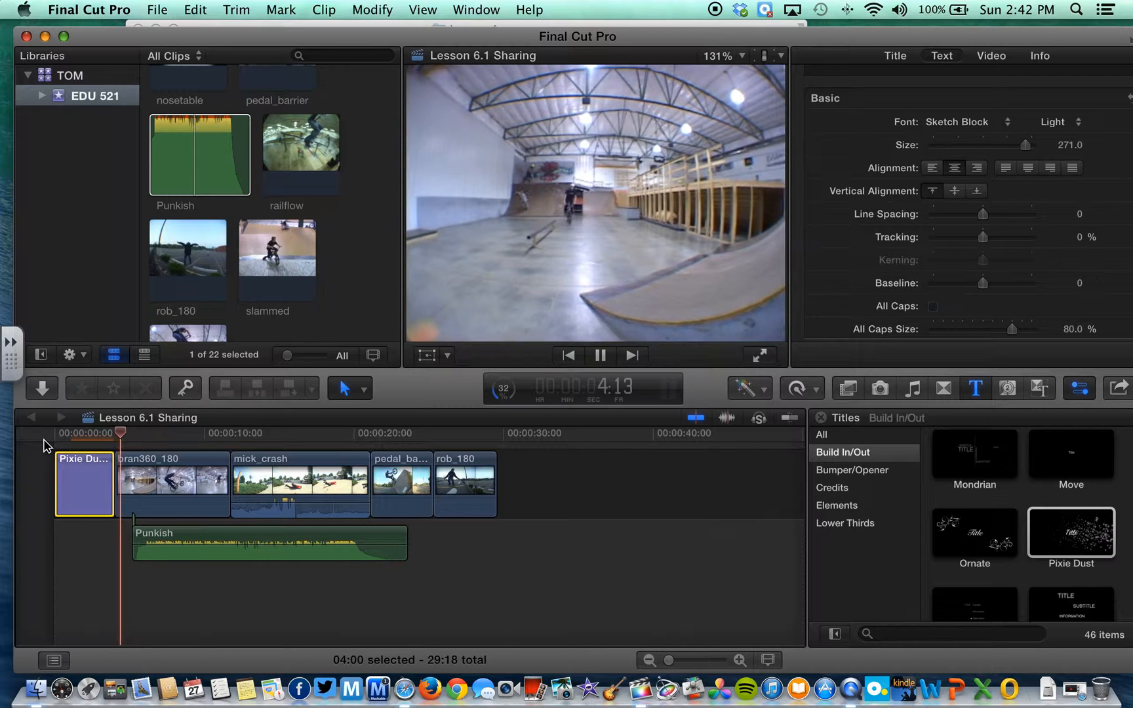
key("space")
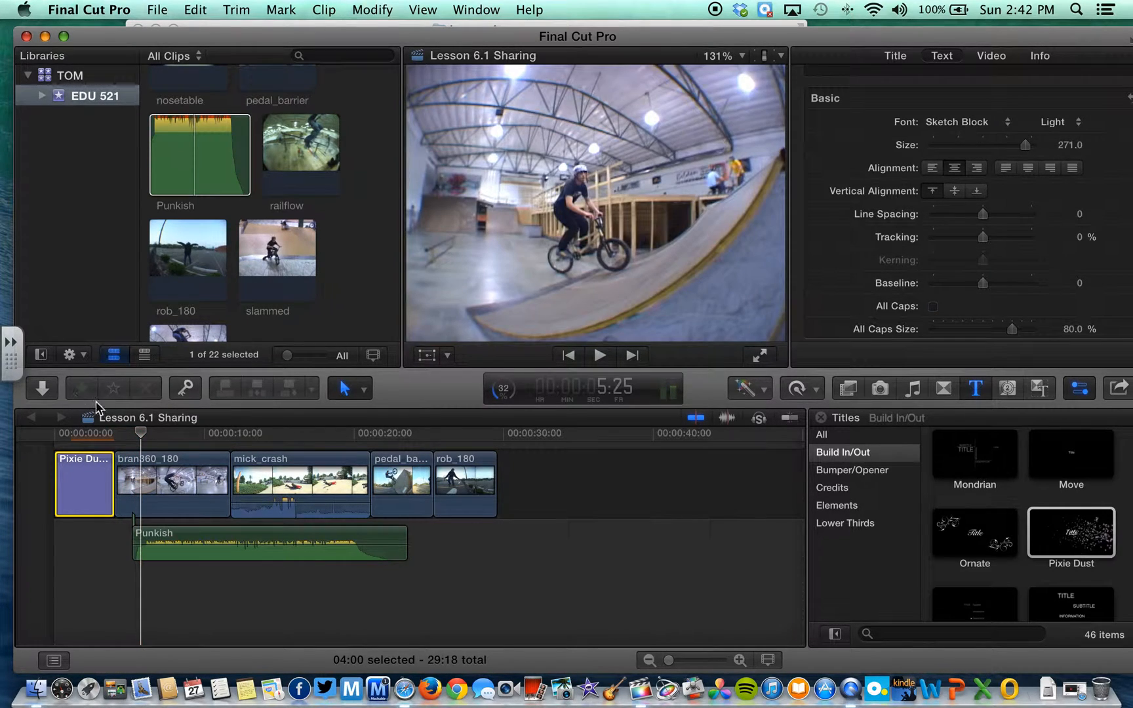
Render the selected opening title clip with Render Selection
left_click(87, 434)
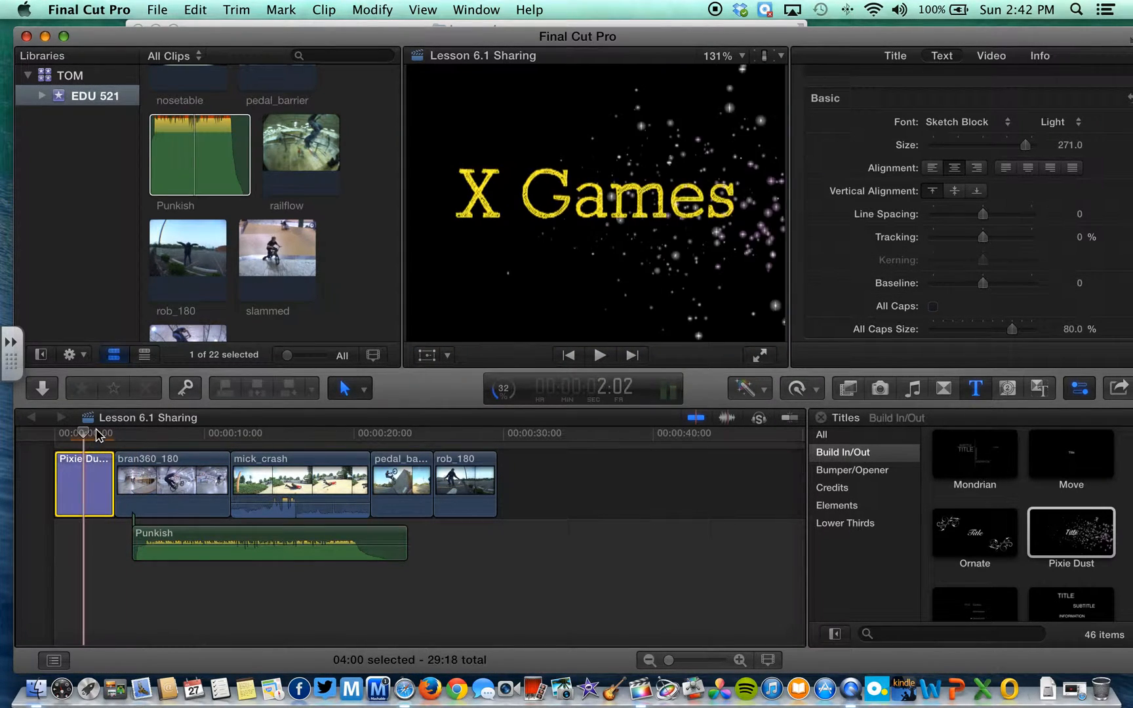
left_click(362, 10)
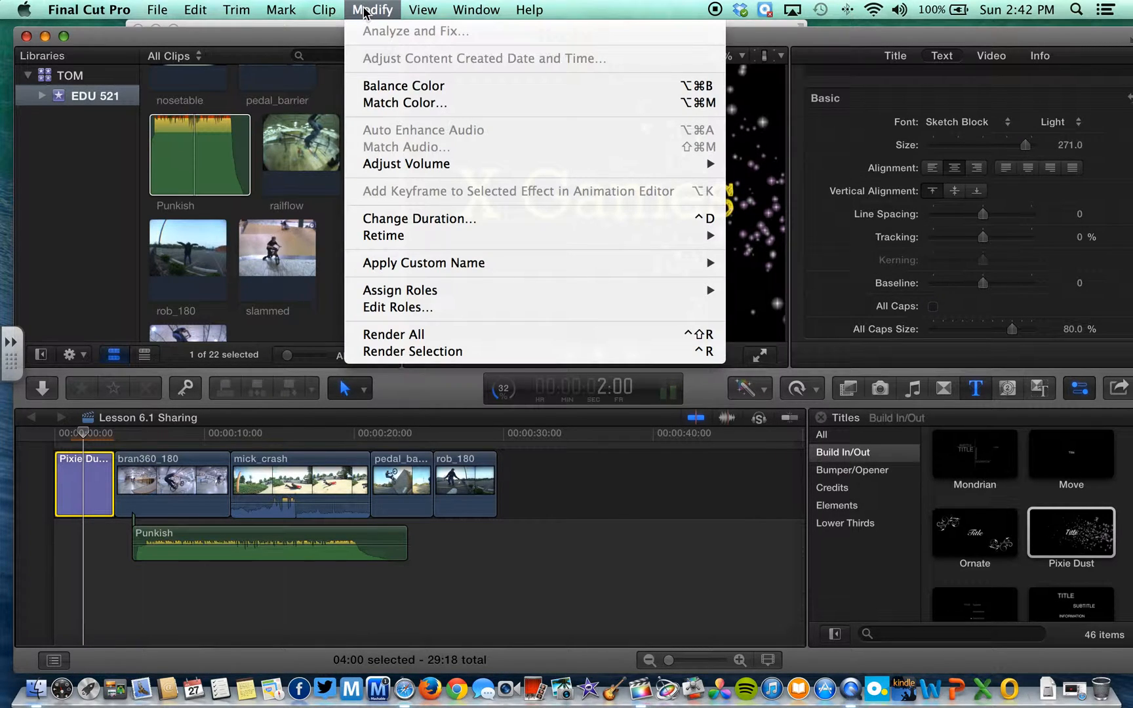
left_click(433, 346)
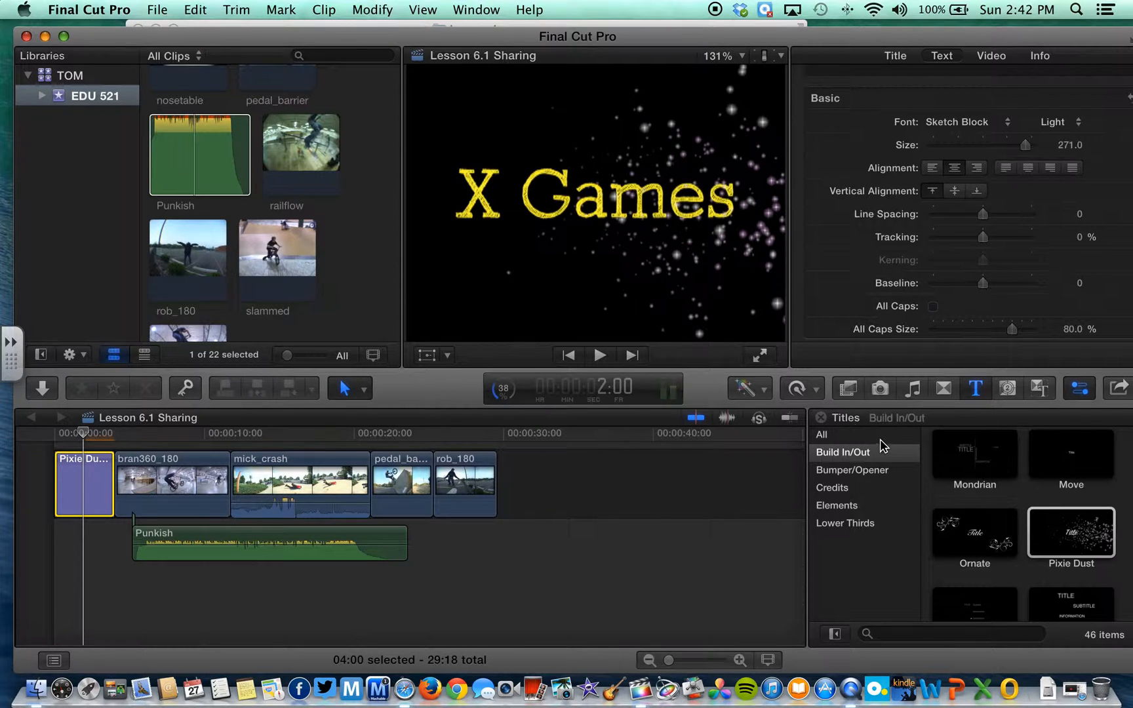
Swap the opening Pixie Dust title for Sports Scale using Replace from Start
scroll(995, 491, "down", 8)
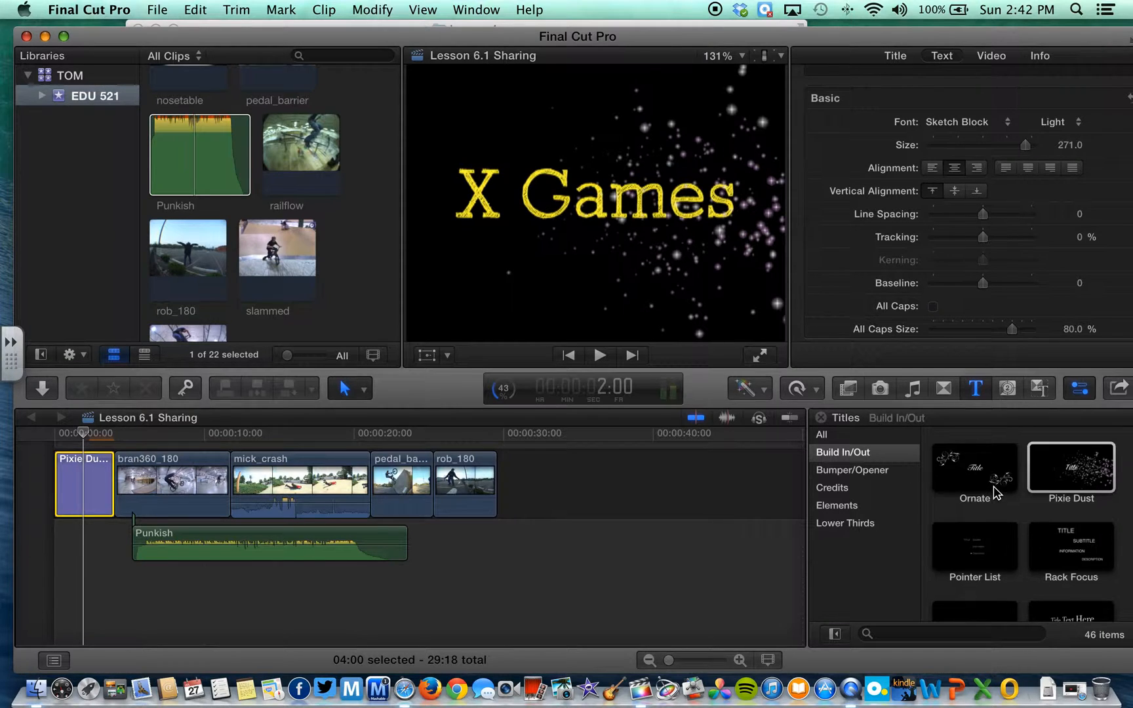
scroll(995, 492, "down", 6)
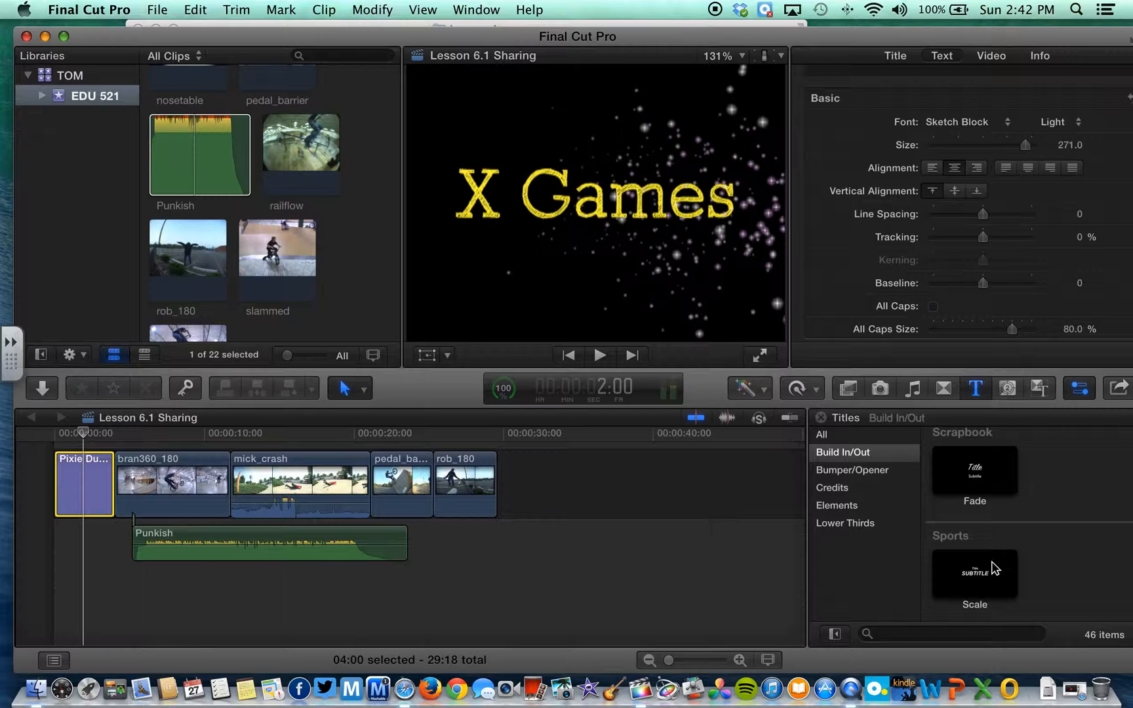
left_click(981, 574)
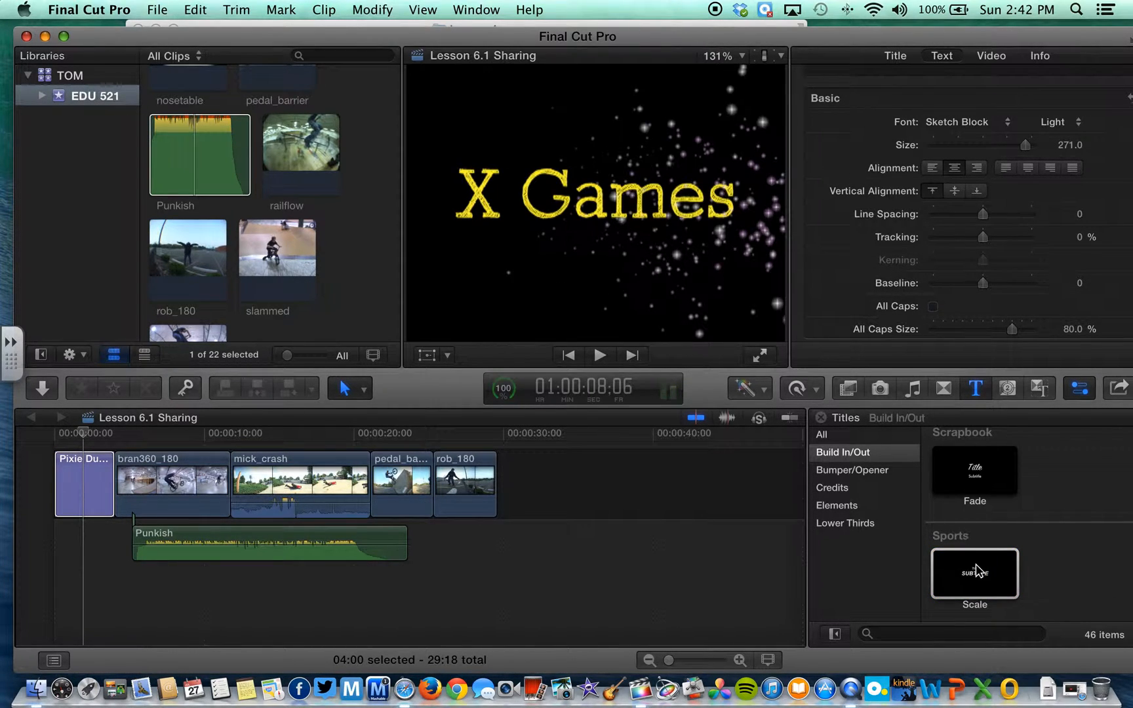
left_click_drag(978, 572, 85, 484)
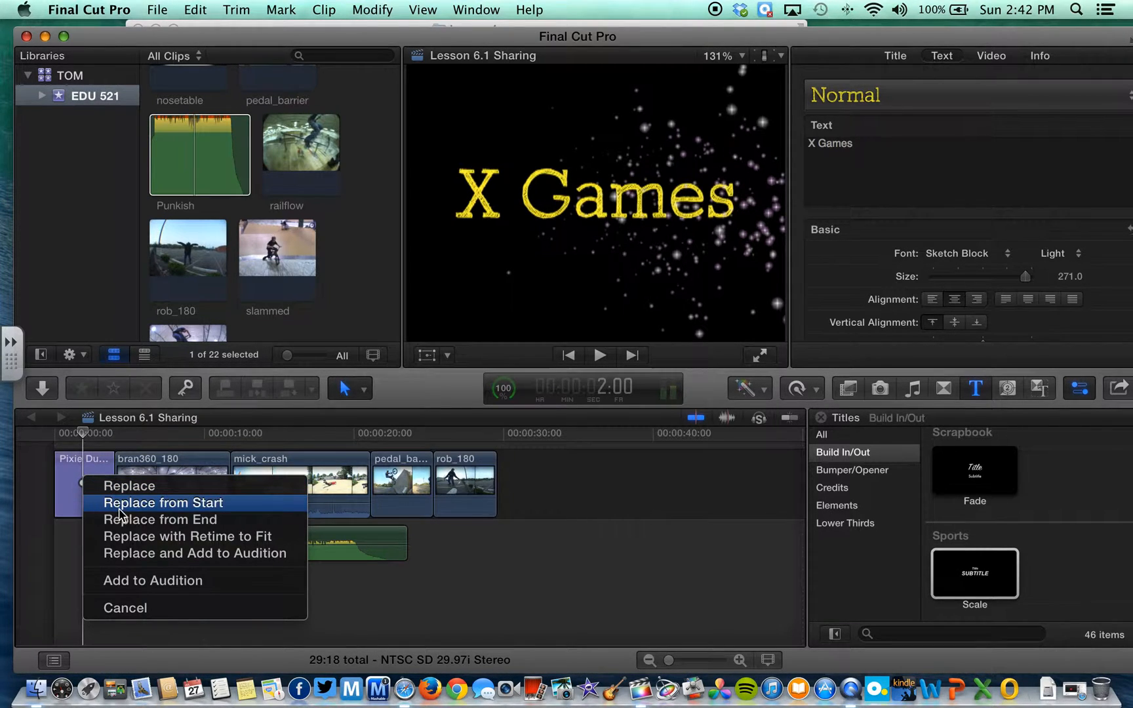
left_click(130, 486)
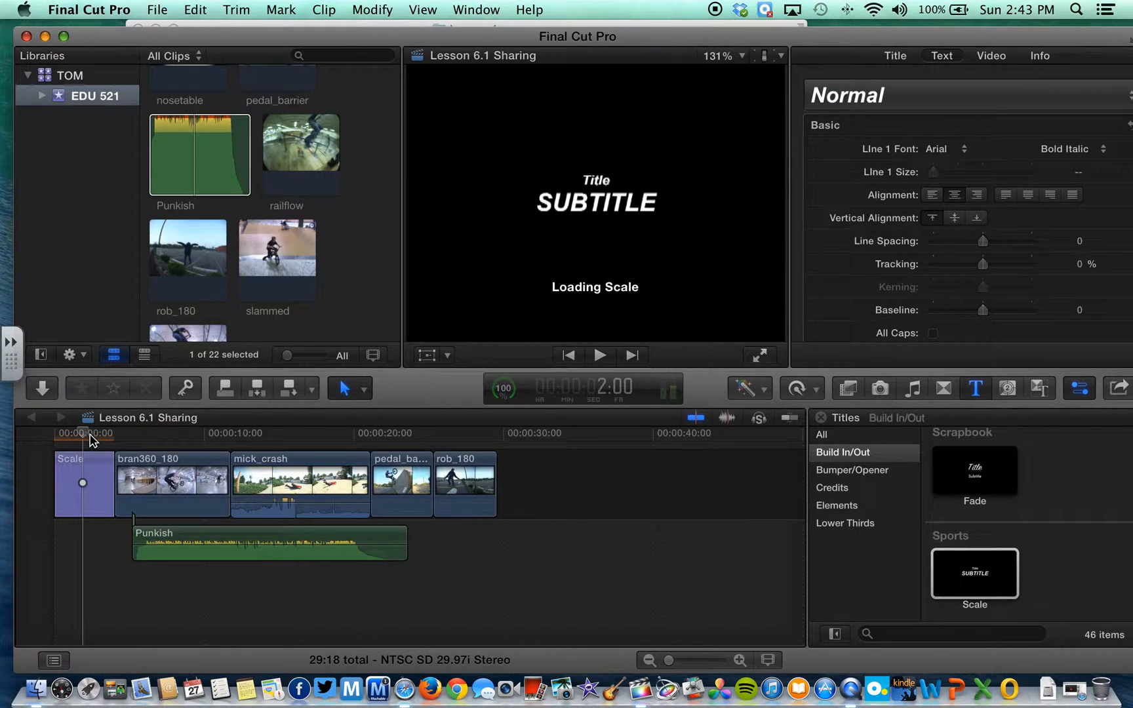
Replace the Scale title's SUBTITLE placeholder with 'ESPN' beneath X Games
left_click(53, 438)
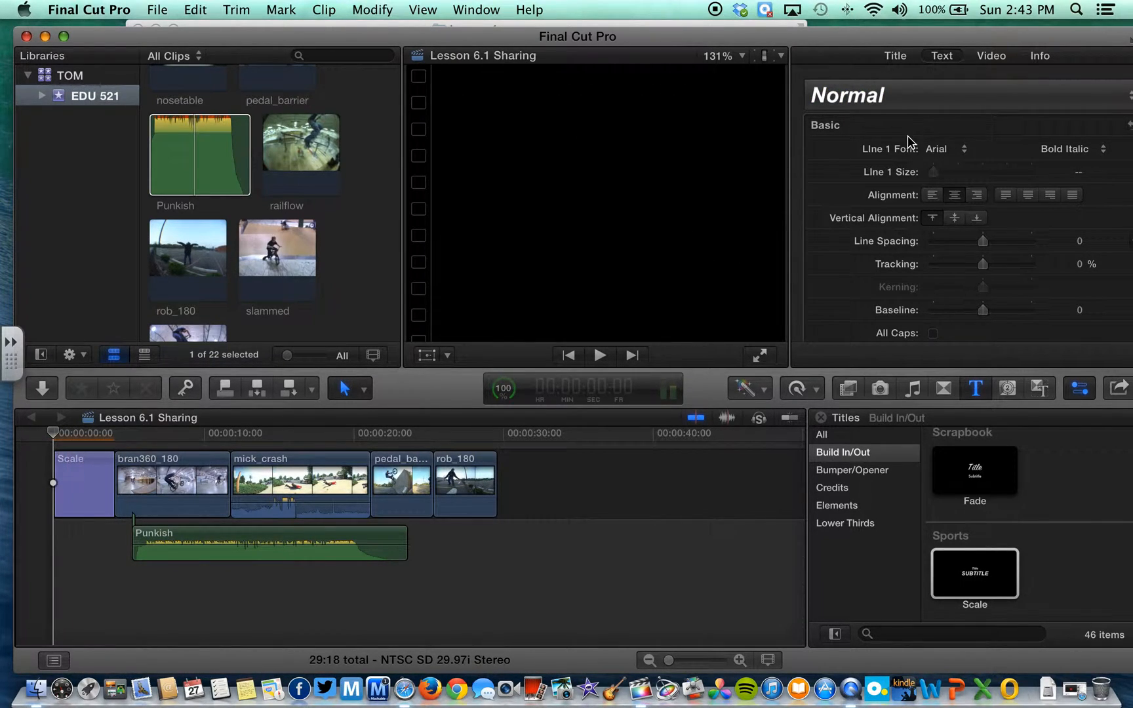
left_click(896, 58)
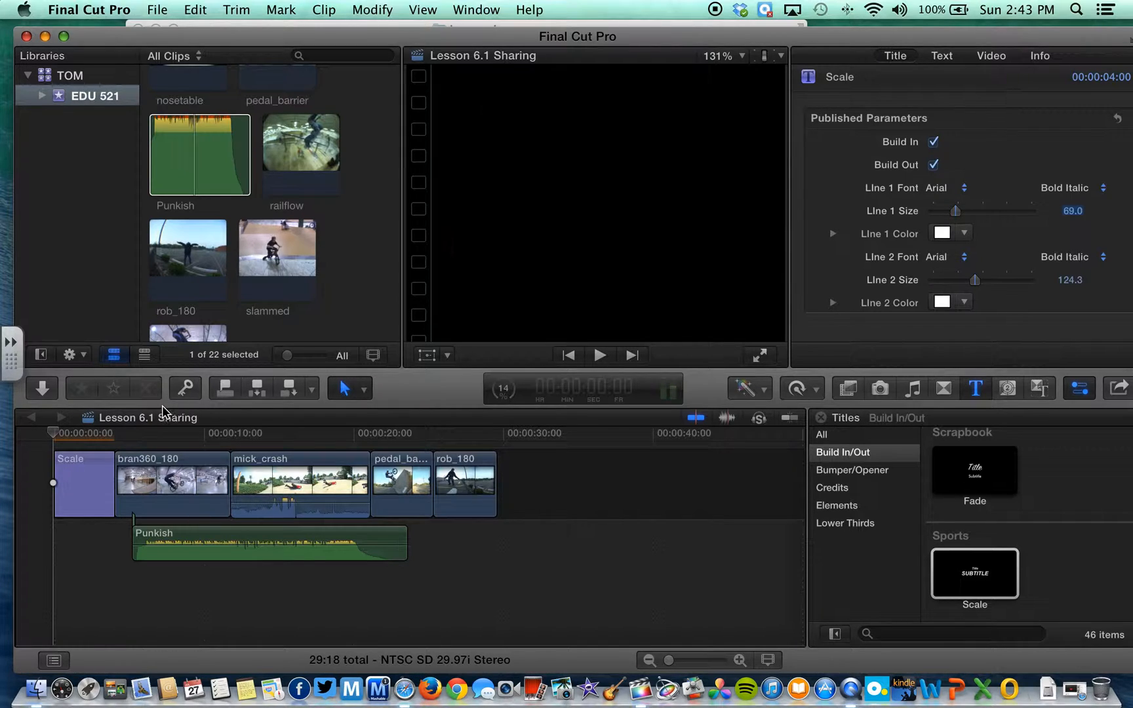
left_click_drag(51, 434, 75, 435)
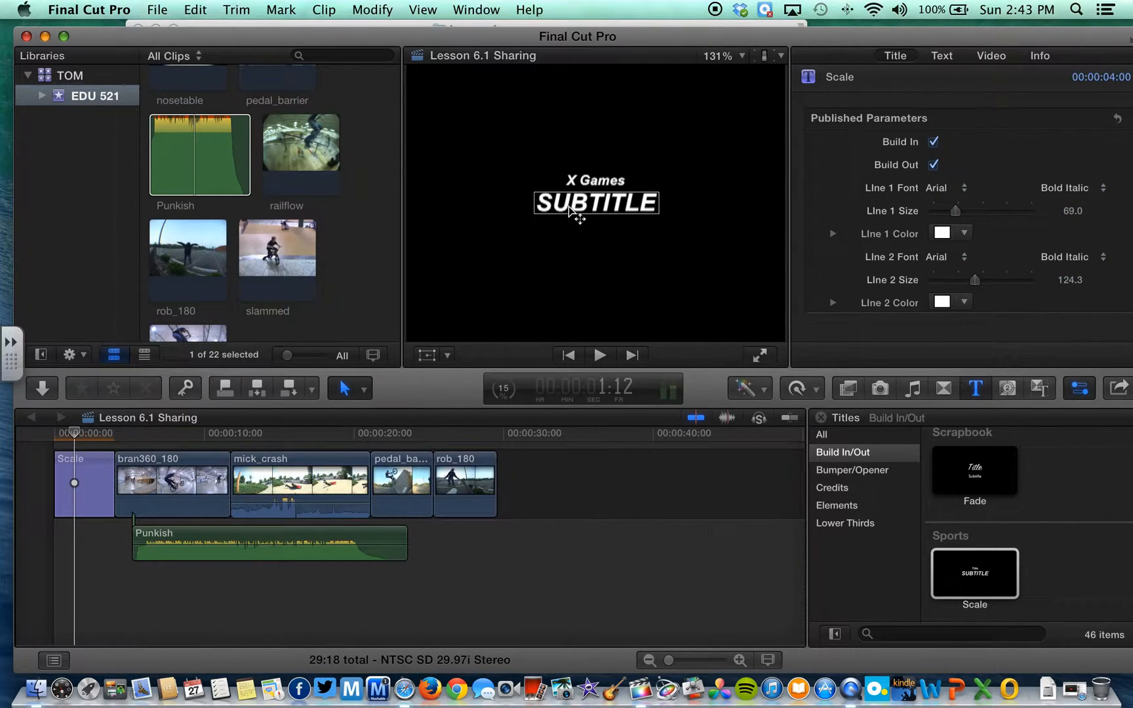
double_click(593, 204)
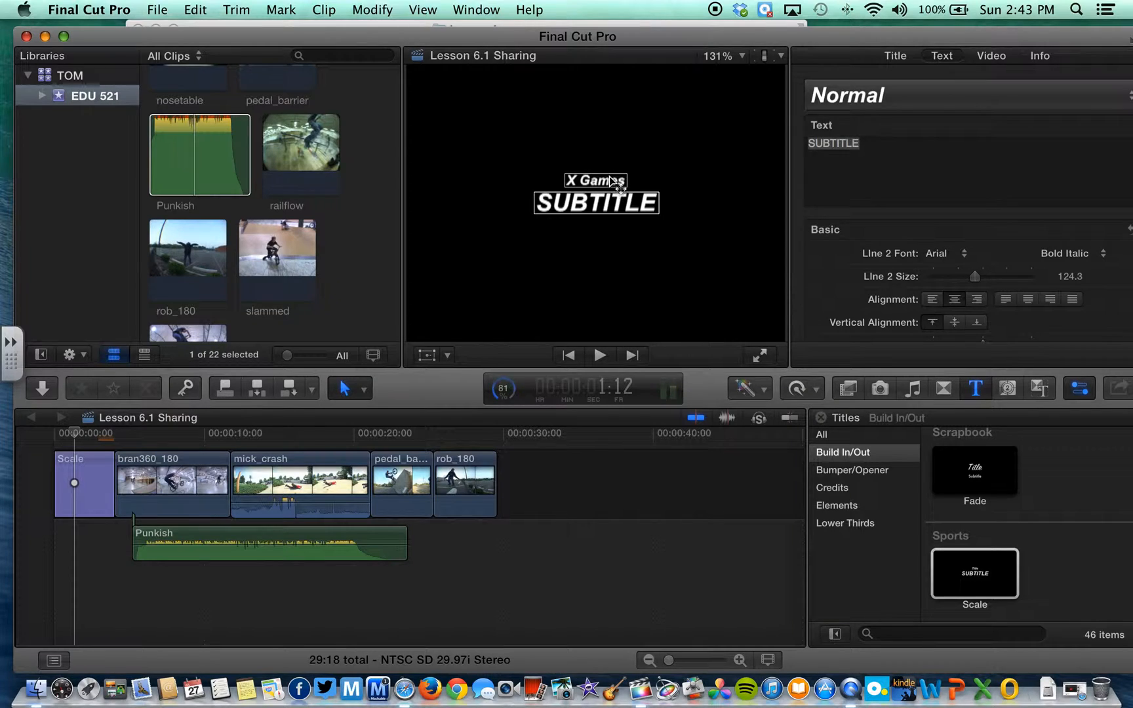
double_click(603, 203)
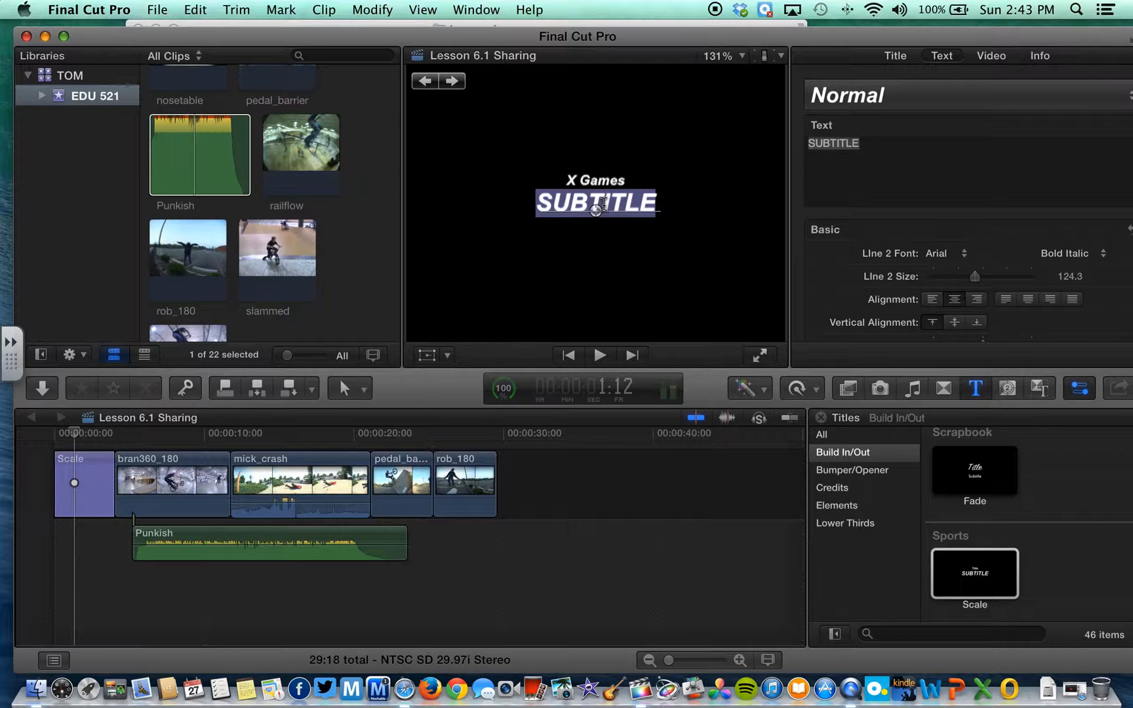
type("Sk")
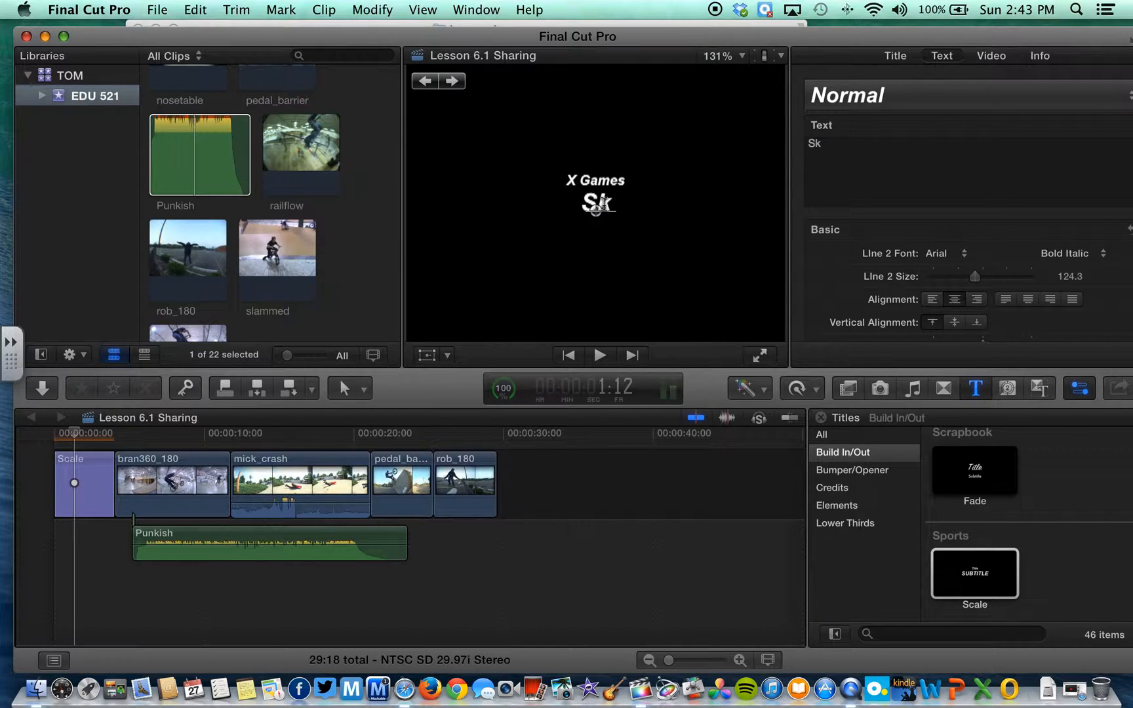
key("BackSpace")
key("BackSpace")
type("ESPN")
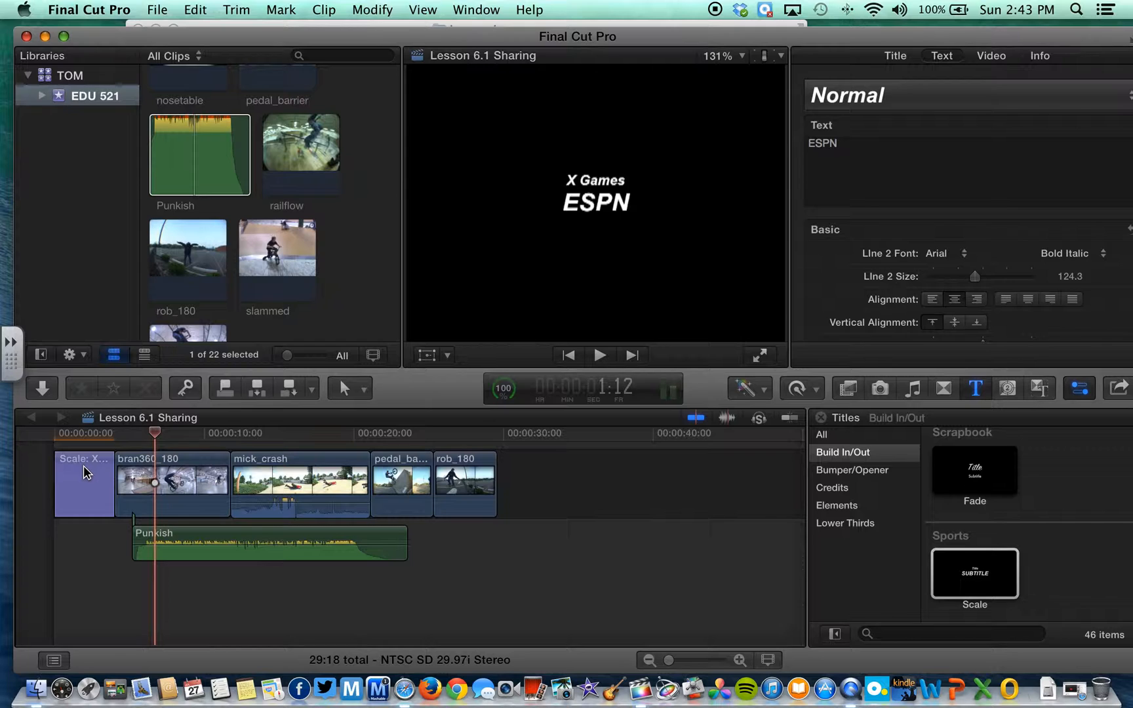
left_click(106, 455)
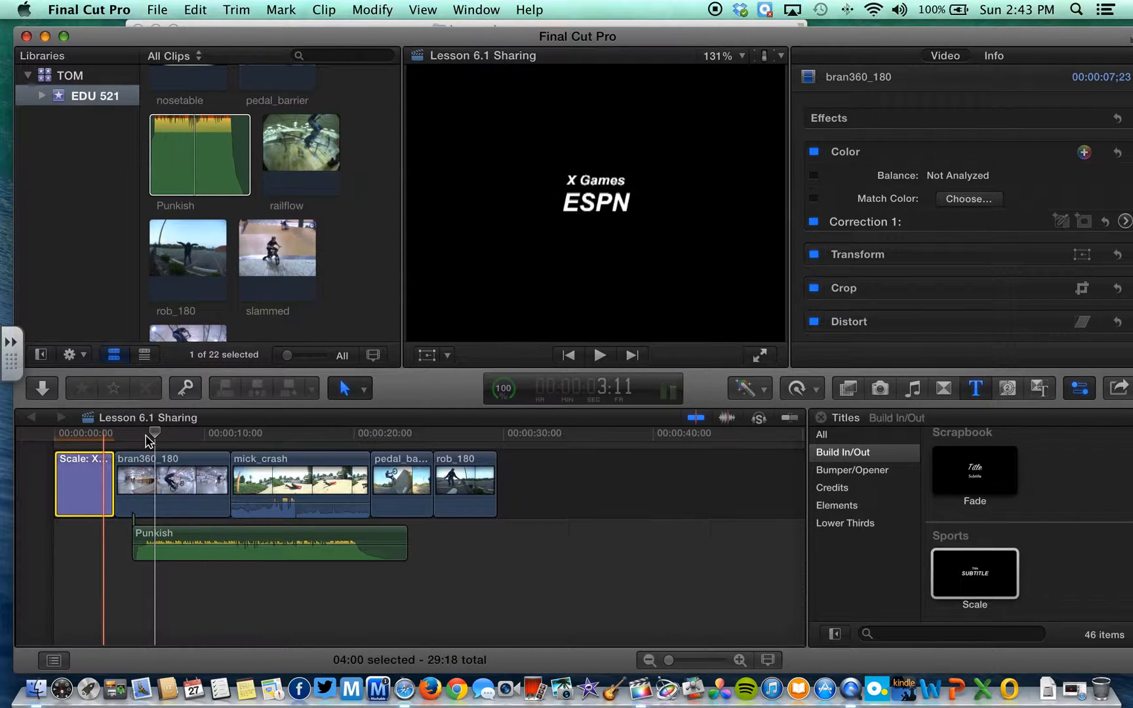
left_click_drag(104, 439, 27, 444)
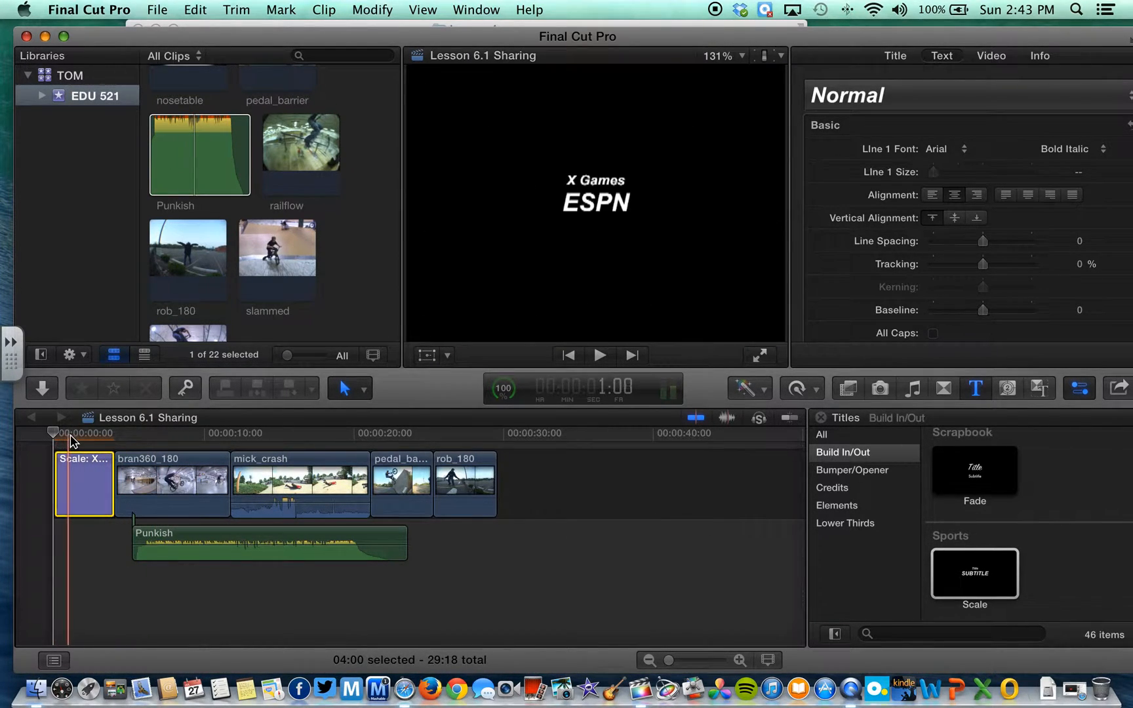
key("space")
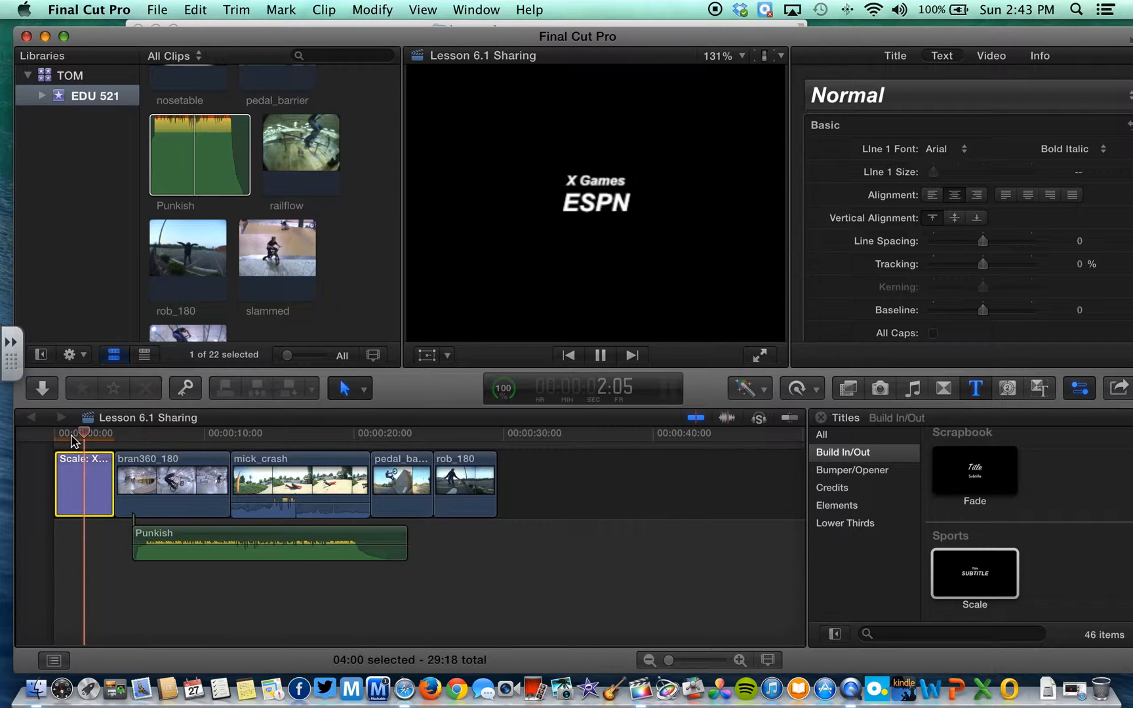
key("space")
left_click_drag(120, 435, 3, 454)
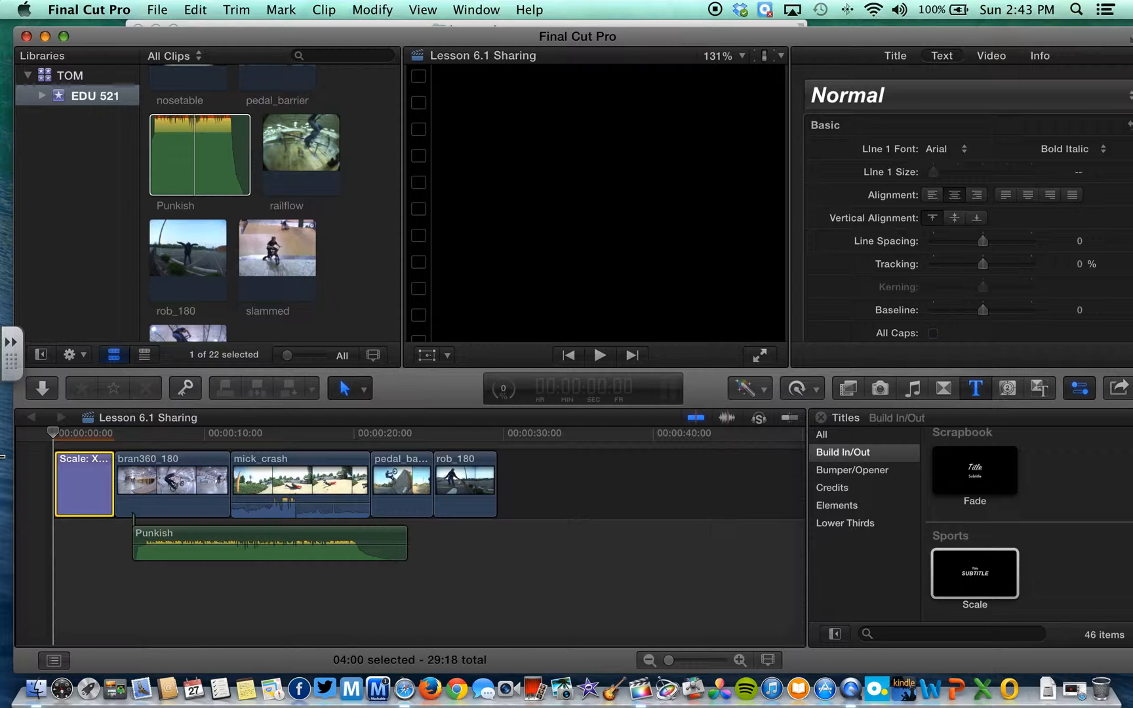
key("space")
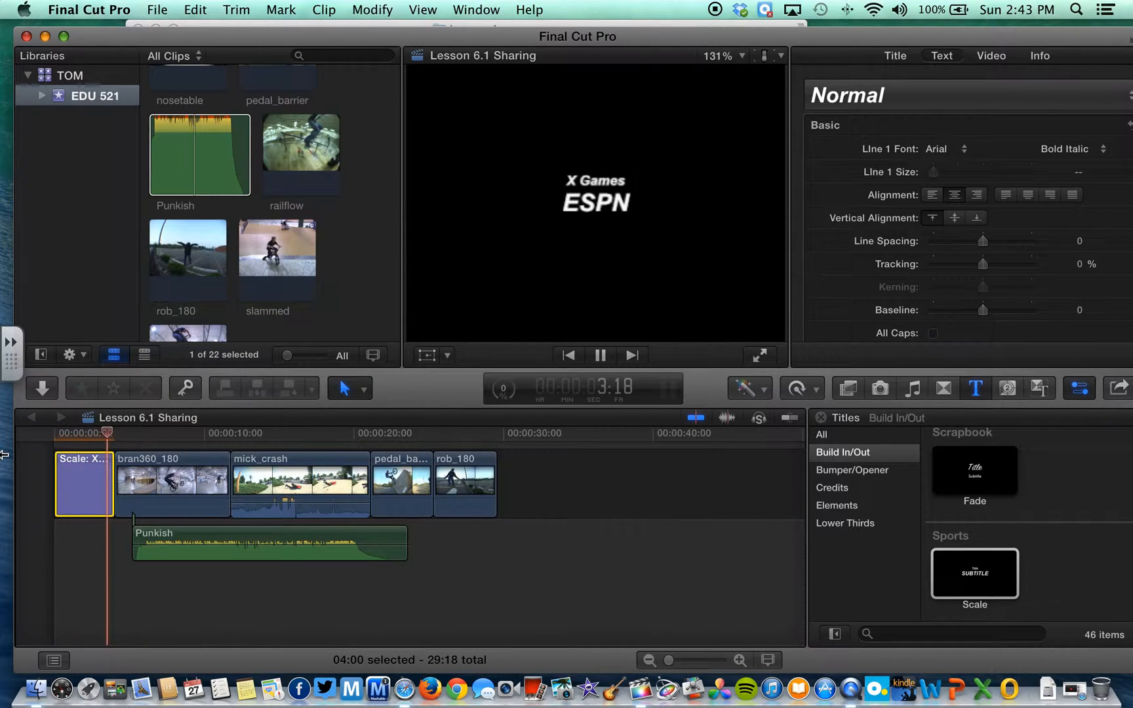
key("space")
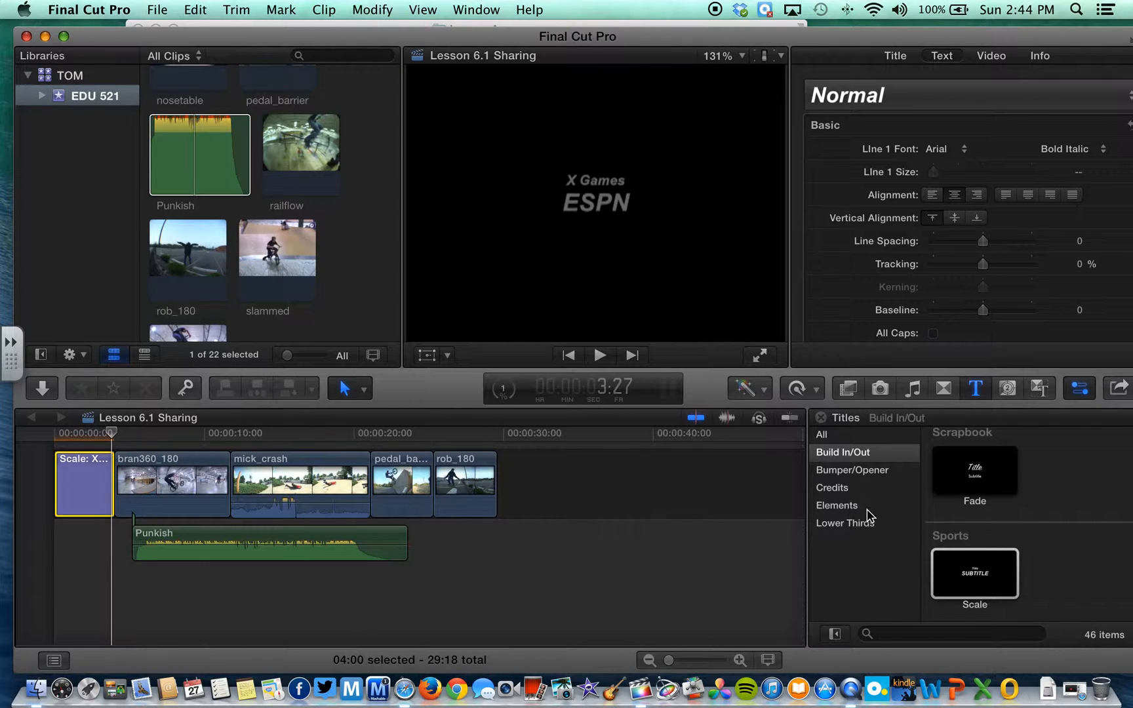
Browse the Lower Thirds titles and preview the Right title
left_click(853, 524)
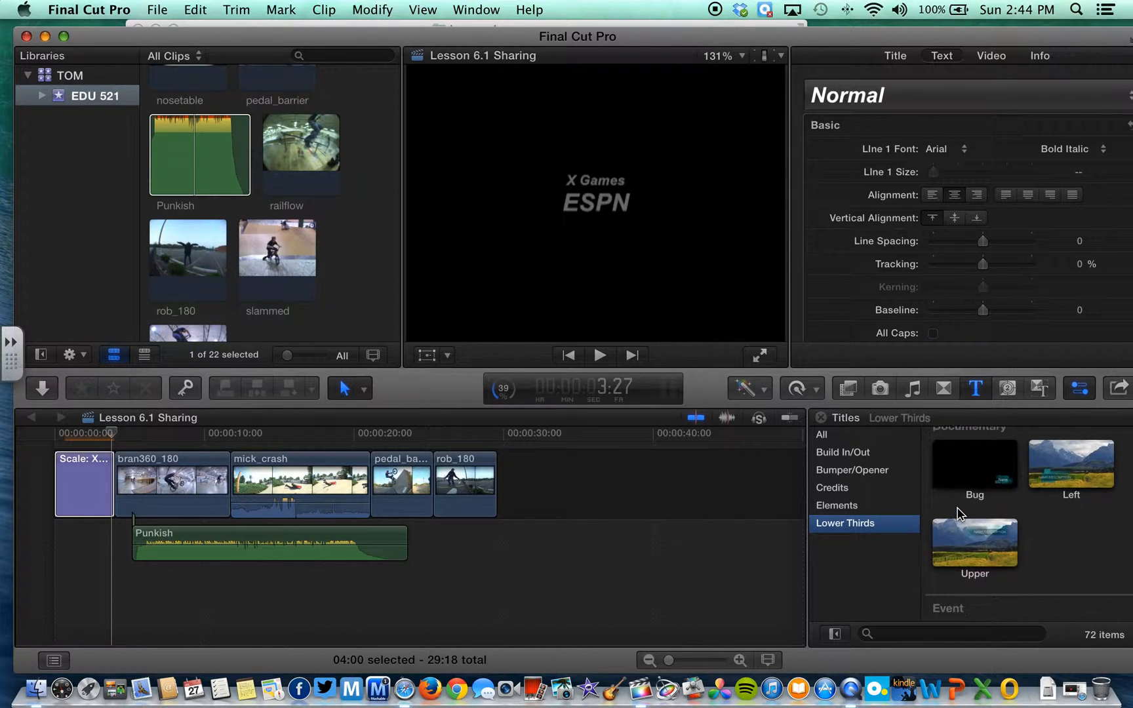
scroll(957, 513, "down", 5)
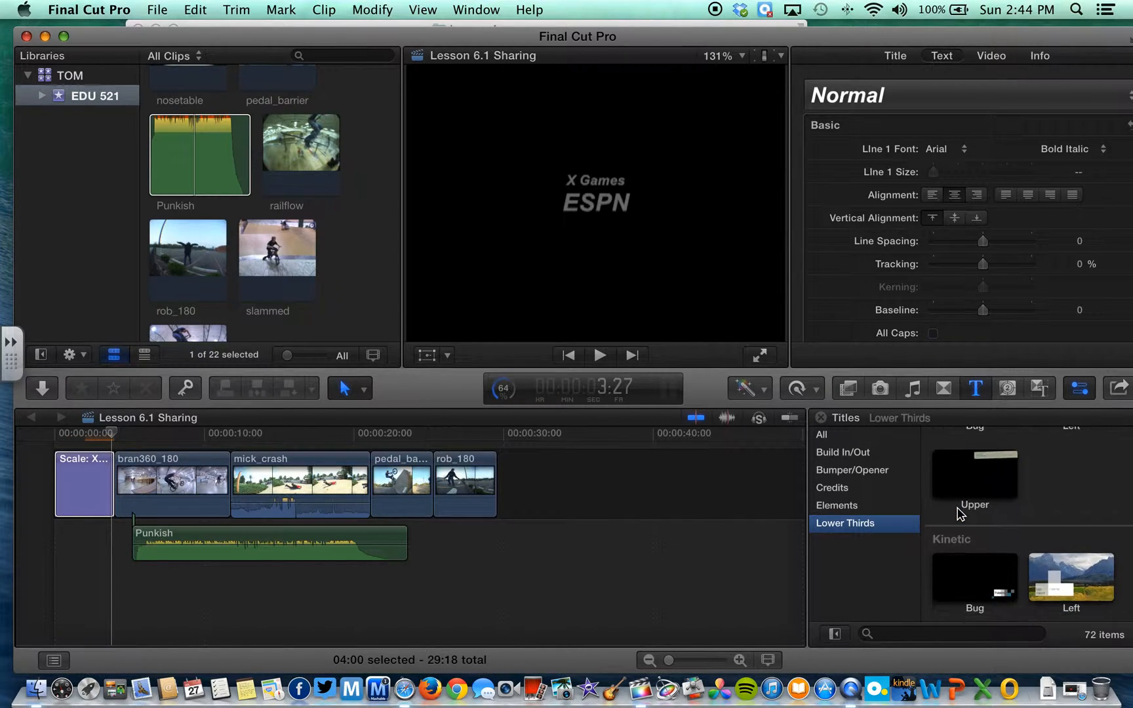
scroll(957, 514, "down", 3)
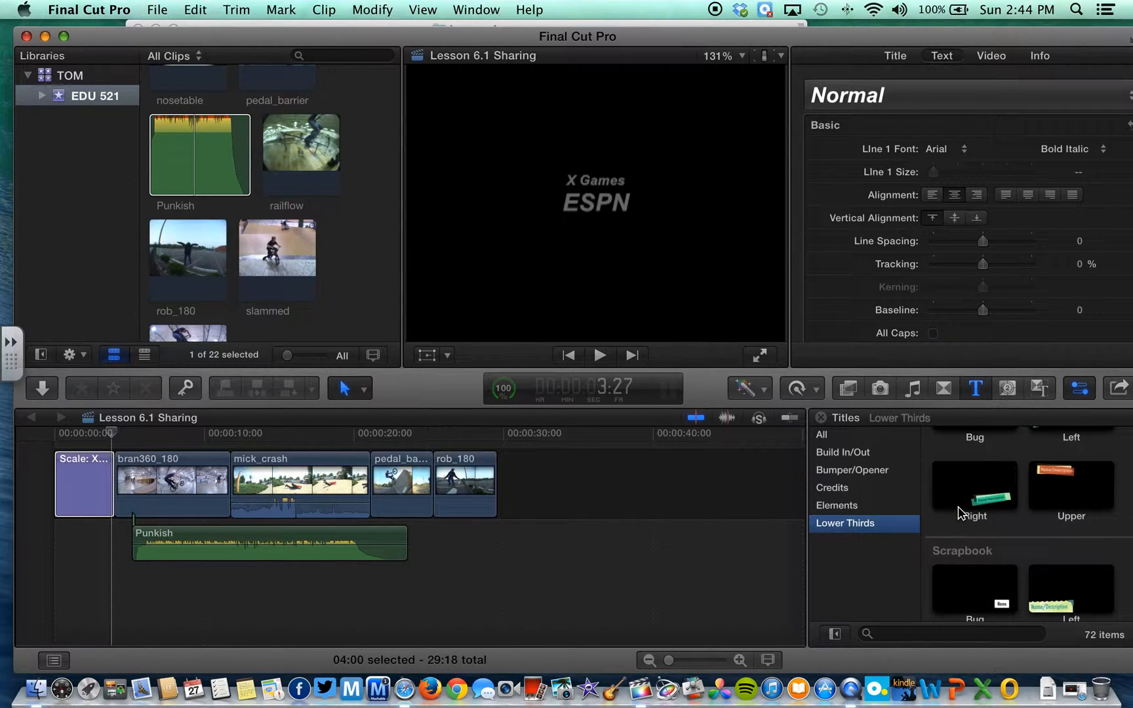
left_click(970, 501)
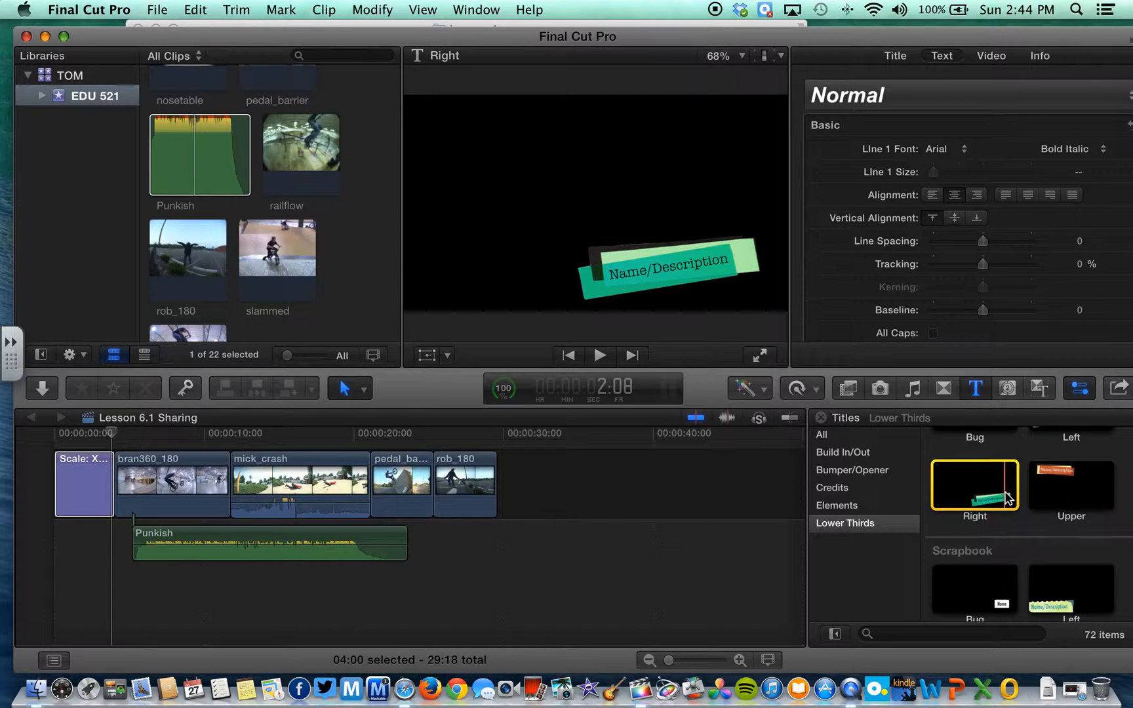
Select the Photo Album Right lower third and drag it over mick_crash
scroll(1007, 499, "down", 2)
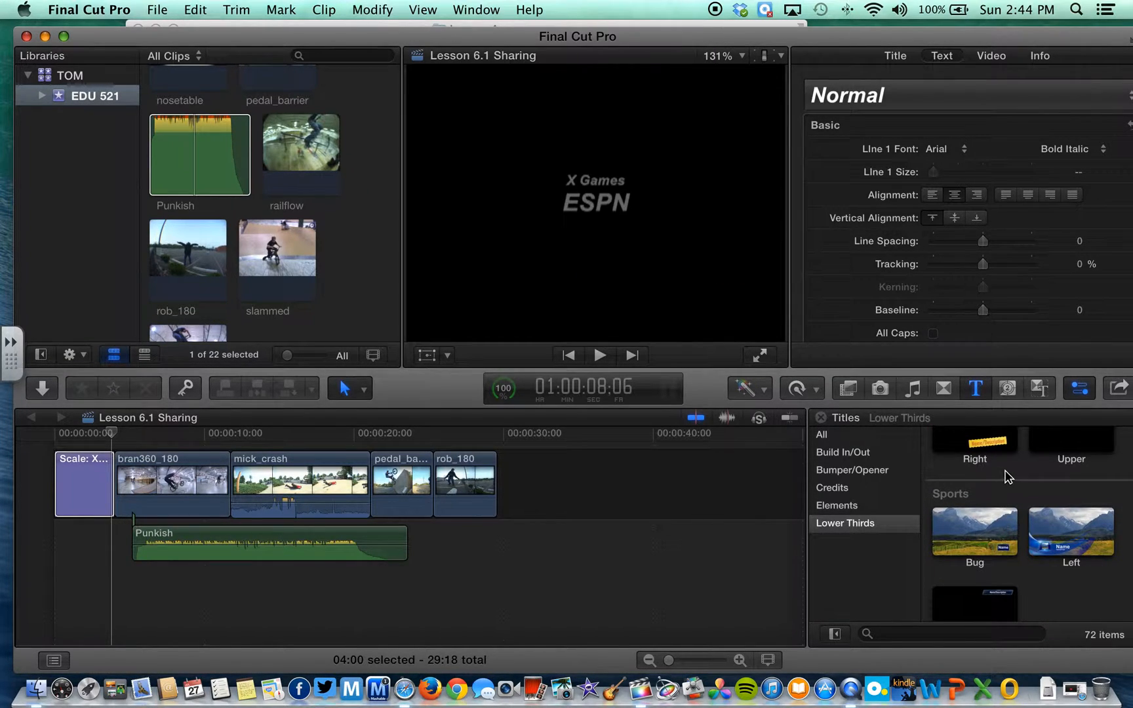
scroll(990, 495, "down", 2)
scroll(1020, 491, "down", 2)
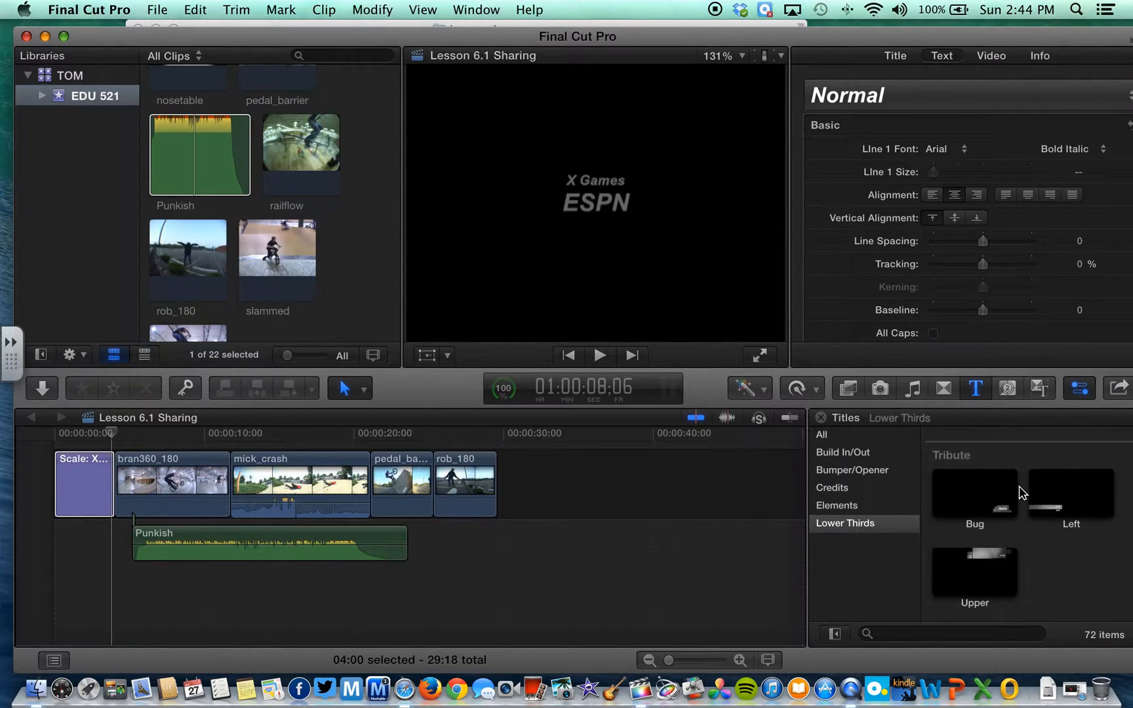
scroll(1020, 492, "up", 10)
scroll(1021, 492, "up", 3)
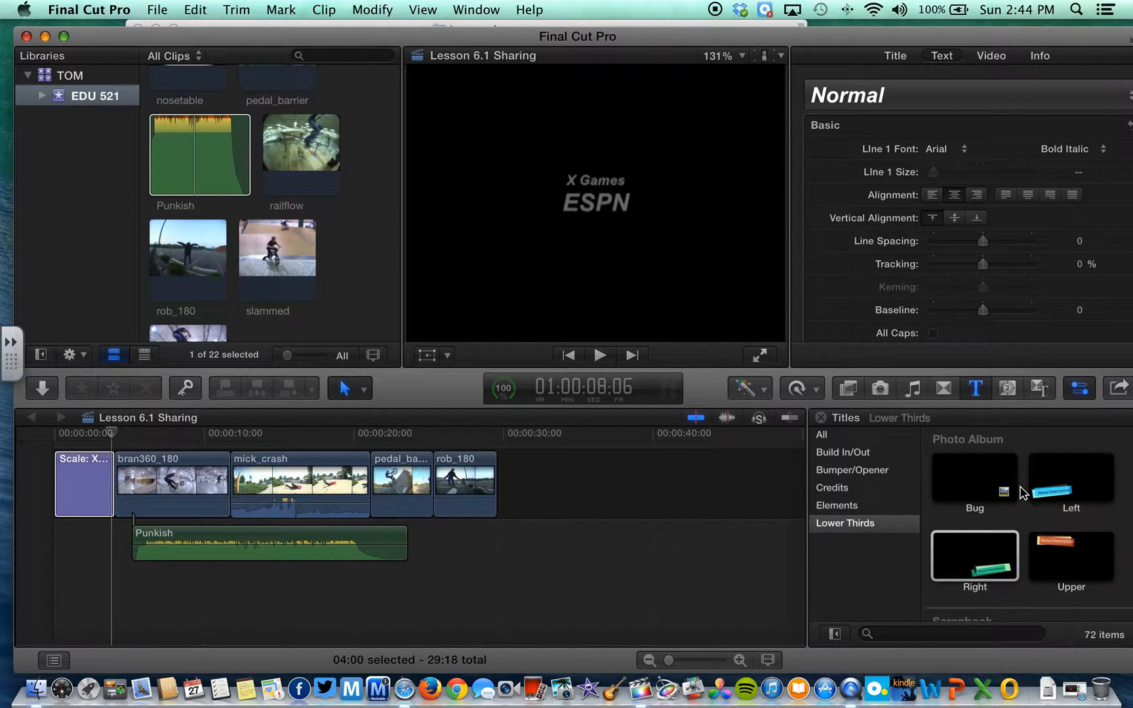
left_click(980, 552)
left_click_drag(993, 546, 315, 435)
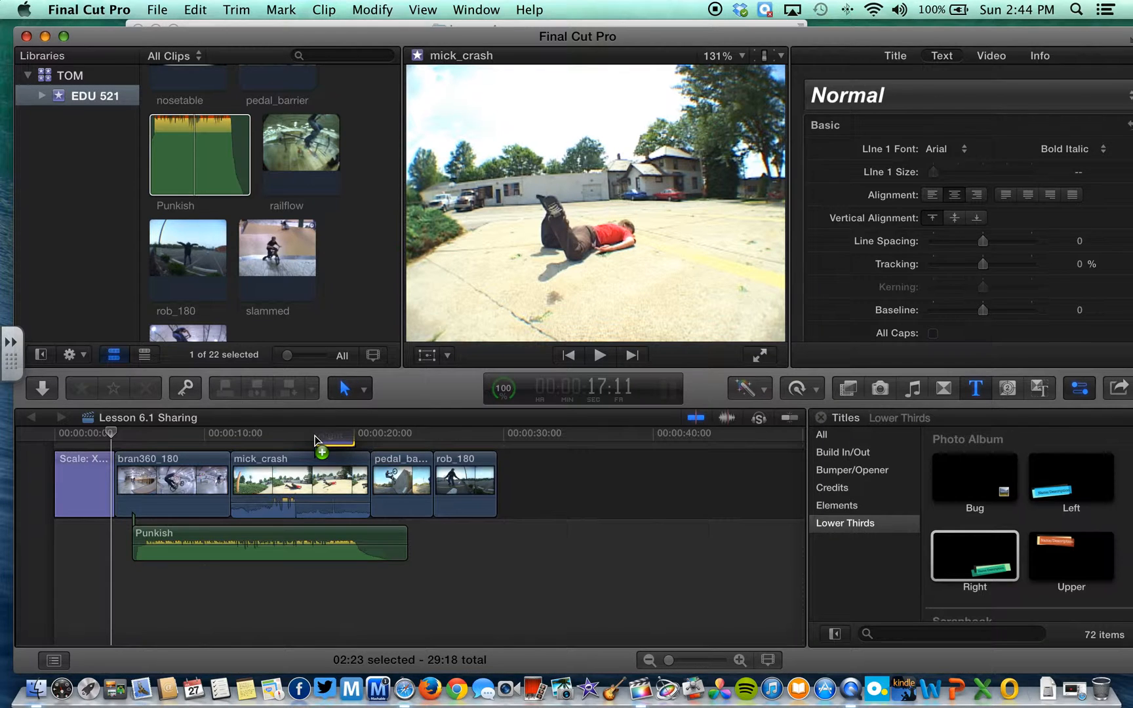
Connect the Right lower third above mick_crash and enter the rider's full name as its text
left_click_drag(315, 435, 316, 435)
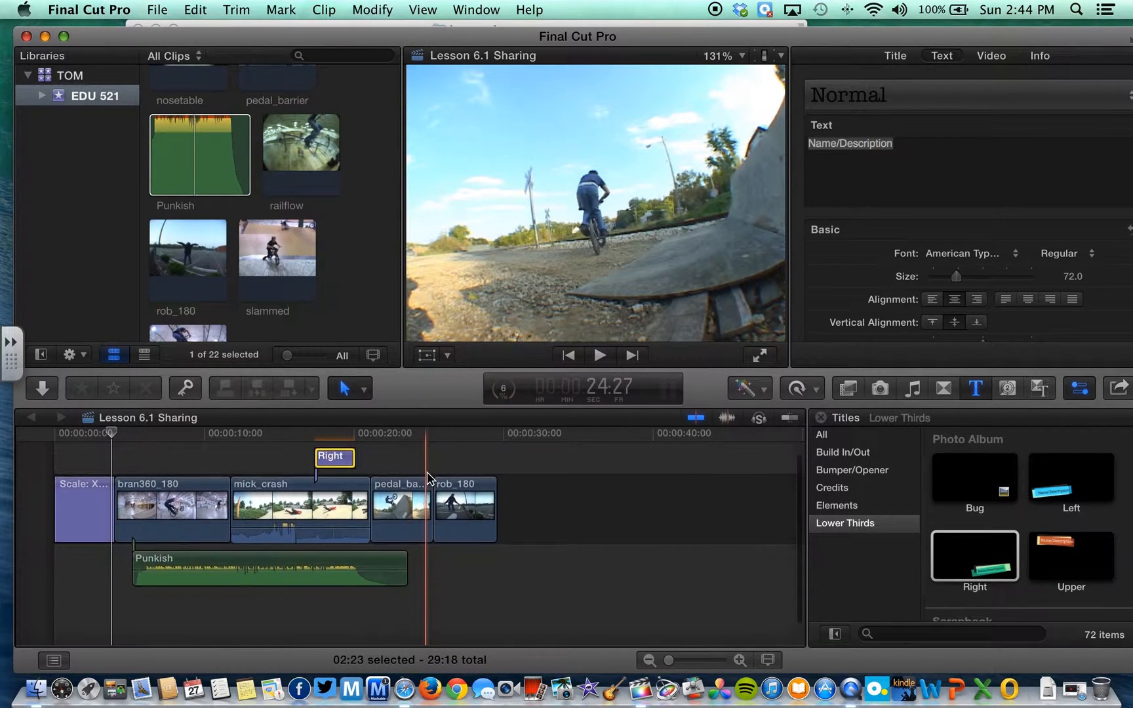
left_click(338, 434)
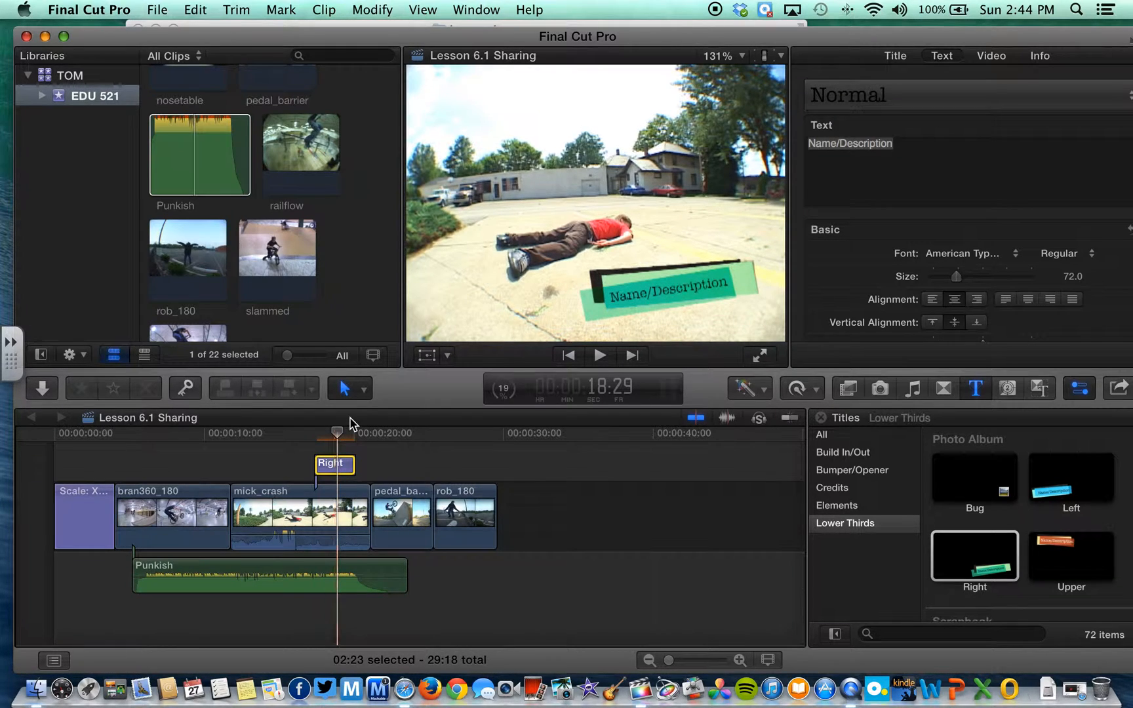
double_click(894, 144)
triple_click(894, 143)
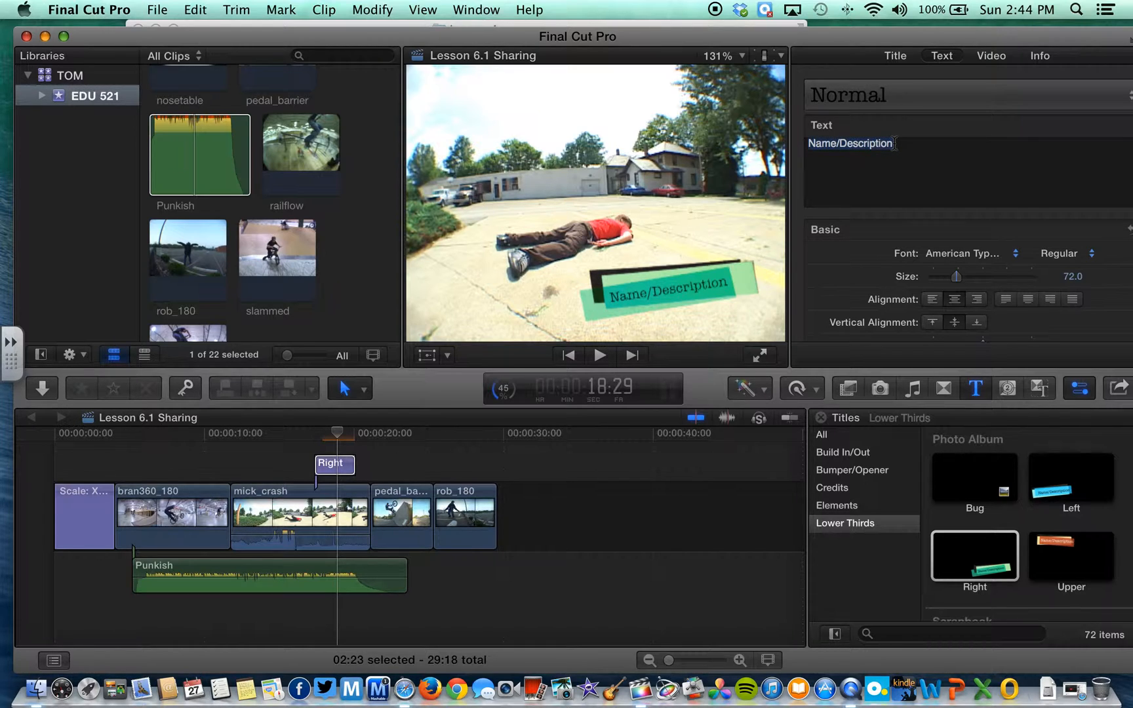
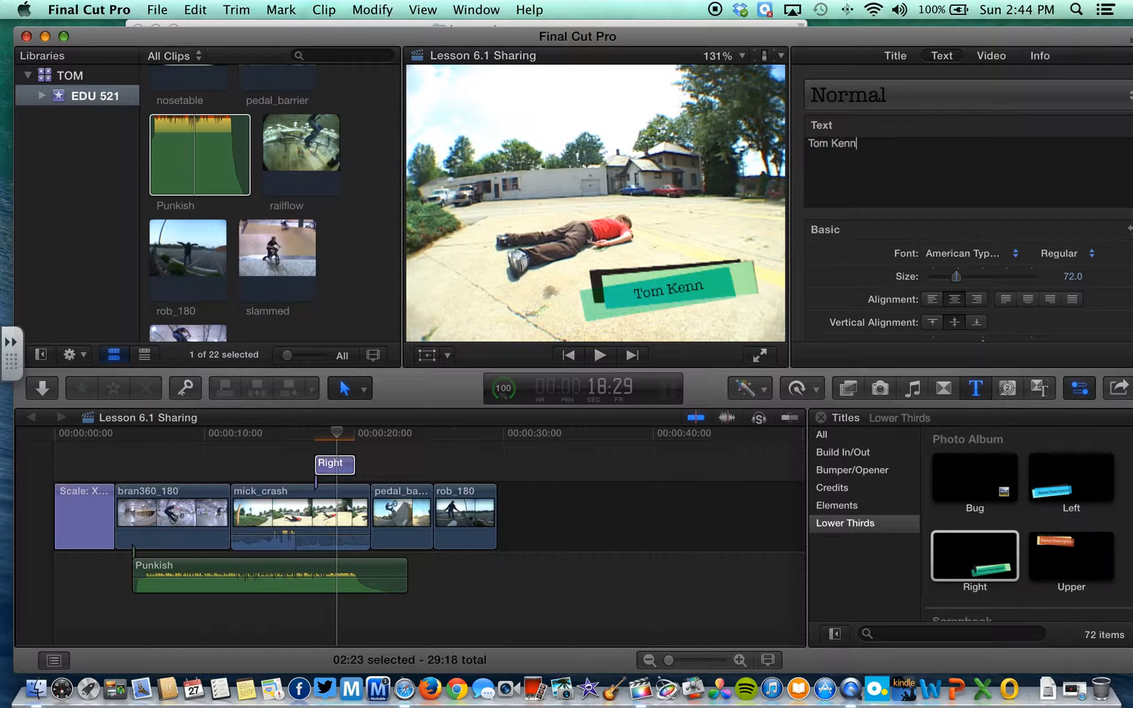
Play back the section around 18 seconds to check the lower third
left_click(342, 463)
left_click(275, 438)
key("space")
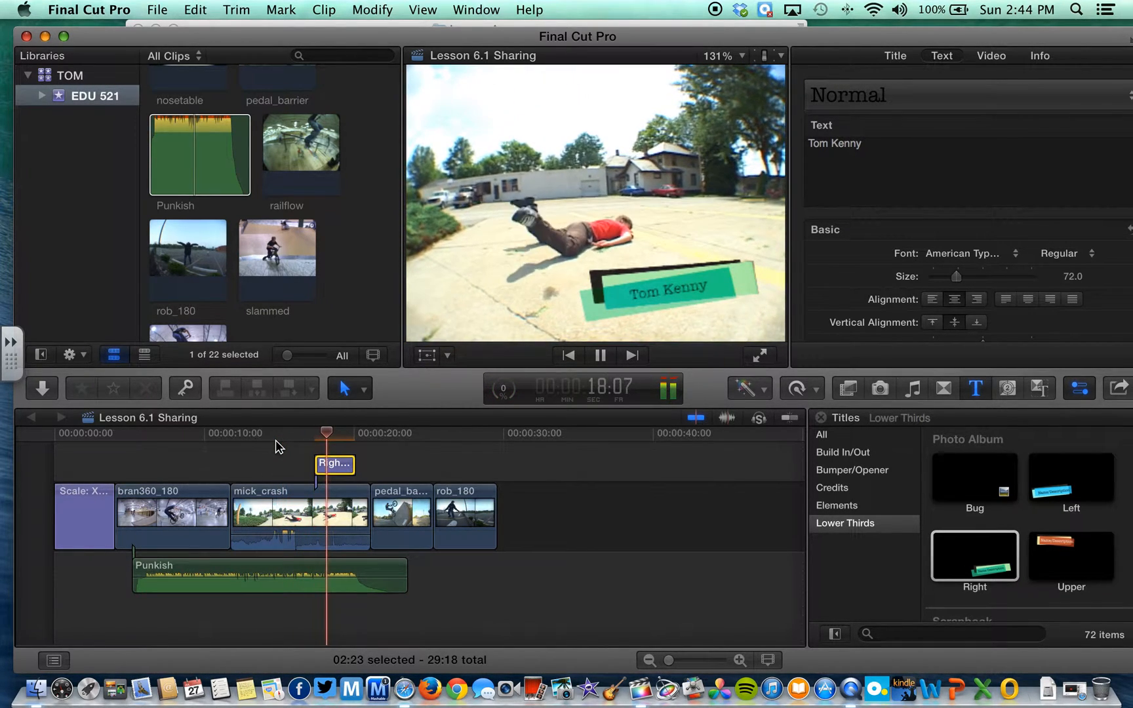
key("space")
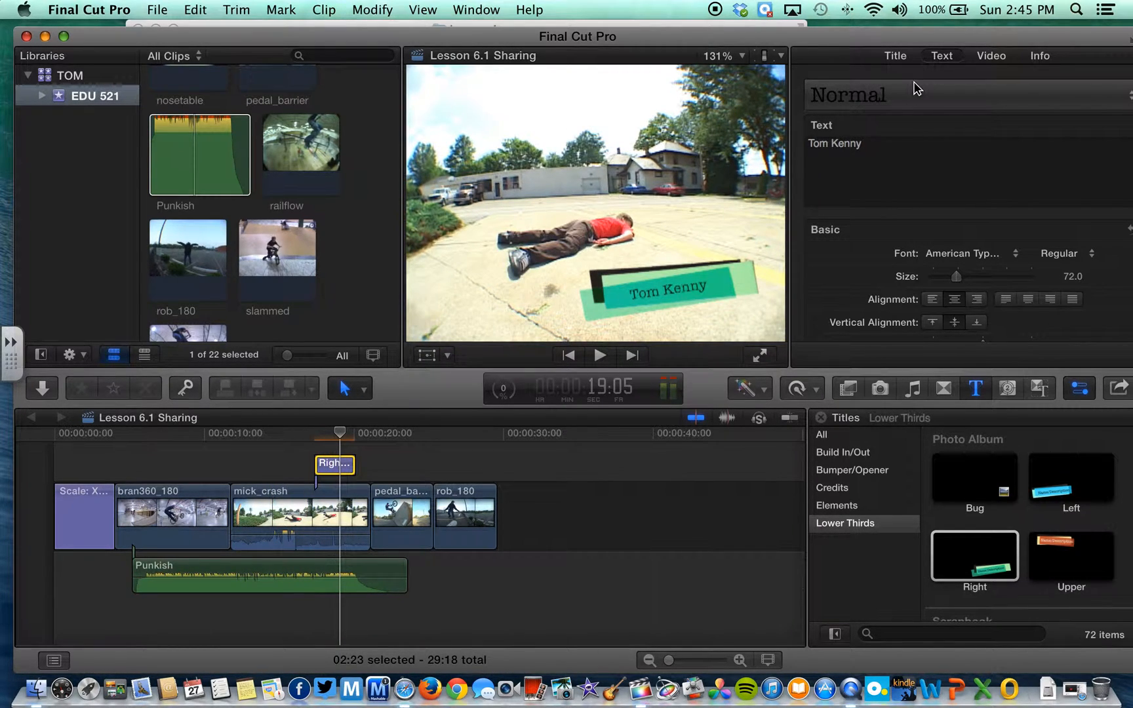
Show the lower third's Text inspector and scroll down past the Face and Outline sections to Glow
left_click(895, 57)
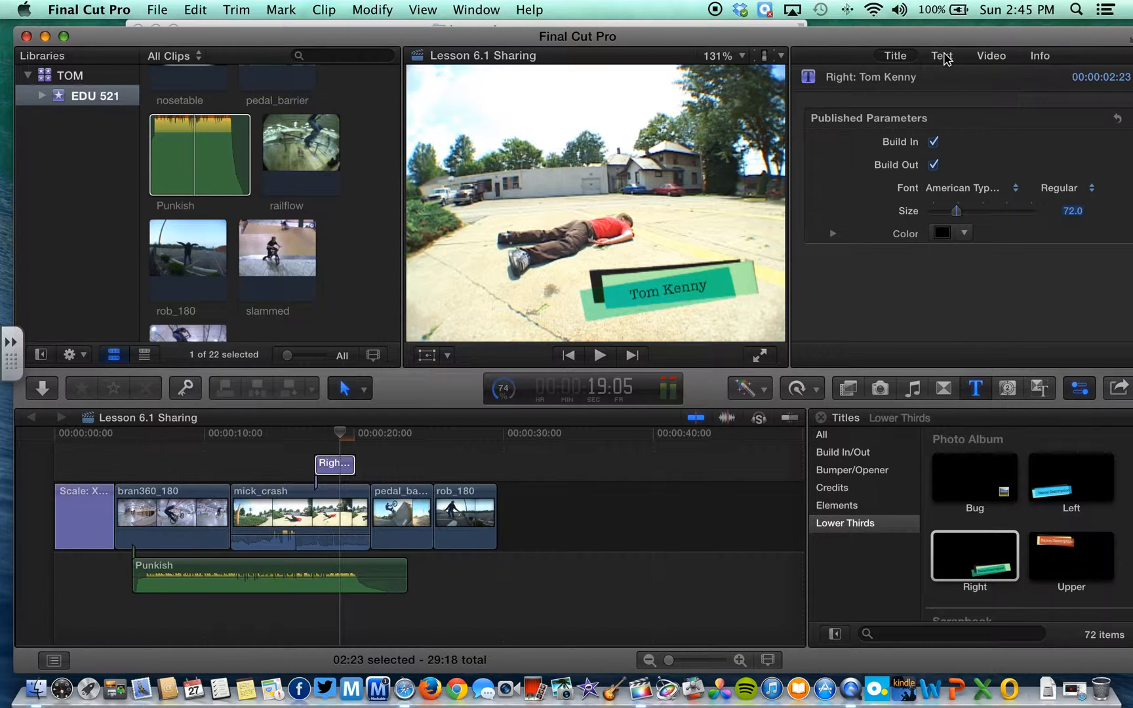
left_click(941, 56)
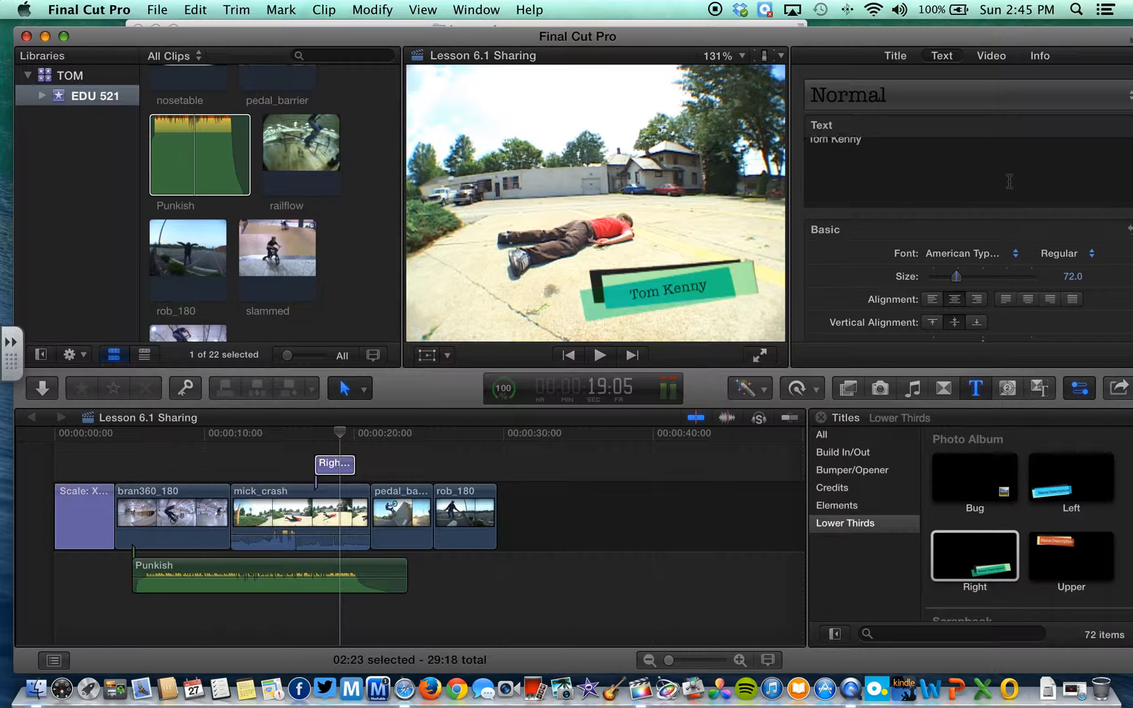
scroll(1070, 295, "down", 3)
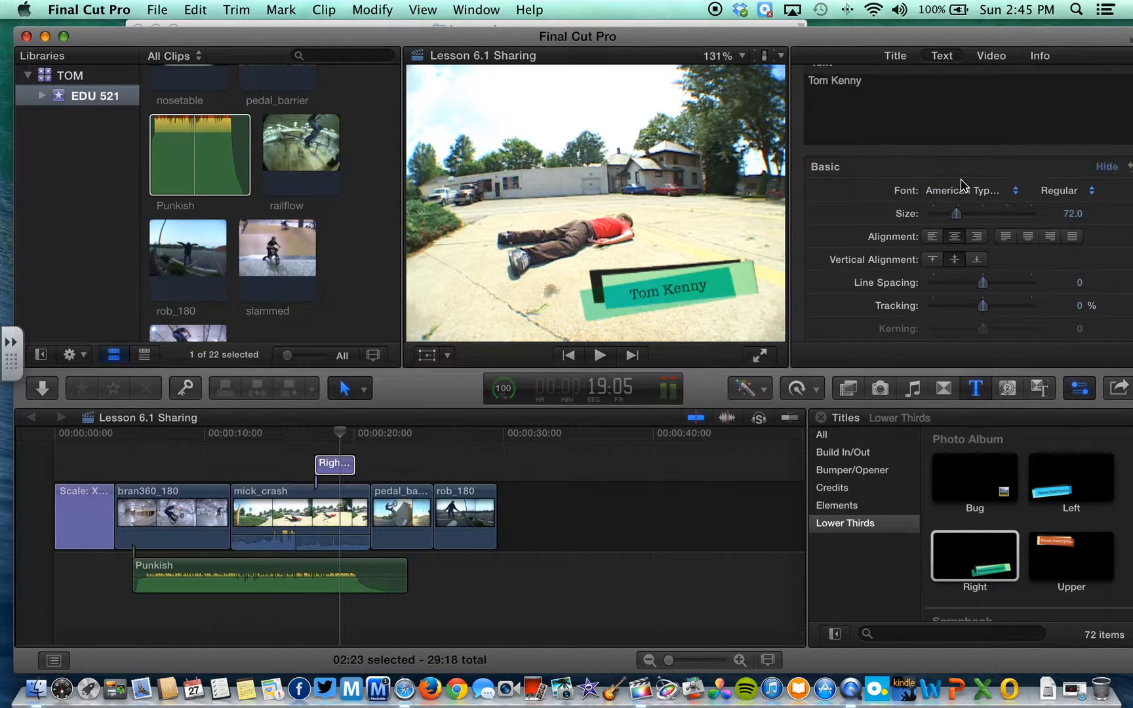
scroll(1029, 245, "down", 3)
scroll(1028, 264, "down", 8)
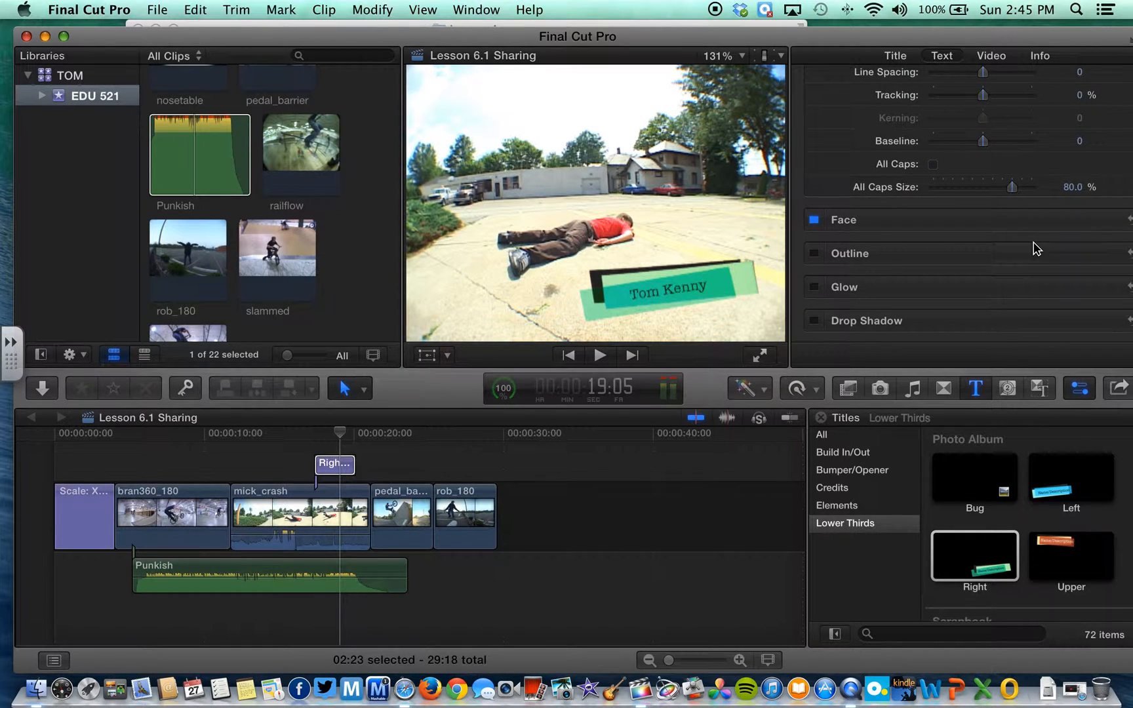
left_click(1107, 220)
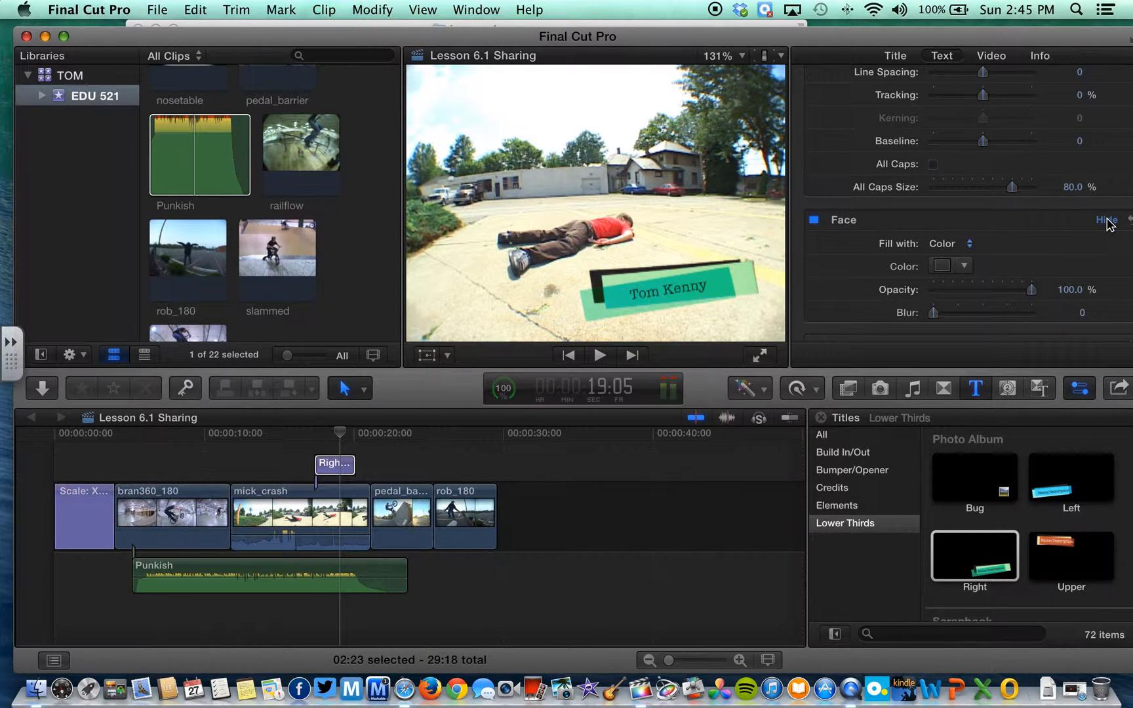
left_click(1107, 219)
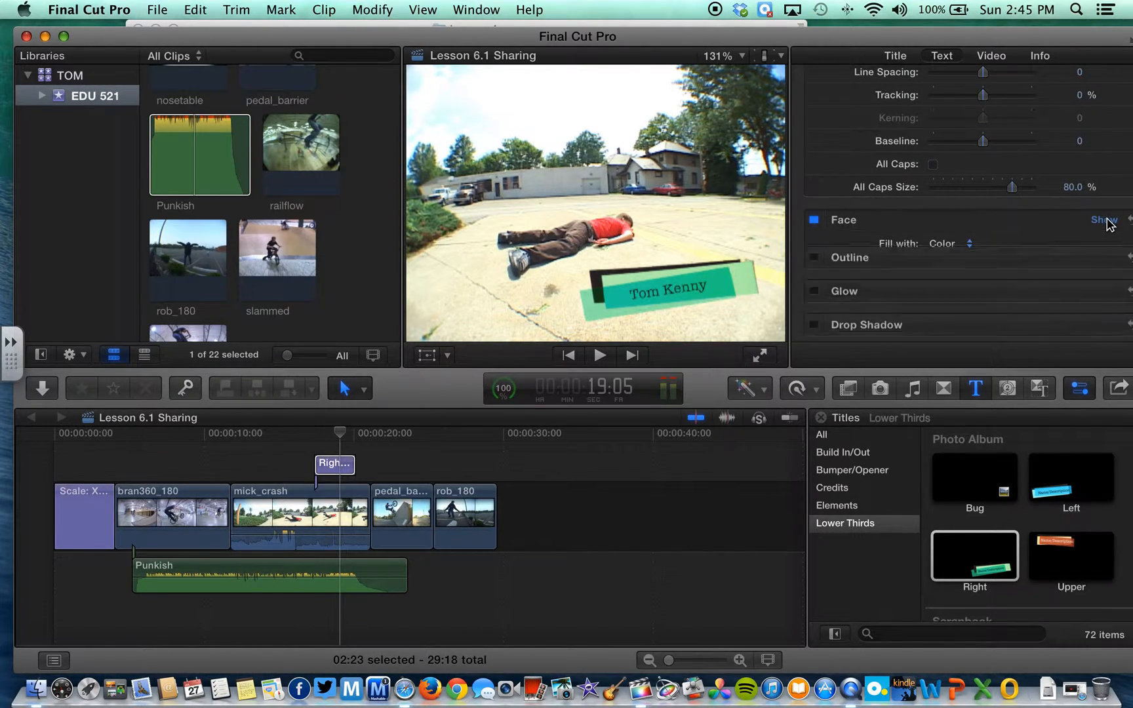
left_click(1103, 254)
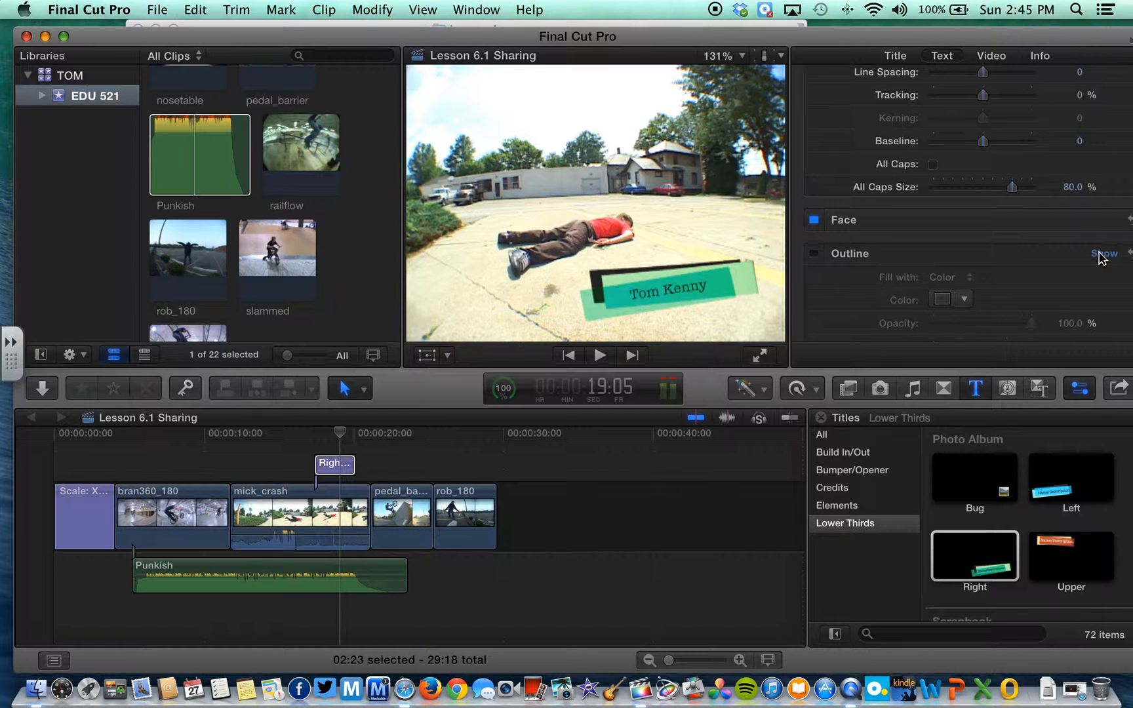
left_click(1103, 254)
Turn on a drop shadow for the lower third's name text
left_click(1104, 289)
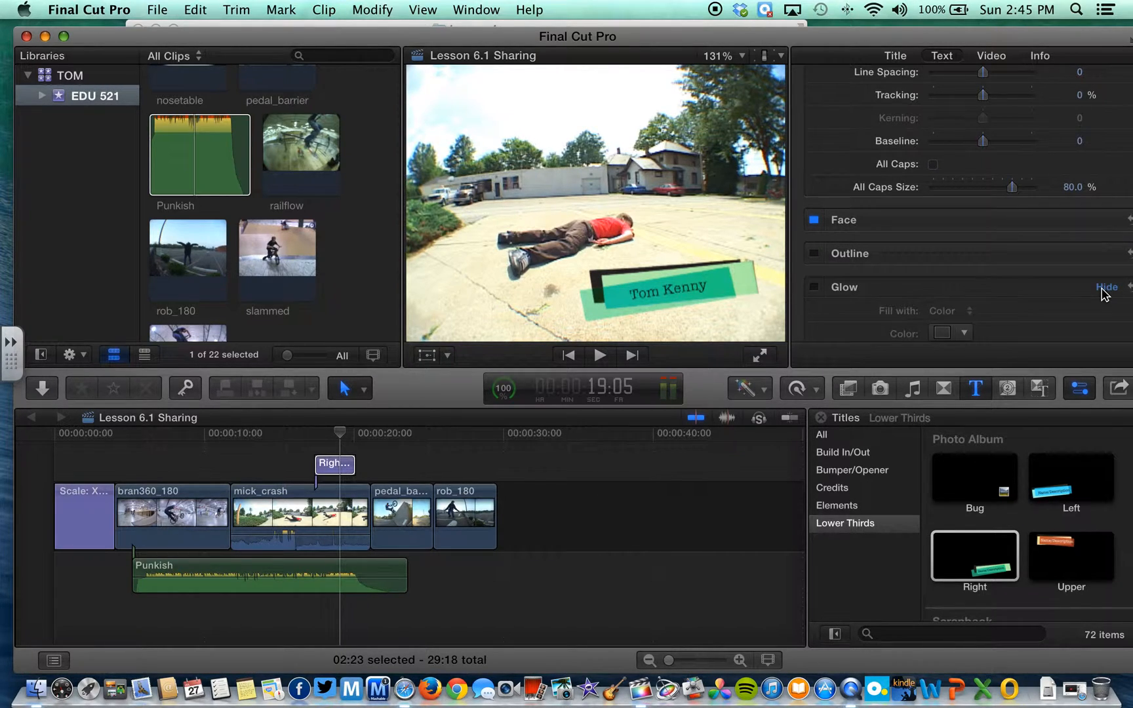
scroll(1099, 290, "down", 2)
left_click(1096, 216)
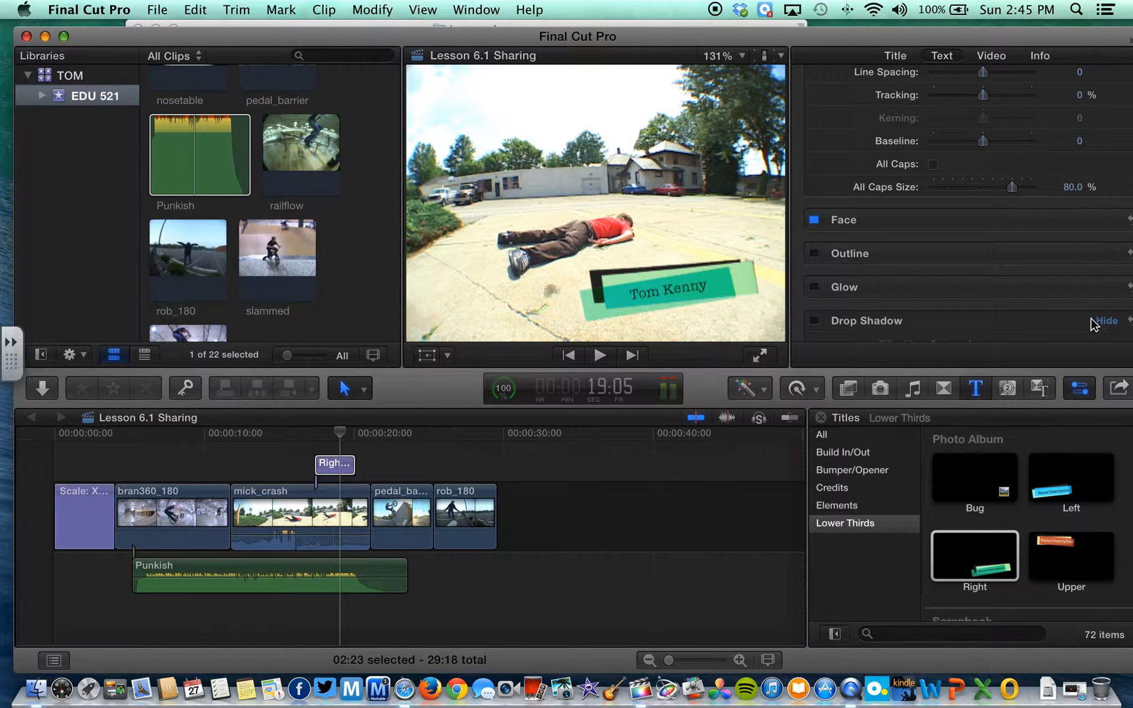
left_click(814, 321)
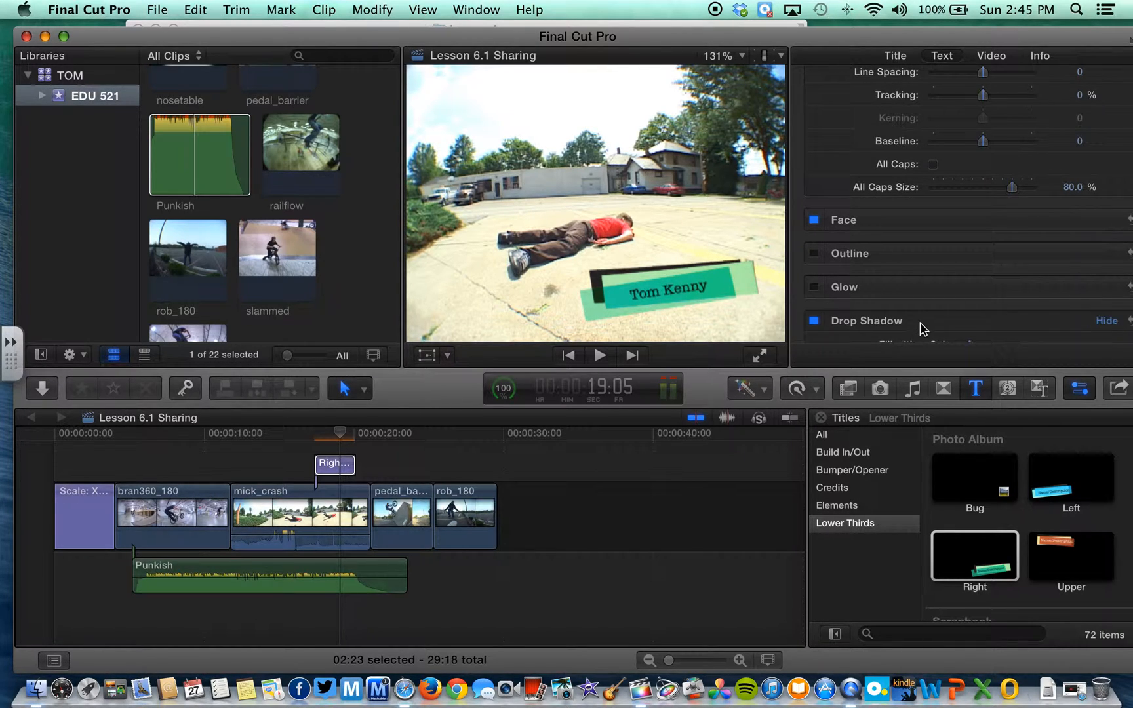
scroll(873, 236, "down", 4)
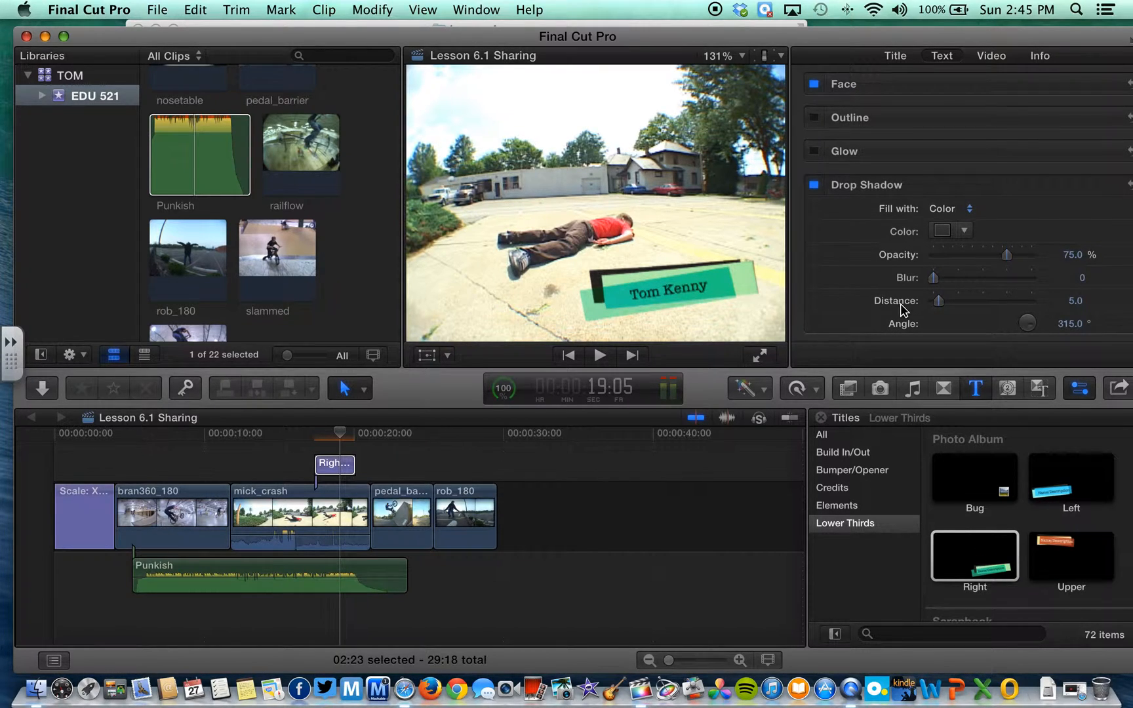
Enable Glow on the name text and set its colour to bright yellow
left_click(813, 151)
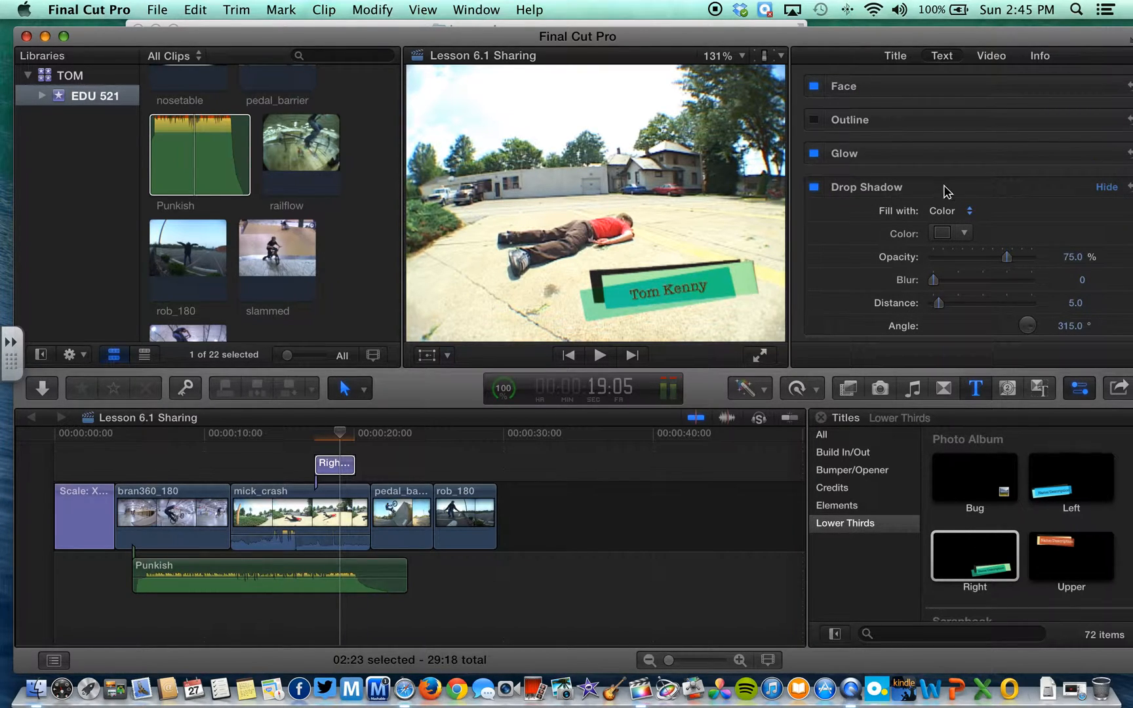
left_click(1102, 154)
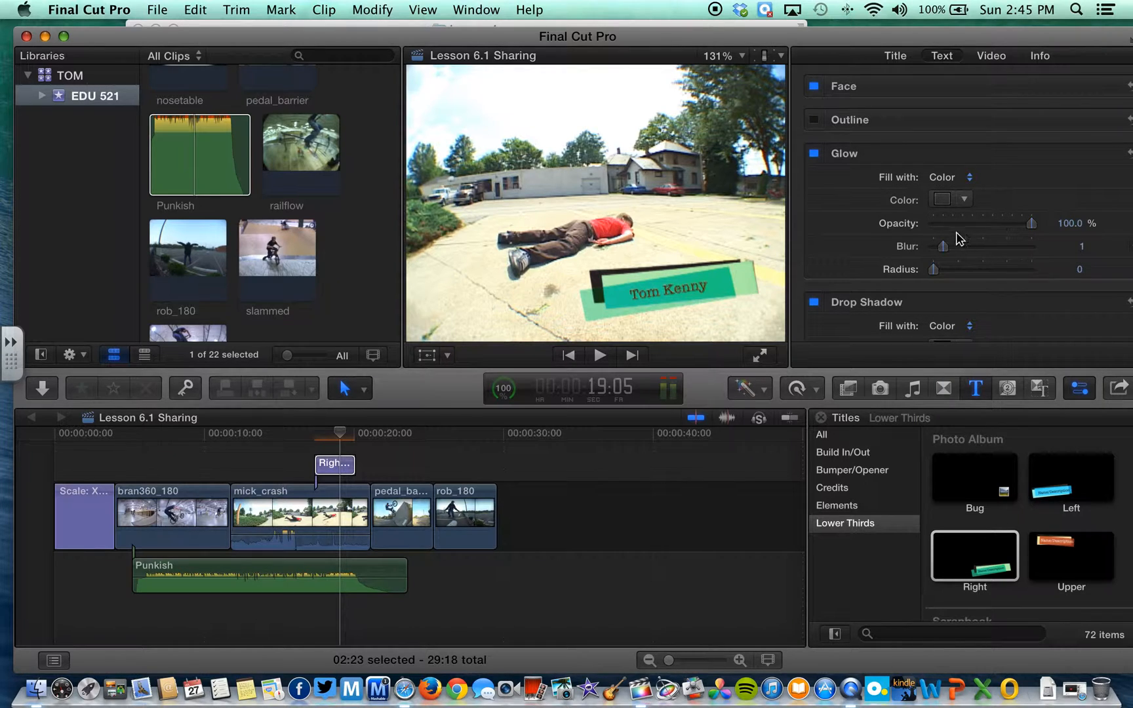
left_click(960, 202)
left_click(1053, 235)
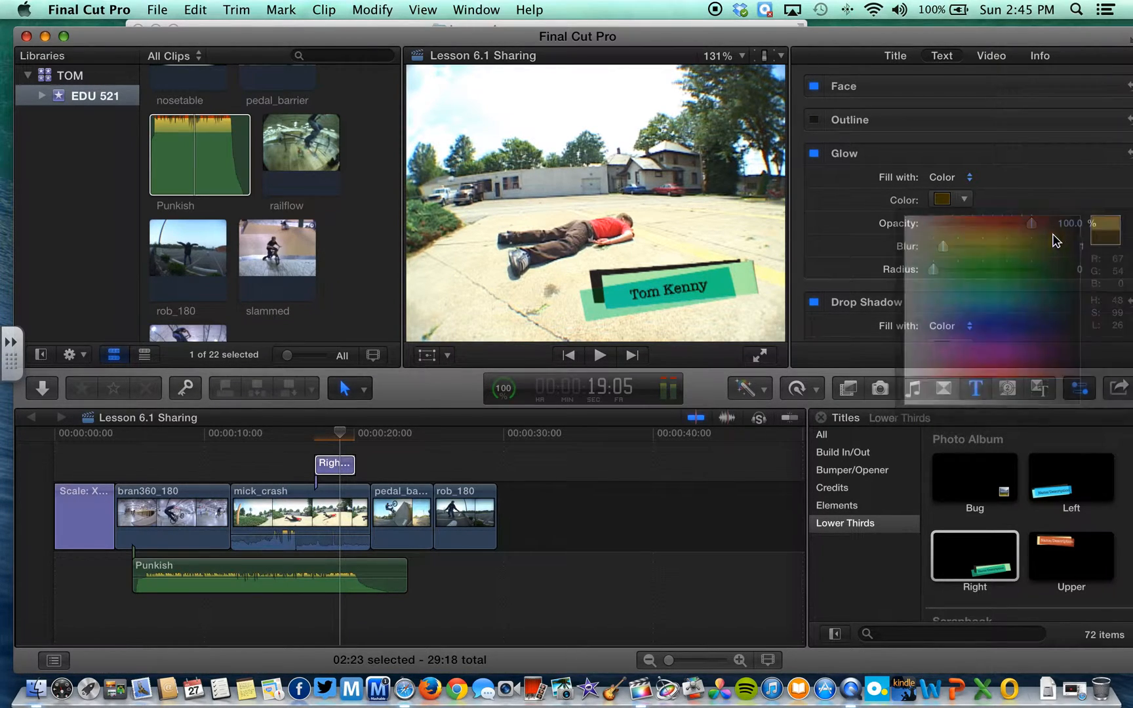
scroll(960, 157, "up", 1)
left_click(963, 211)
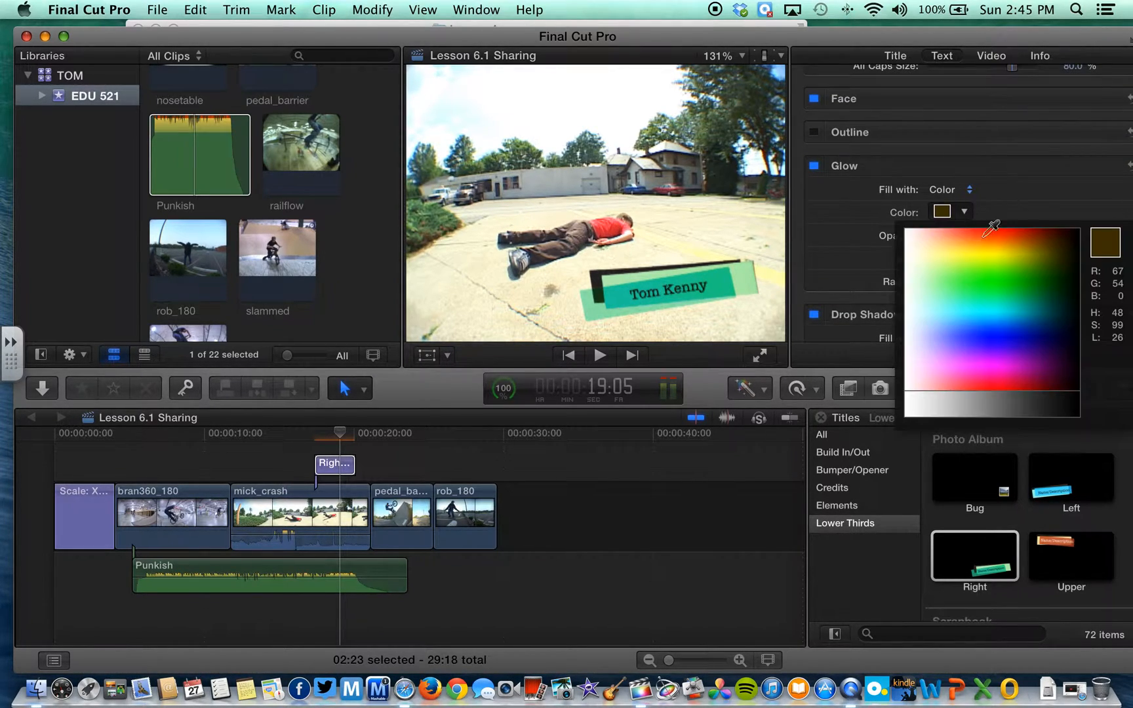
left_click(1006, 255)
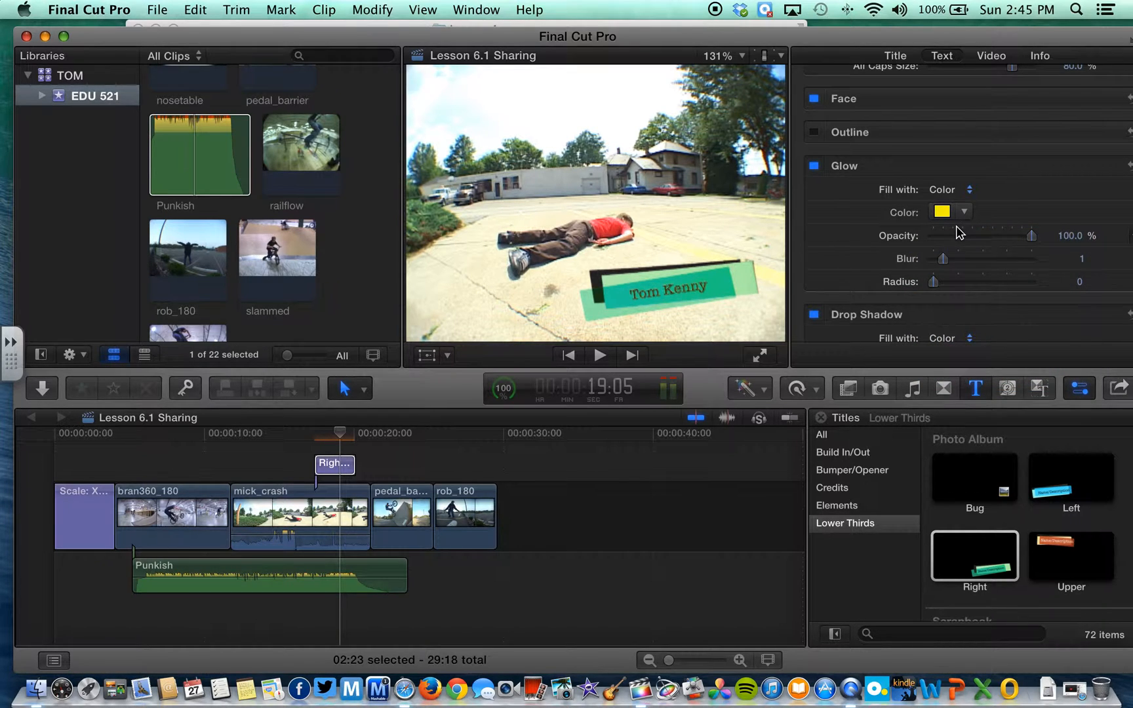
scroll(957, 232, "up", 4)
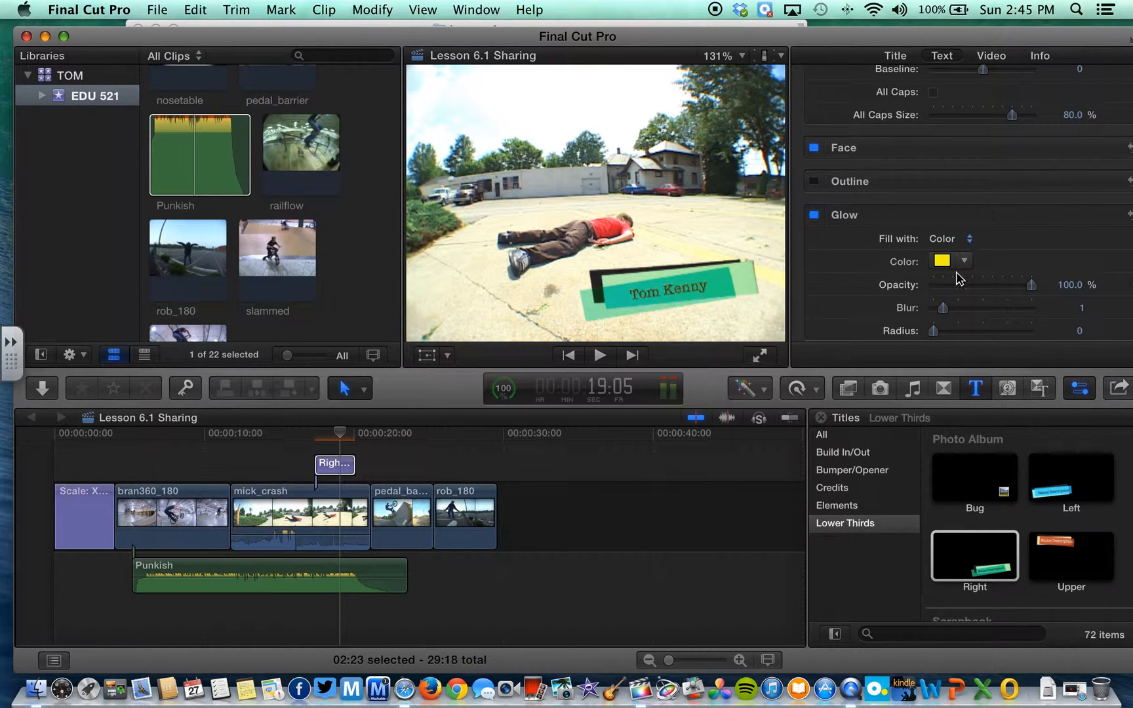
scroll(920, 295, "up", 10)
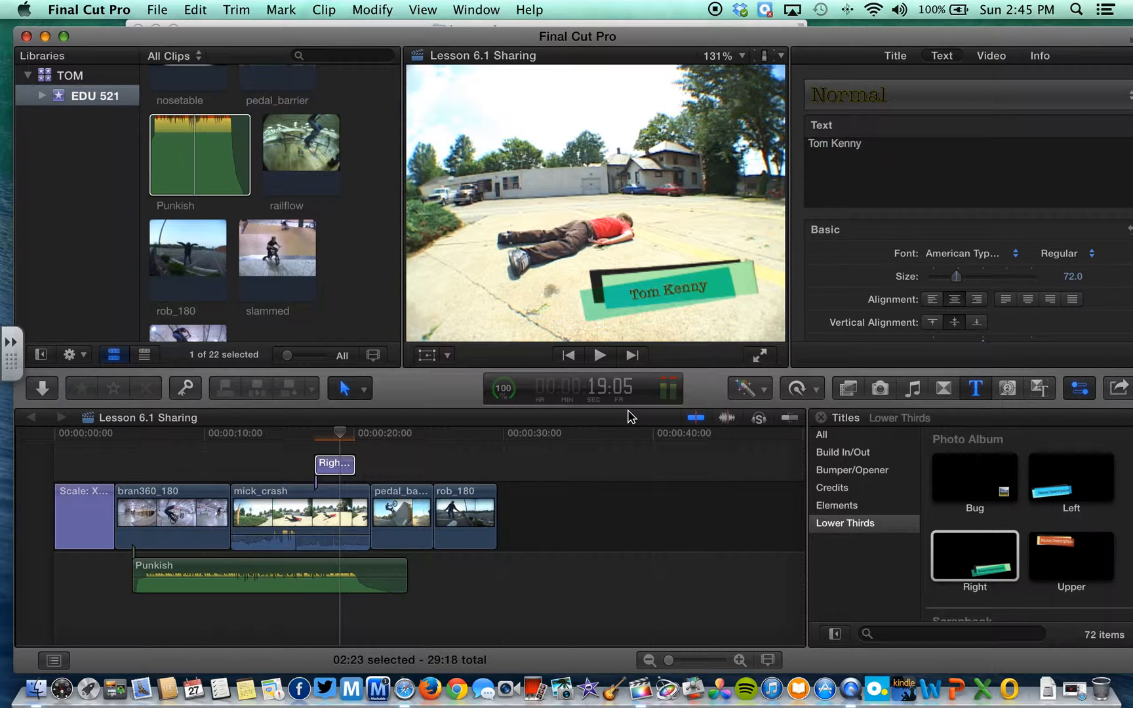
Move the playhead to the project's end and preview the Scrolling template among the Credits titles
left_click(340, 433)
left_click_drag(341, 433, 496, 442)
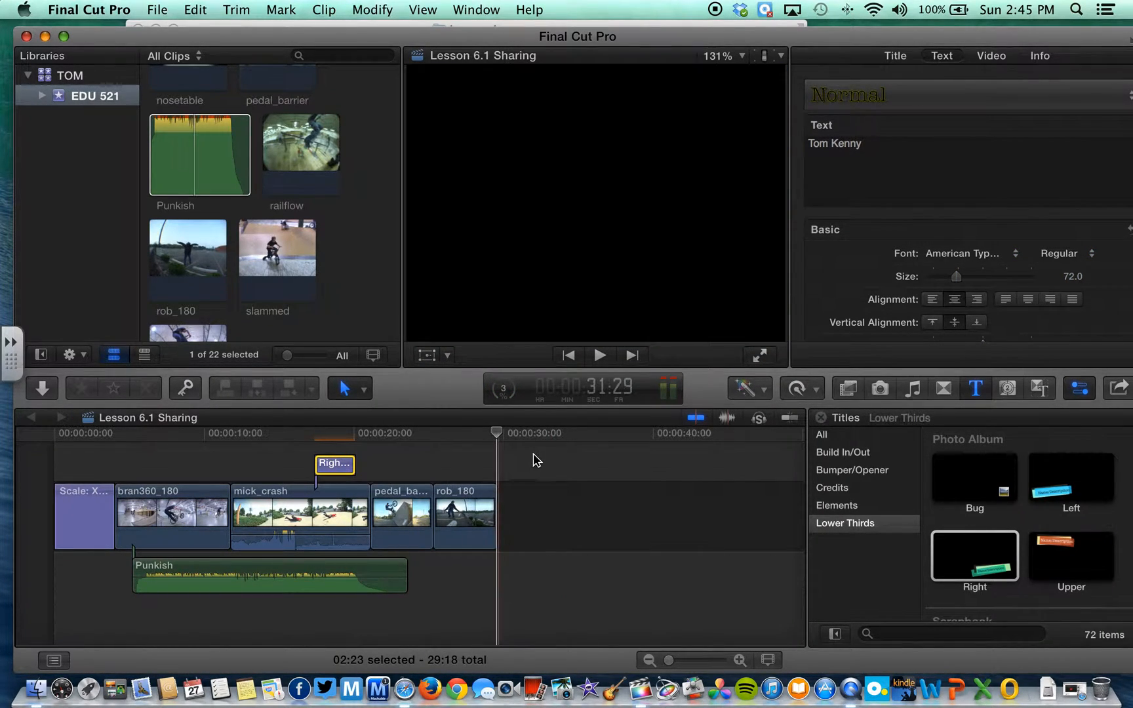
left_click(843, 491)
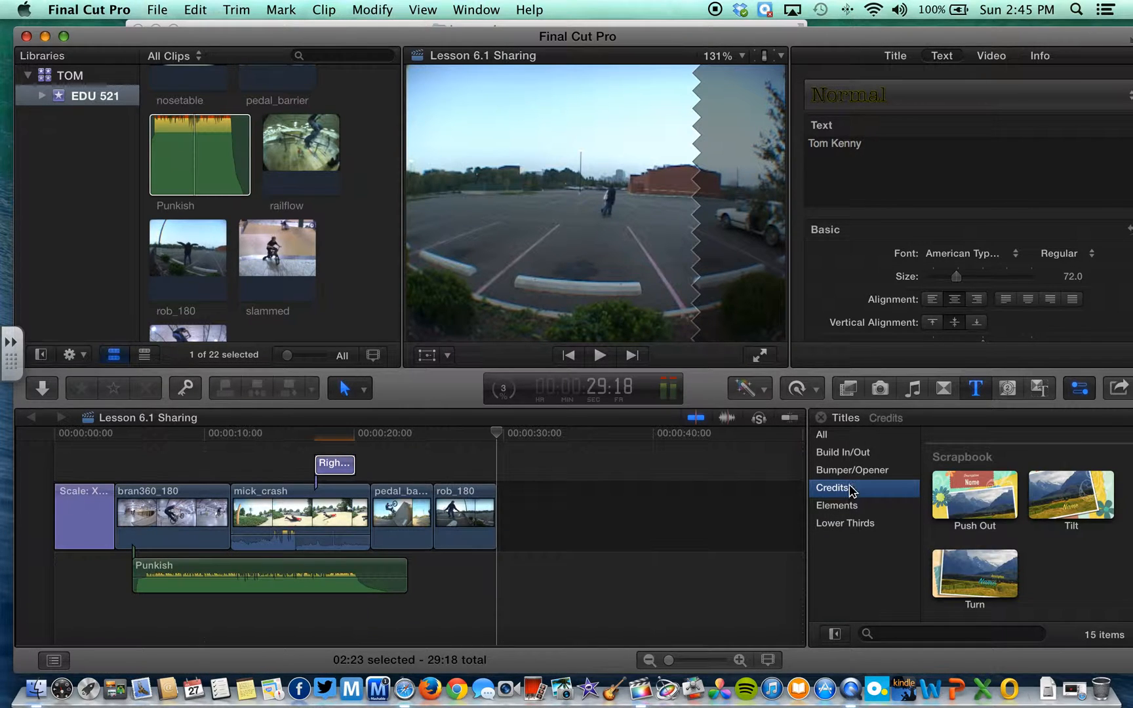
scroll(1020, 505, "up", 10)
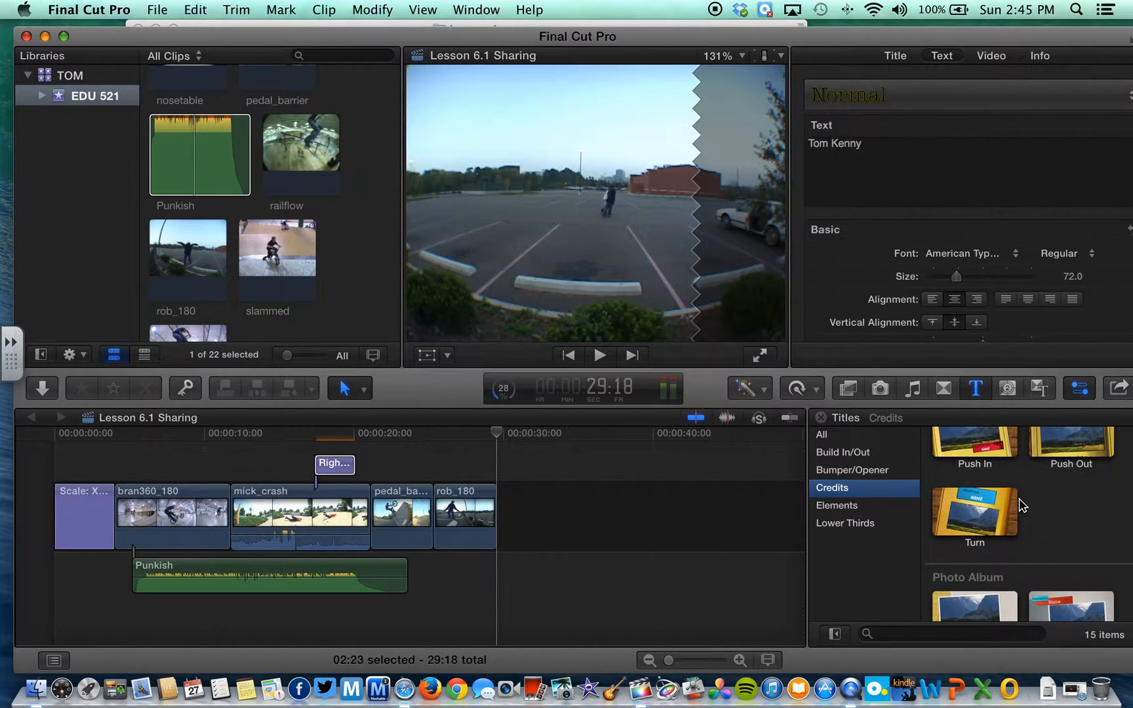
scroll(1020, 505, "up", 6)
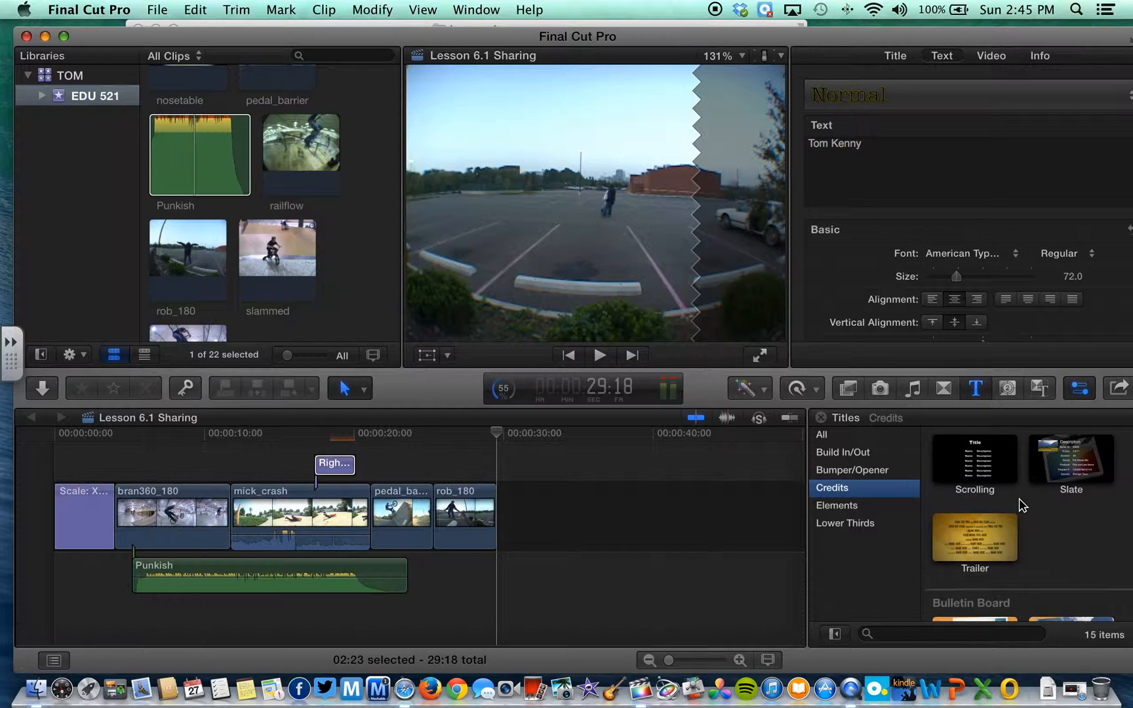
left_click(998, 468)
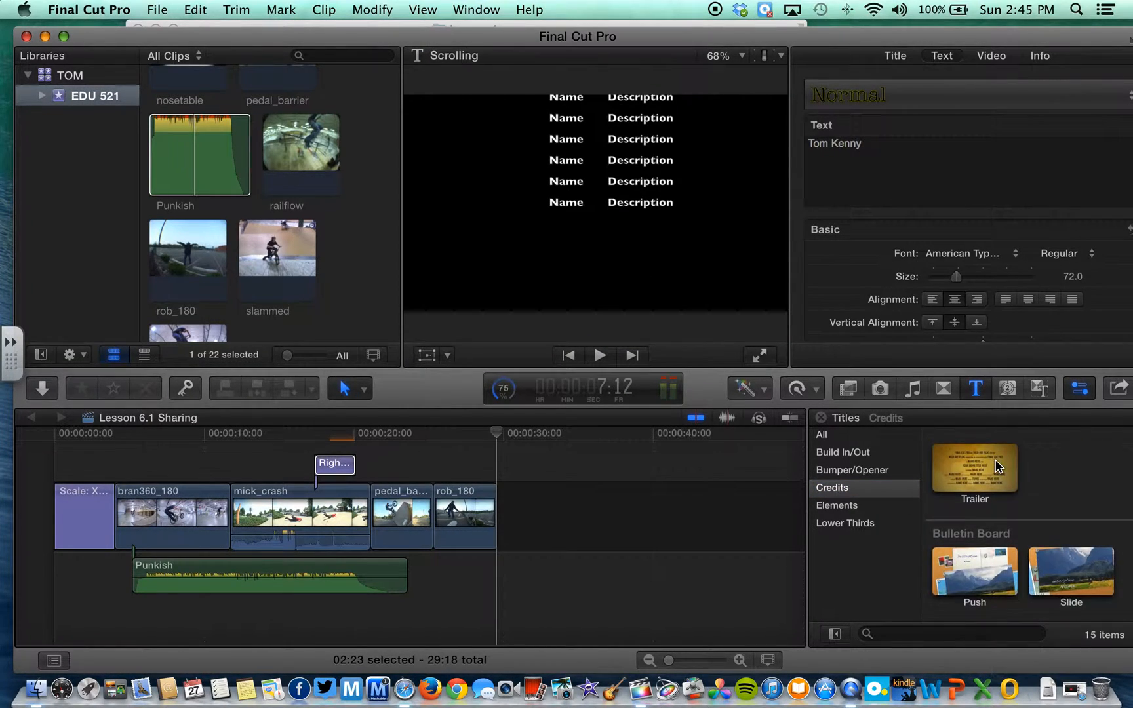
Drop the Scrolling credits title after rob_180 and select its first Name placeholder for editing
left_click_drag(961, 461, 509, 508)
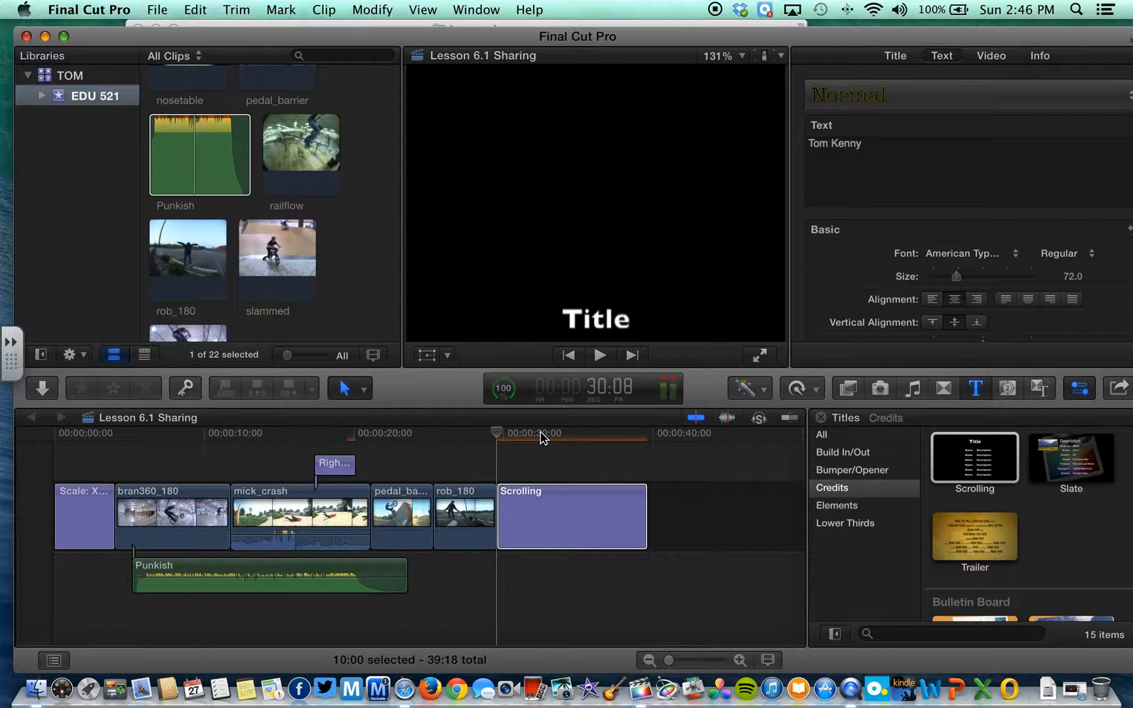
left_click(542, 438)
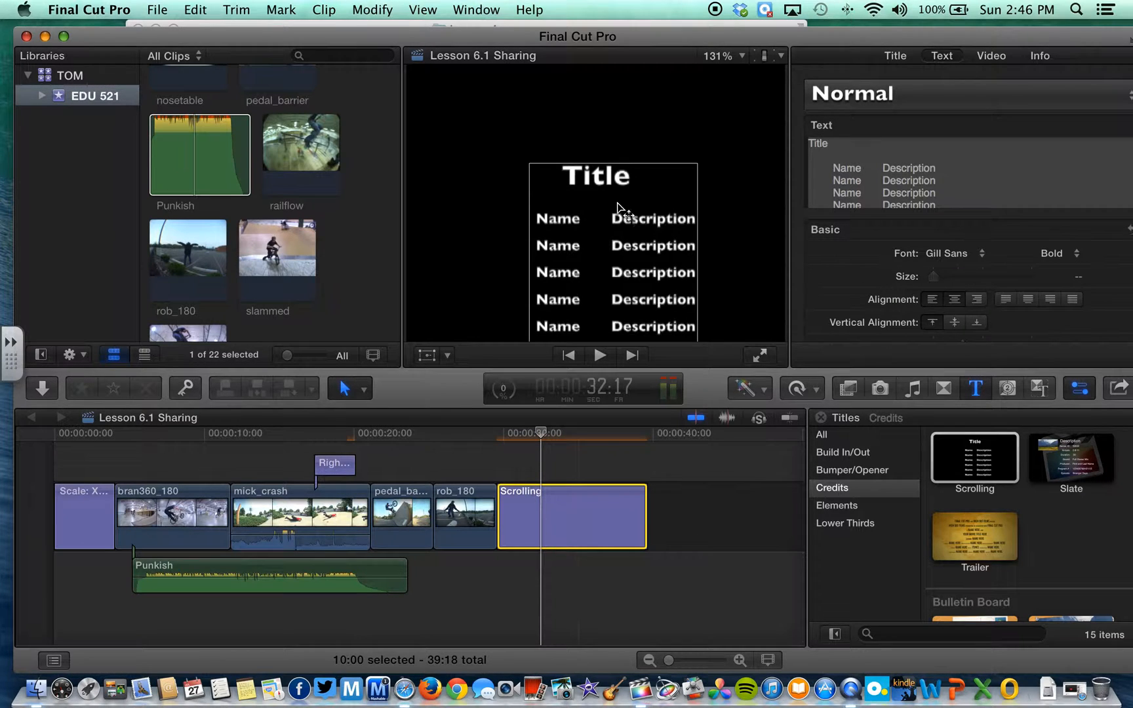
left_click(869, 168)
left_click_drag(862, 168, 834, 168)
Enter the first crew member's name in the first credit row with the role Director
left_click_drag(970, 168, 909, 166)
type("D")
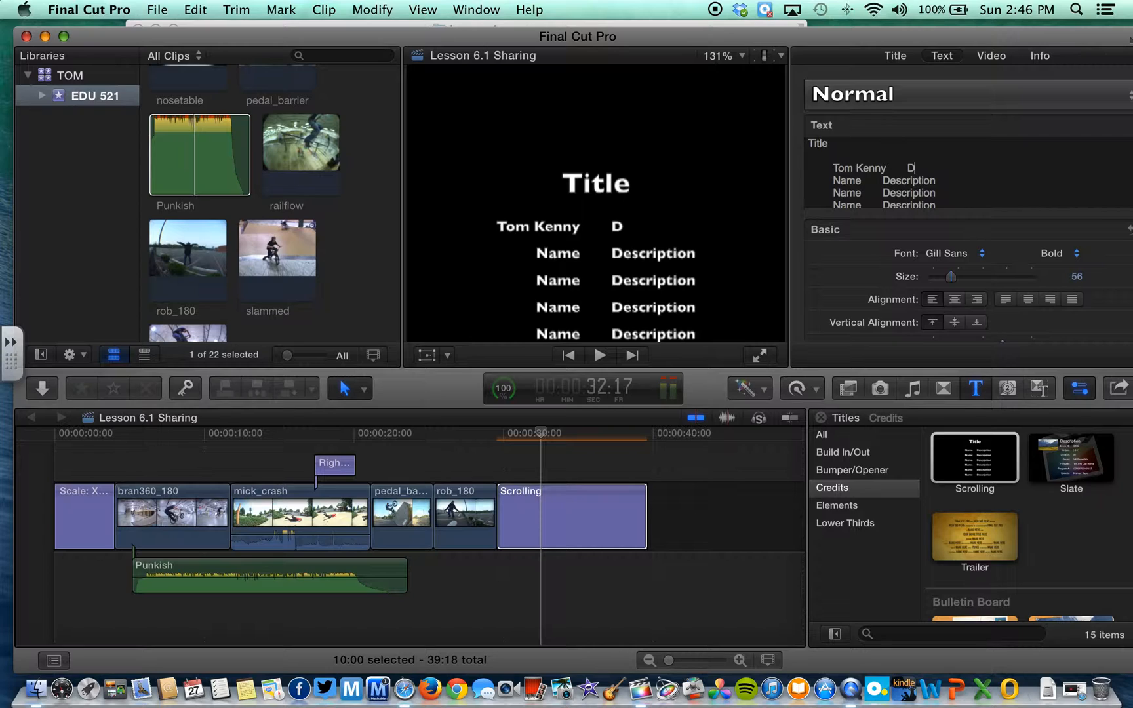
type("irector")
Enter the second crew member's name in the second credit row with the role Camera Operator
left_click_drag(865, 180, 830, 180)
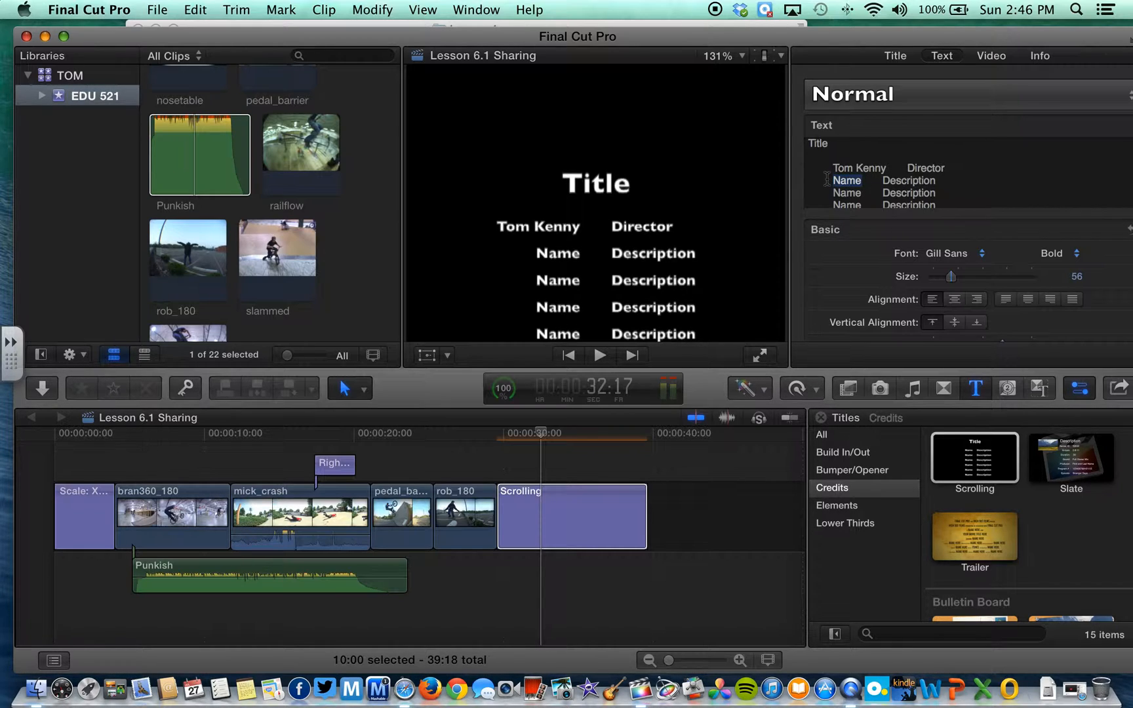
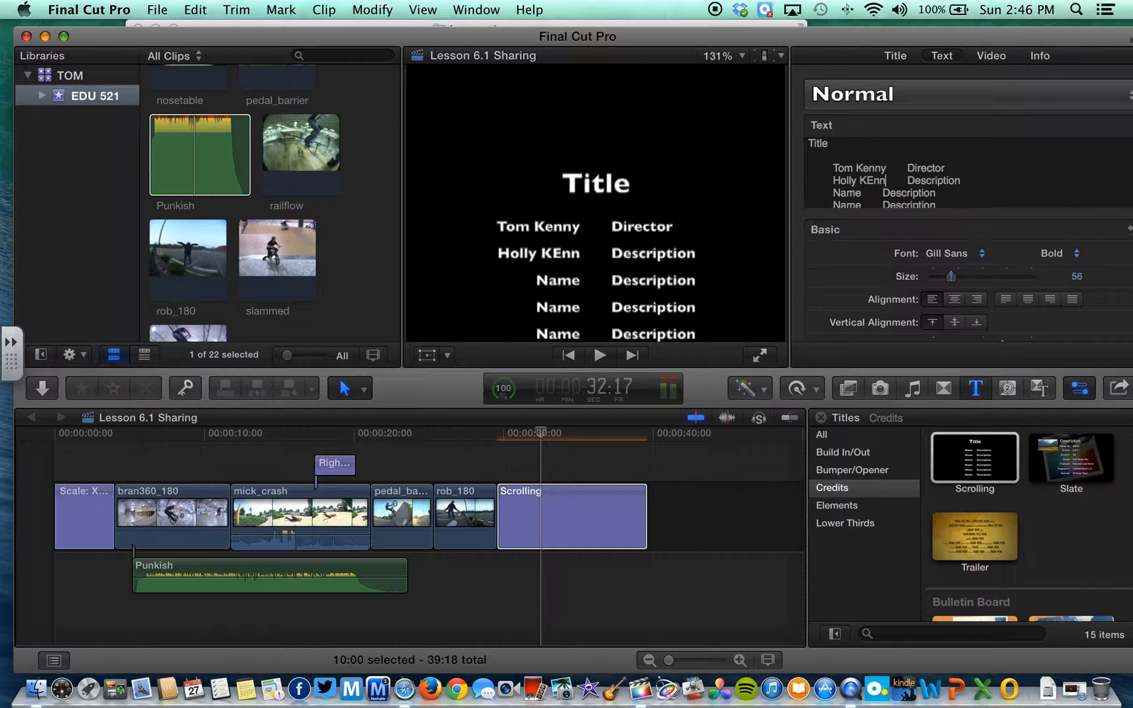
left_click_drag(972, 180, 917, 181)
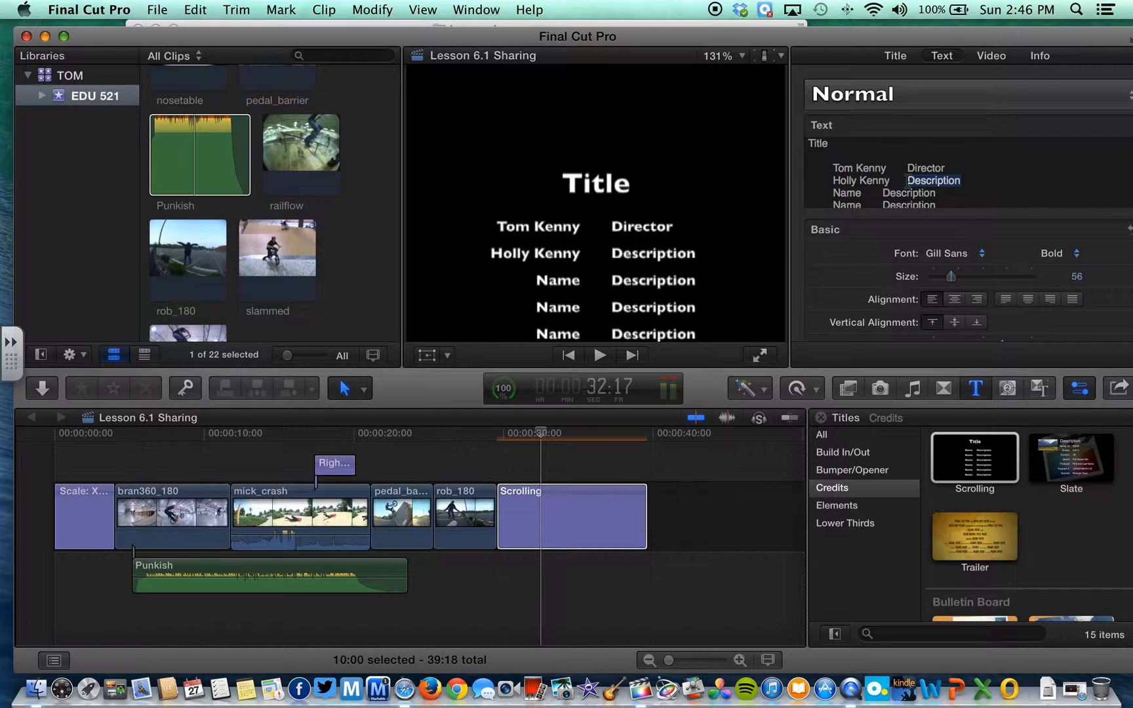
type("Camera Operator")
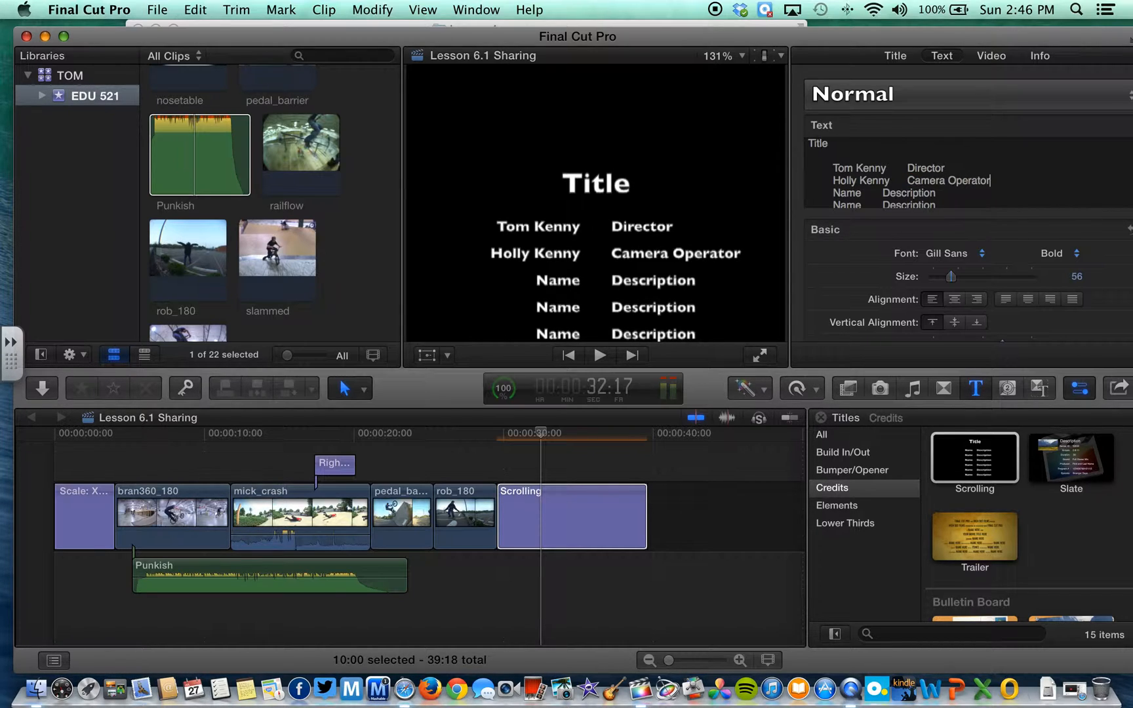
Change the credits heading to 'X Games', commit the text, and scrub to check it
left_click_drag(857, 144, 776, 145)
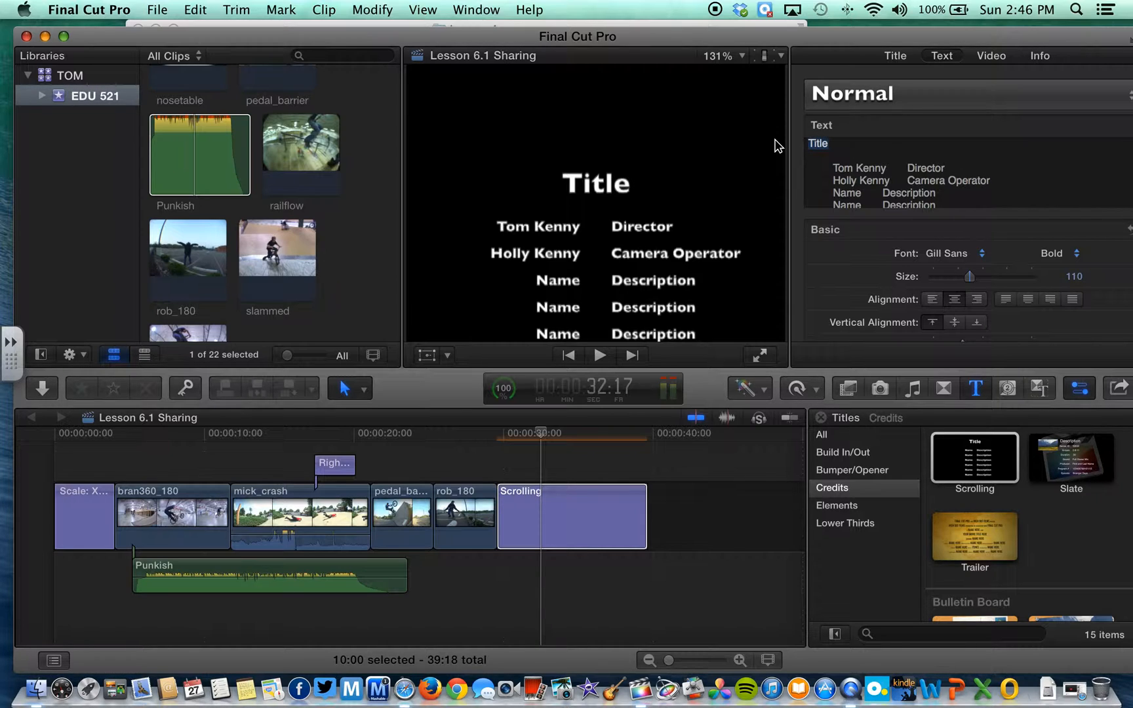
type("X Games")
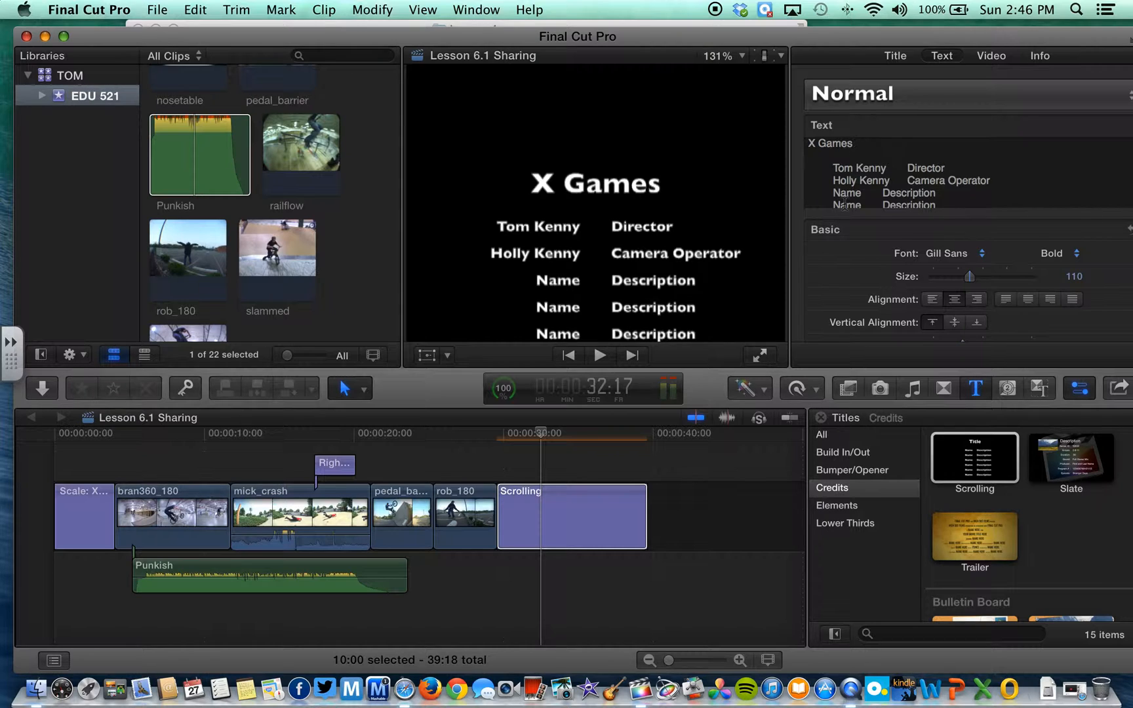
left_click(577, 447)
mouse_move(542, 440)
left_mouse_down()
mouse_move(609, 439)
mouse_move(531, 439)
left_mouse_up()
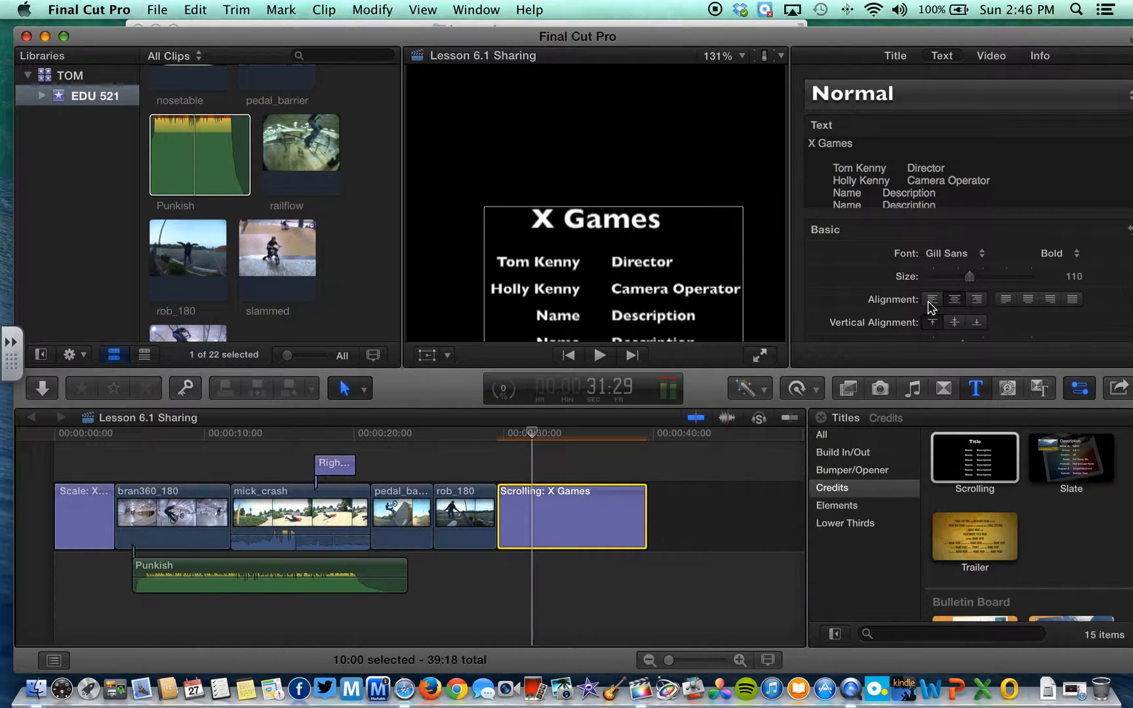
scroll(944, 295, "down", 6)
scroll(952, 295, "down", 3)
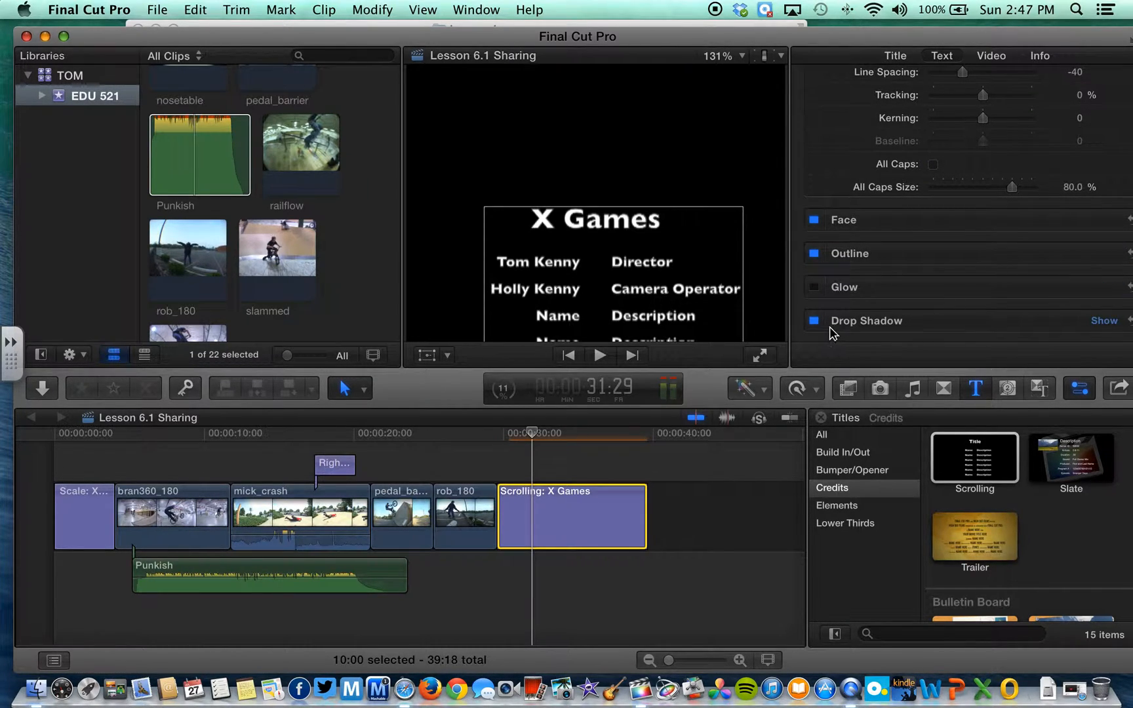
Add the Bold Fin bumper from Bumper/Opener after the credits and view it in the viewer
left_click(873, 472)
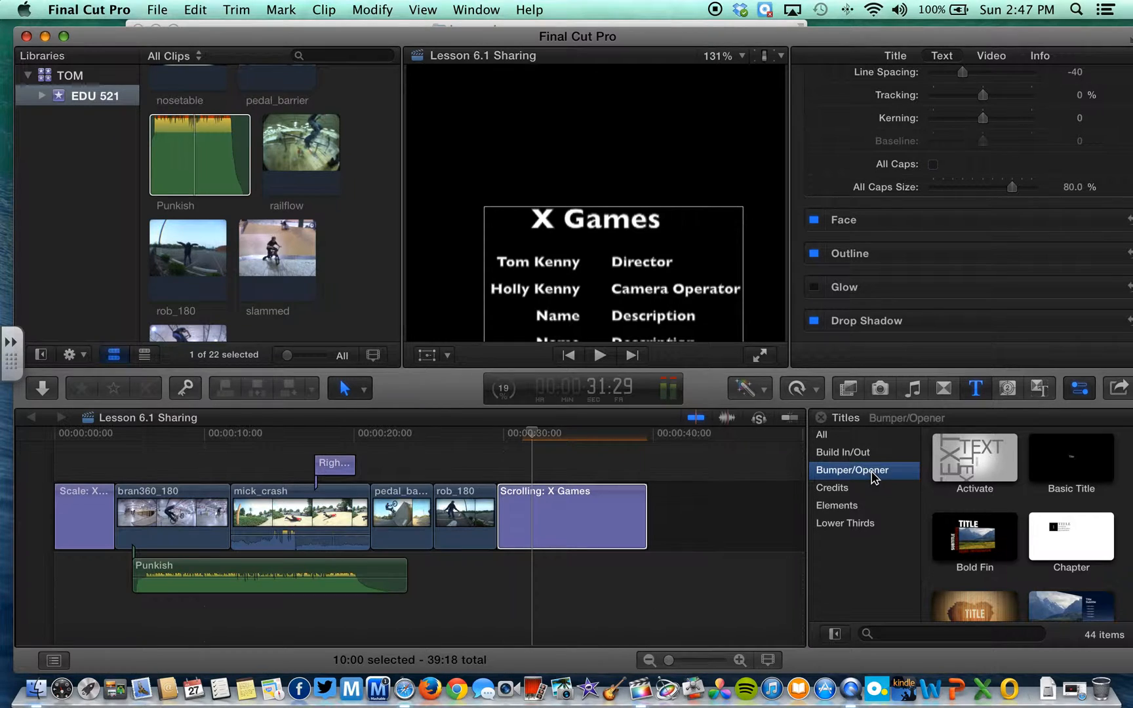
left_click_drag(960, 543, 720, 518)
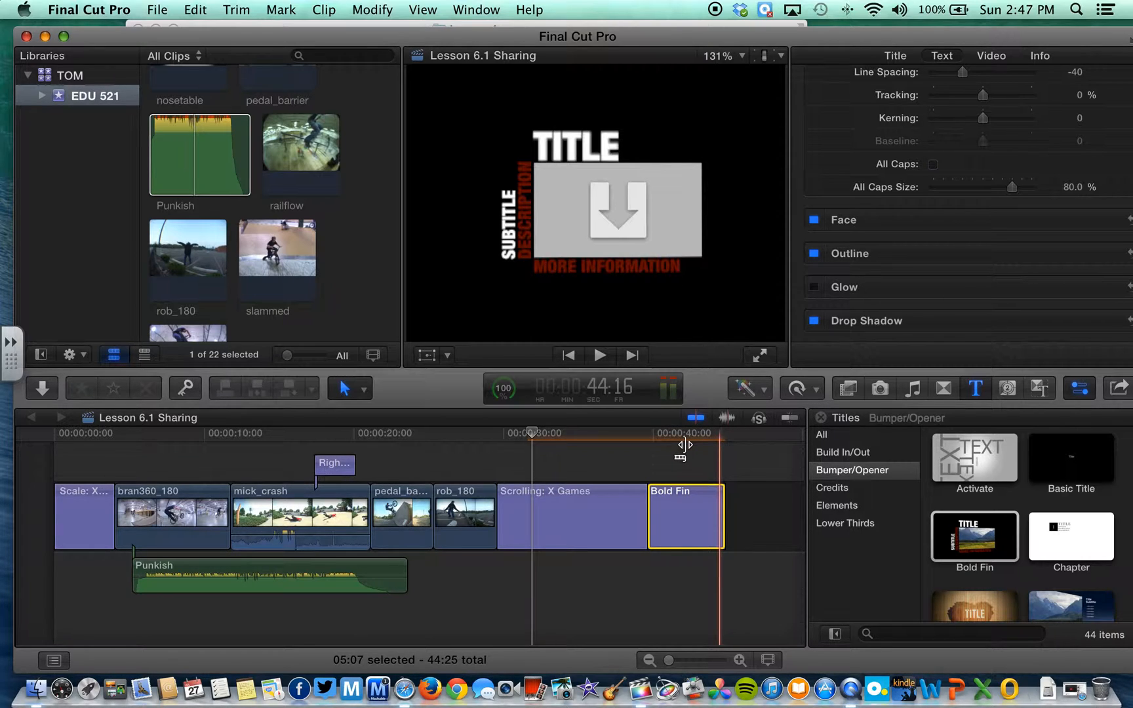
left_click(665, 434)
left_click(678, 436)
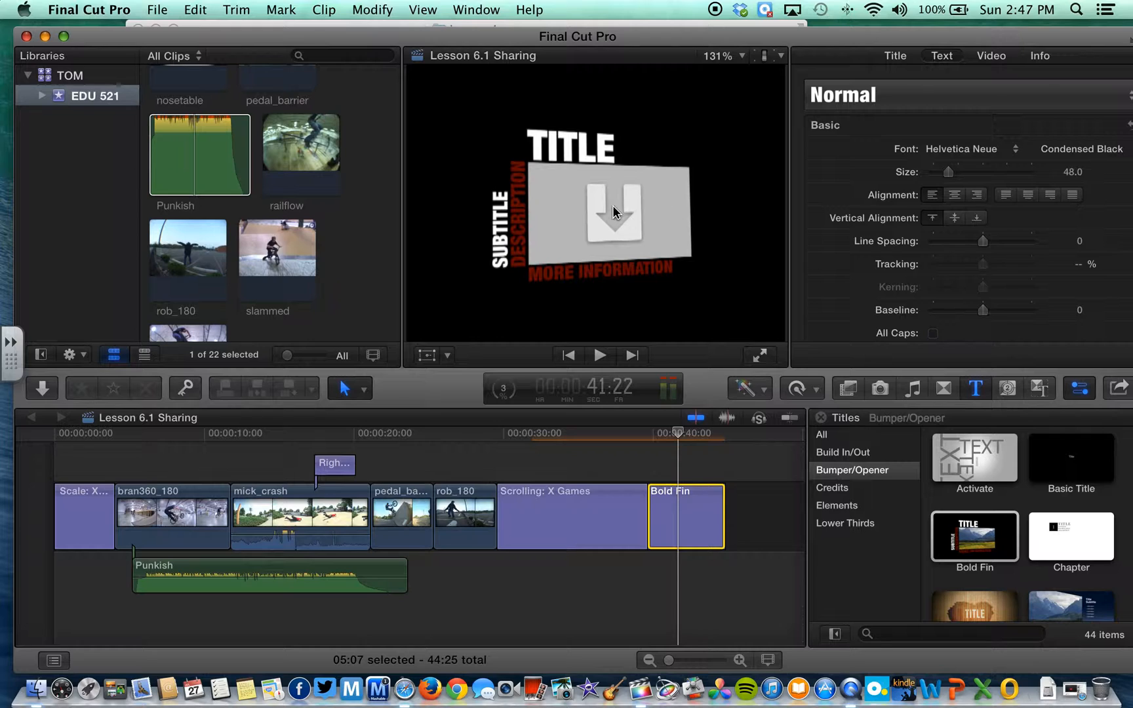
Select the Bold Fin picture drop zone and show the title's published inset parameters
left_click(656, 218)
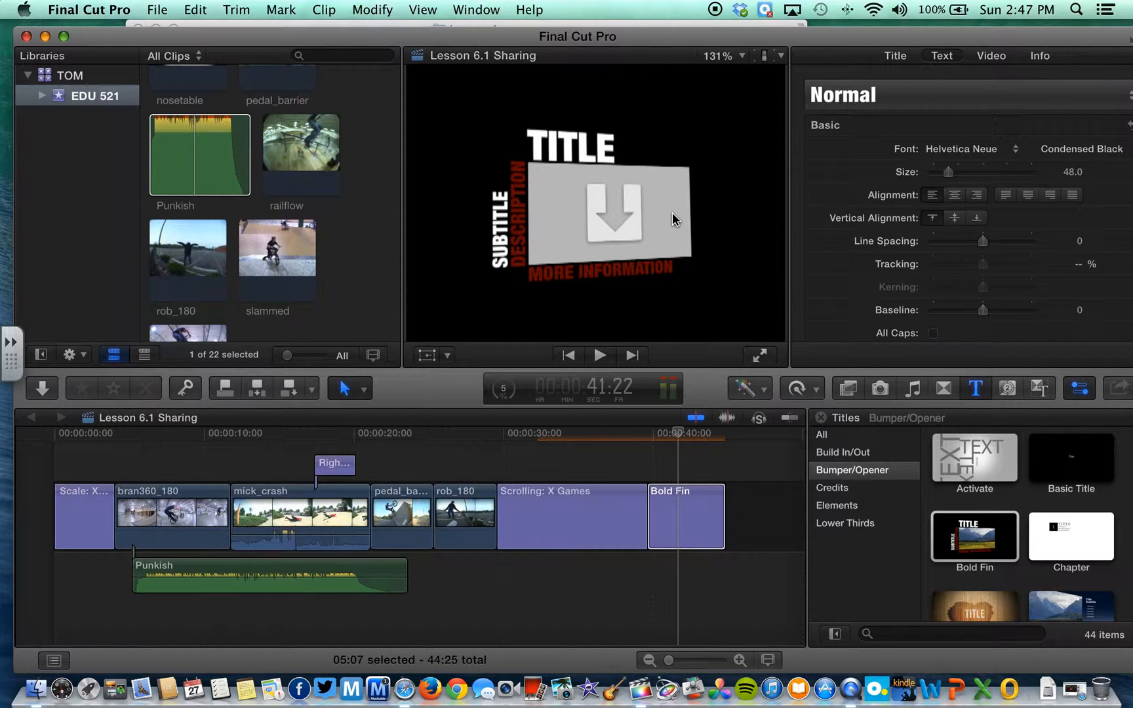
left_click(672, 218)
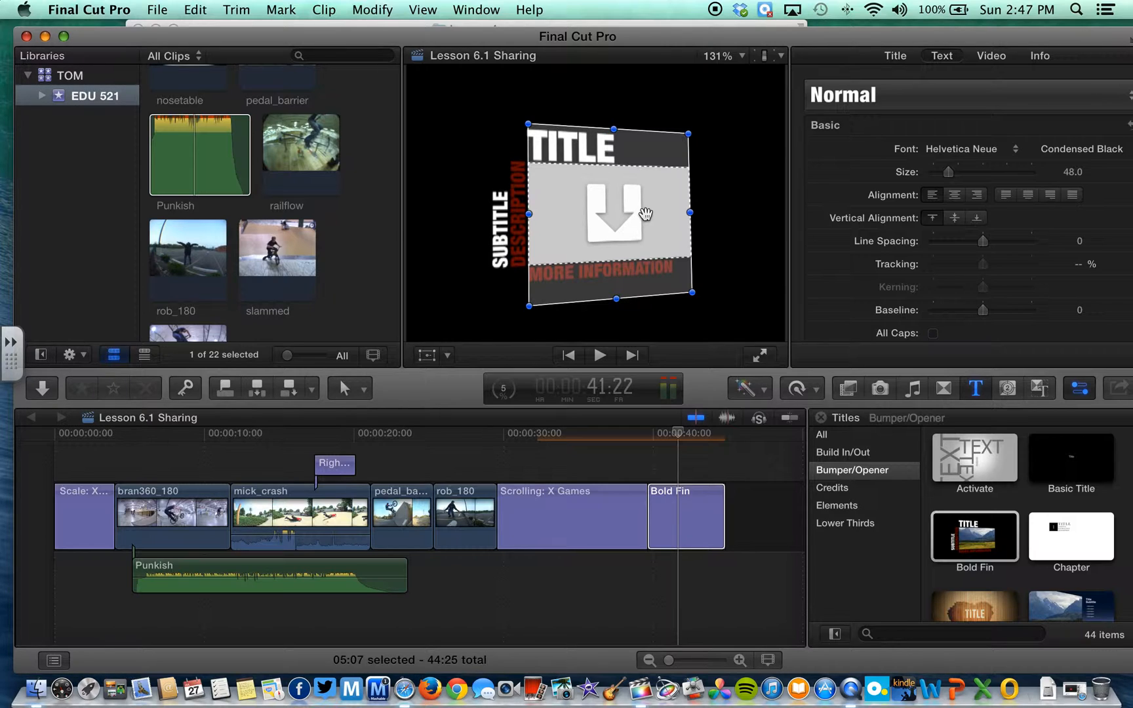
left_click(990, 57)
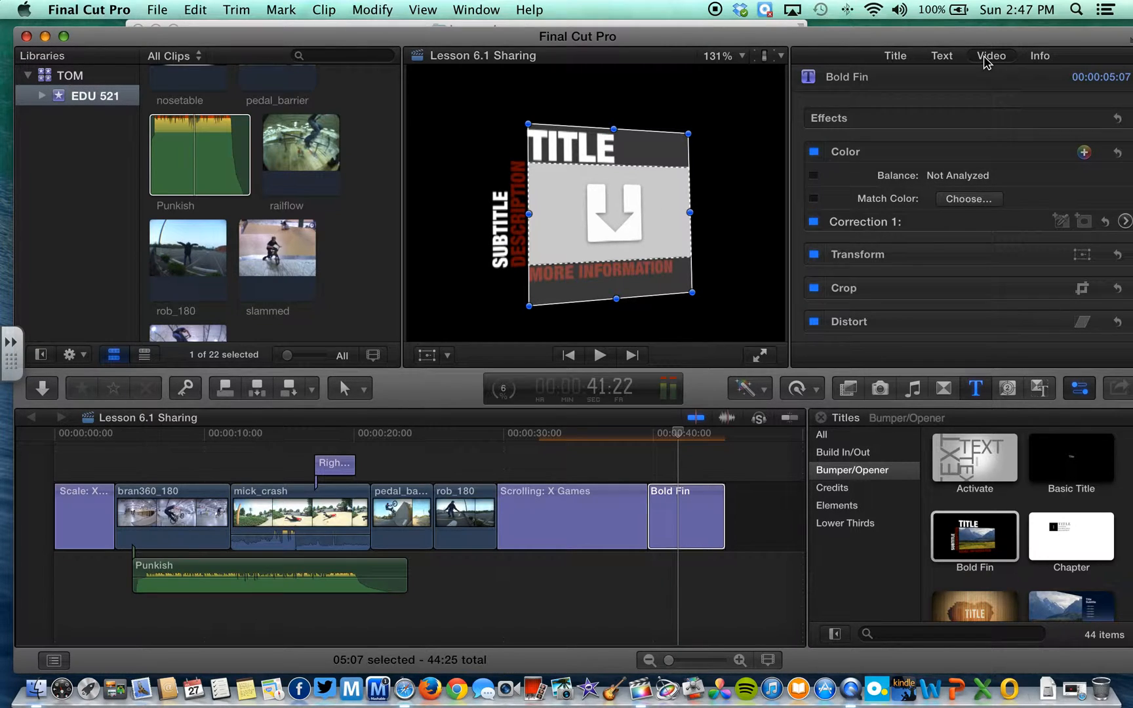
left_click(899, 57)
scroll(963, 177, "down", 2)
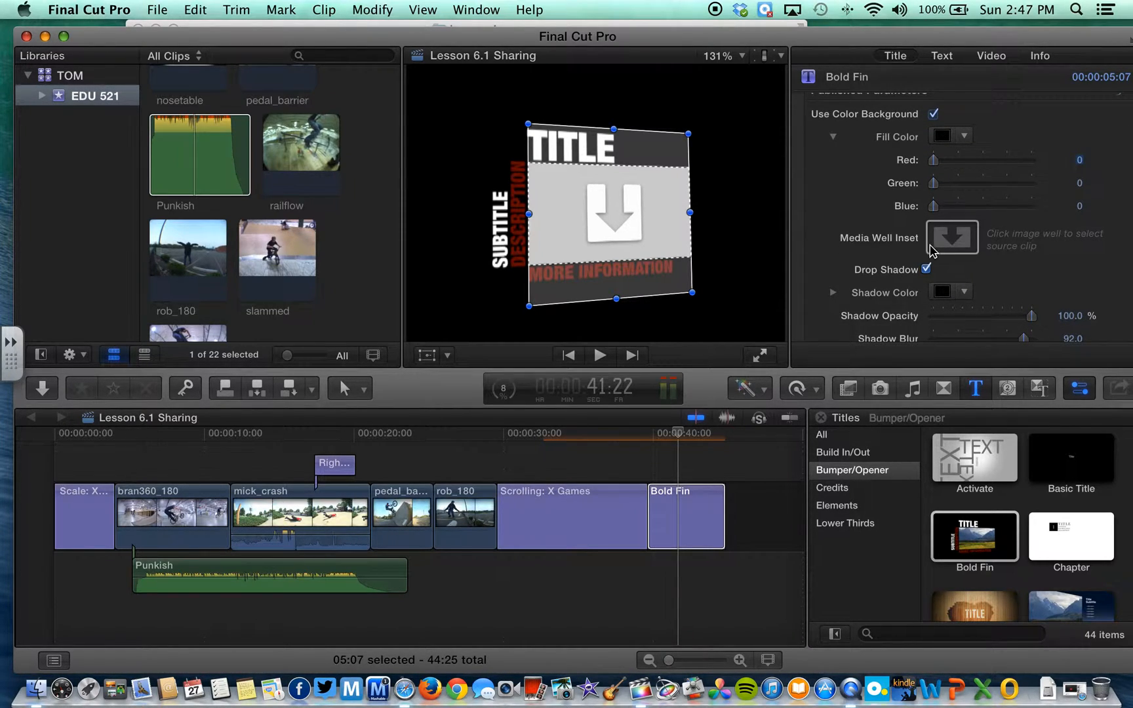
Apply rob_180 as the Media Well Inset clip and scrub to confirm it shows
left_click(952, 242)
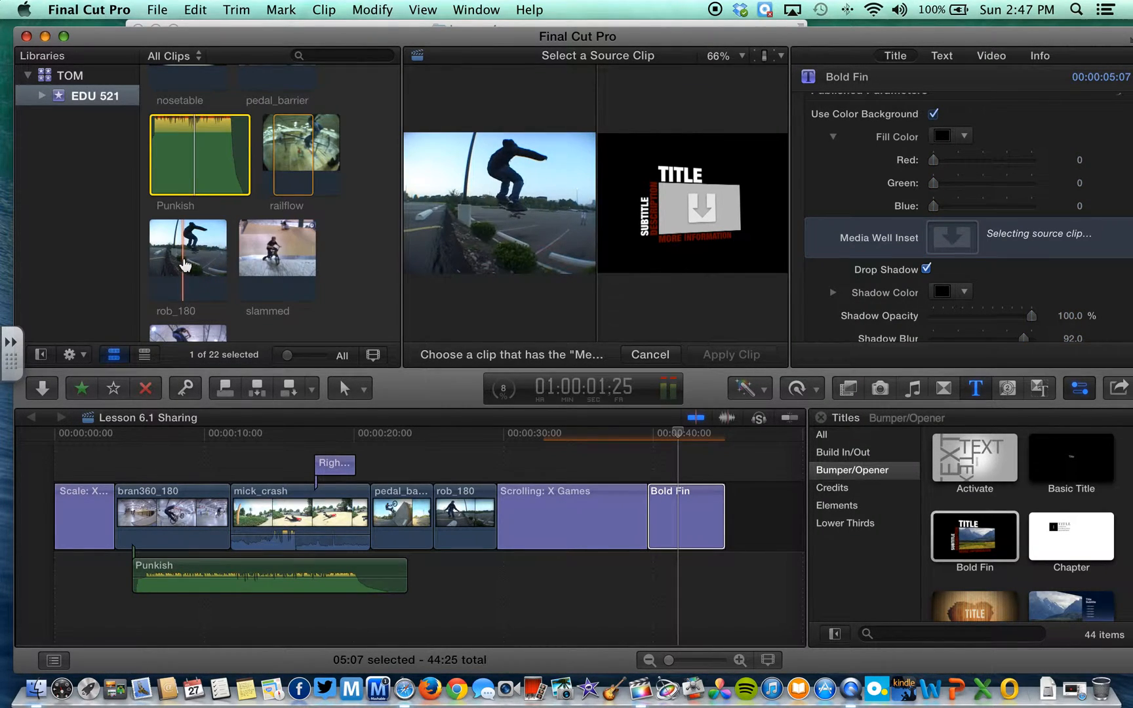
left_click(185, 264)
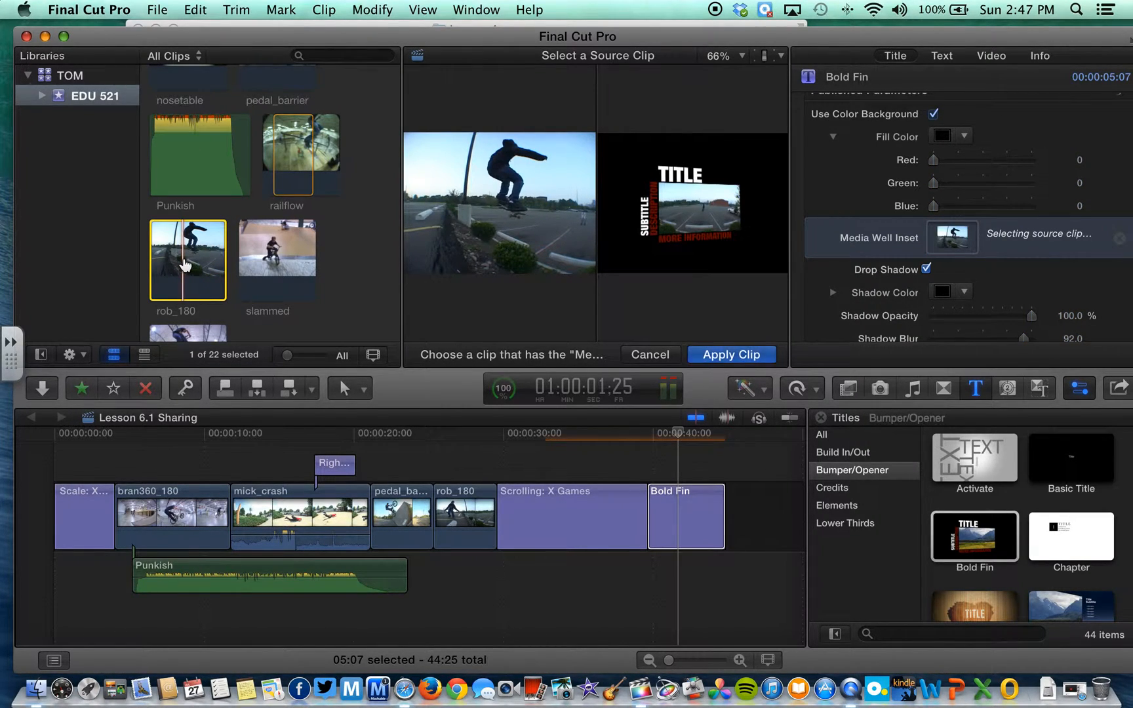
left_click(748, 355)
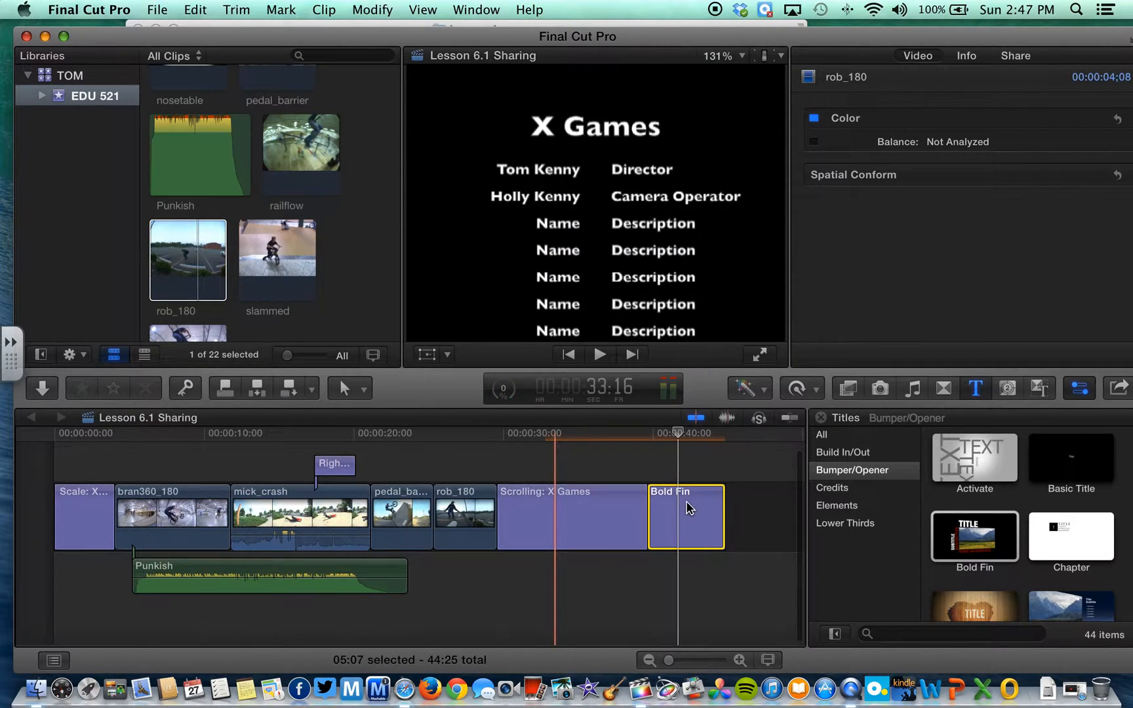
left_click(681, 441)
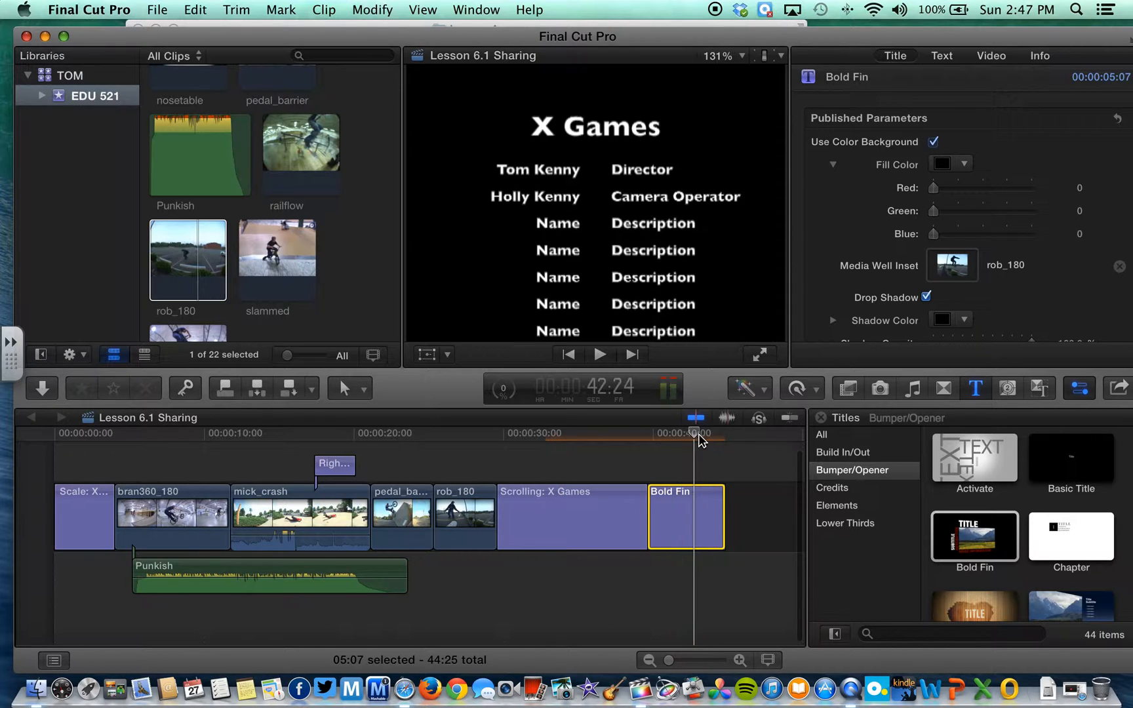
left_click_drag(682, 440, 692, 441)
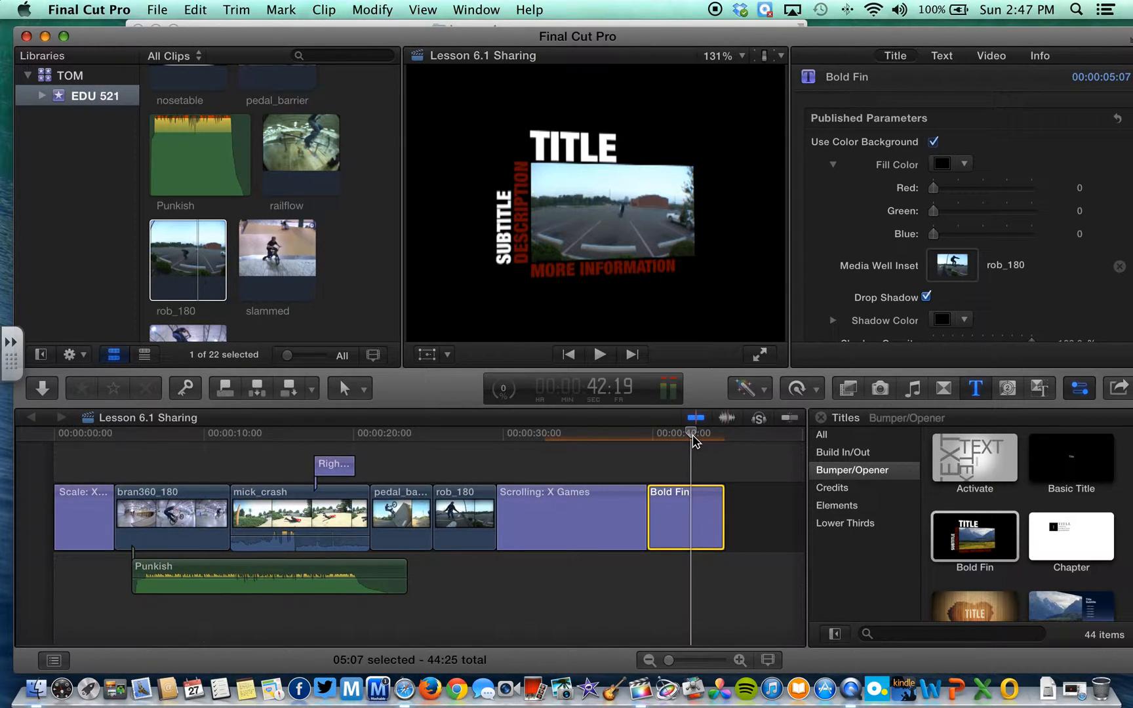